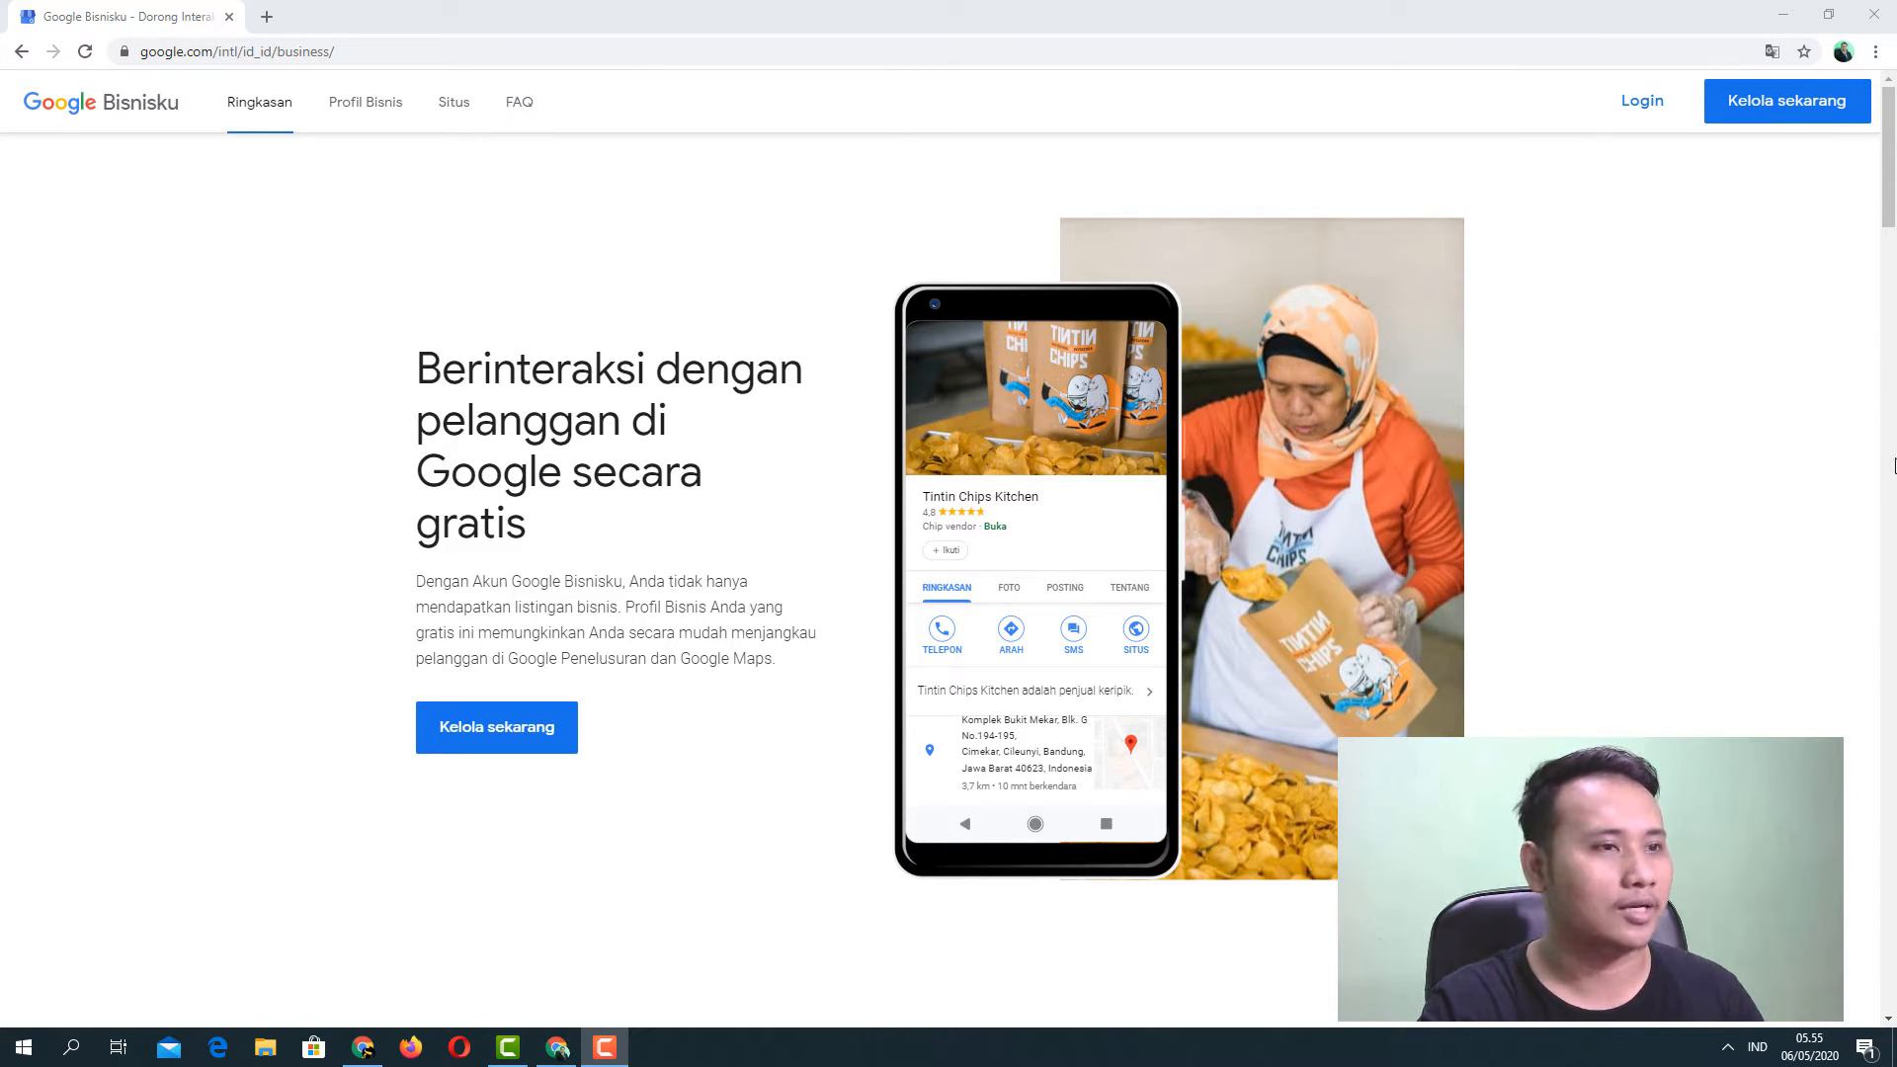
Log in to the Google Bisnisku business account from the landing page.
click(1638, 115)
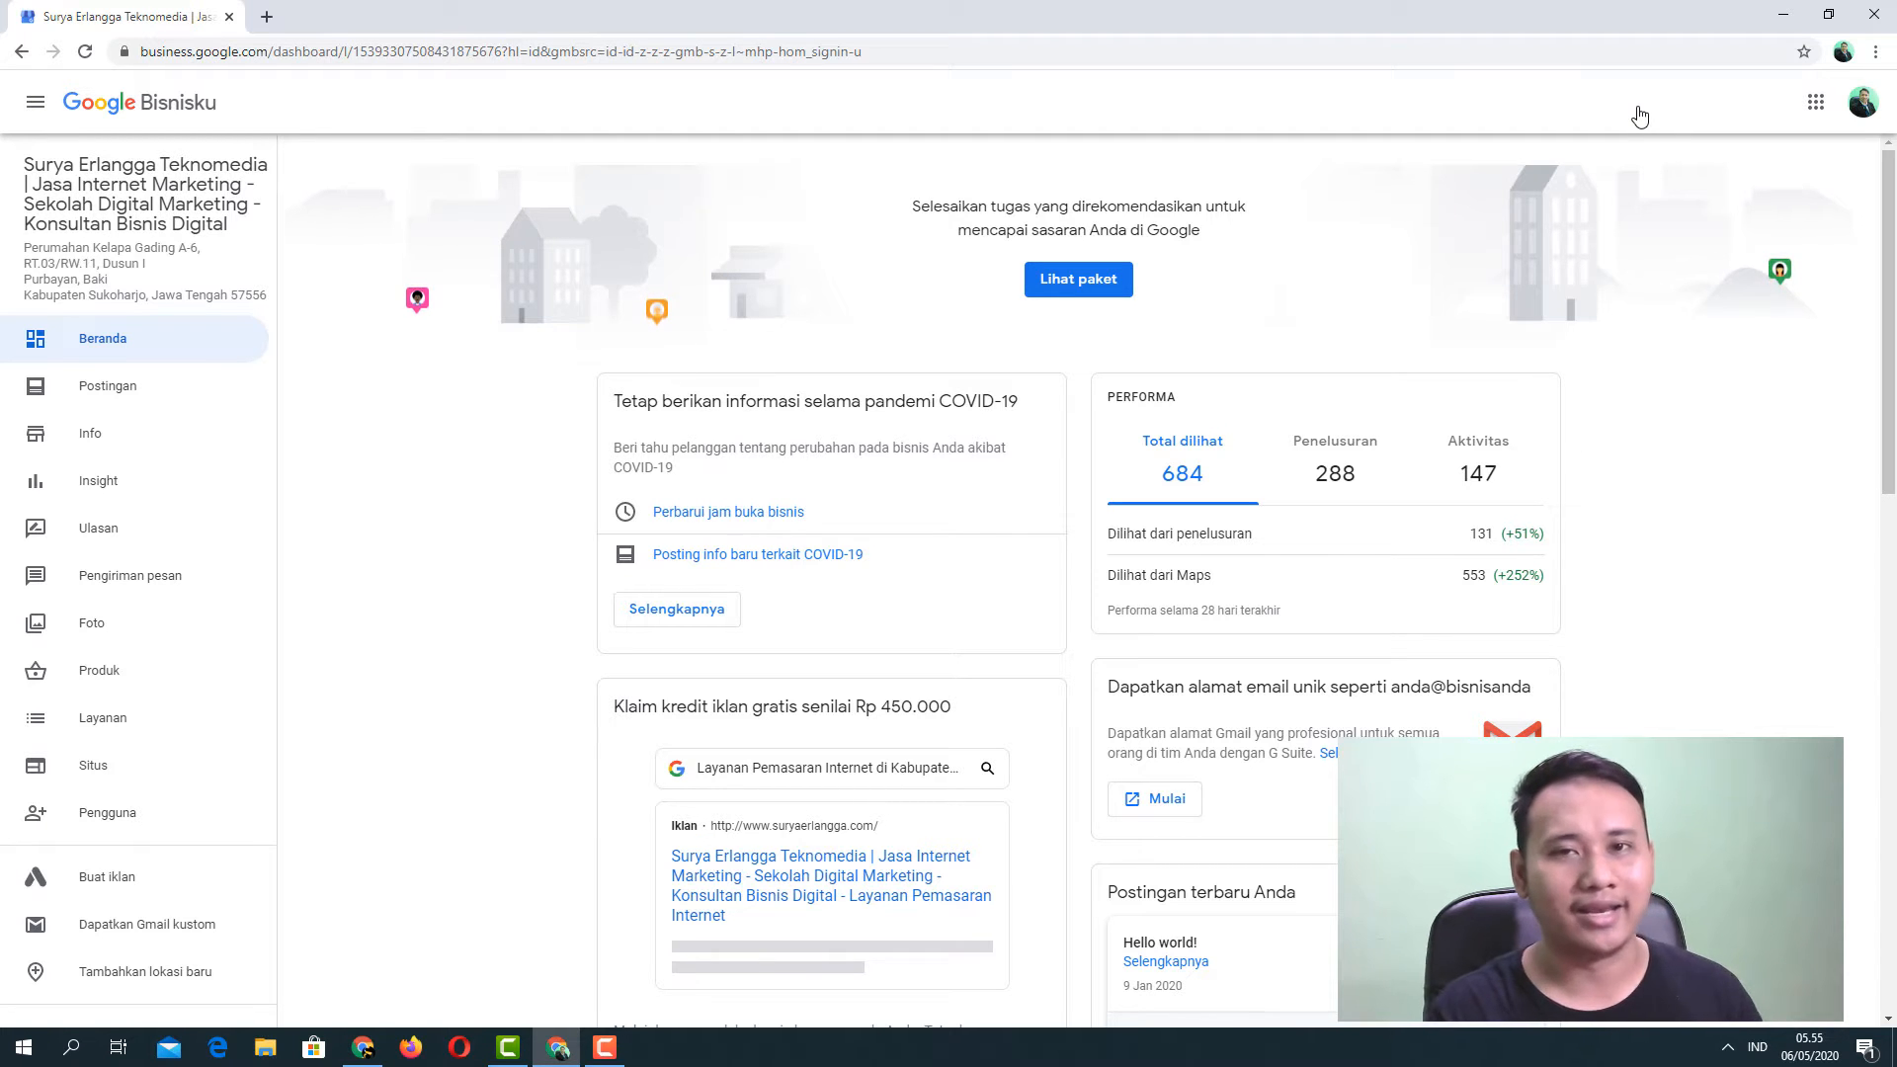
Open and close the Rencana Anda plan panel, then scroll down the dashboard sidebar.
click(1640, 117)
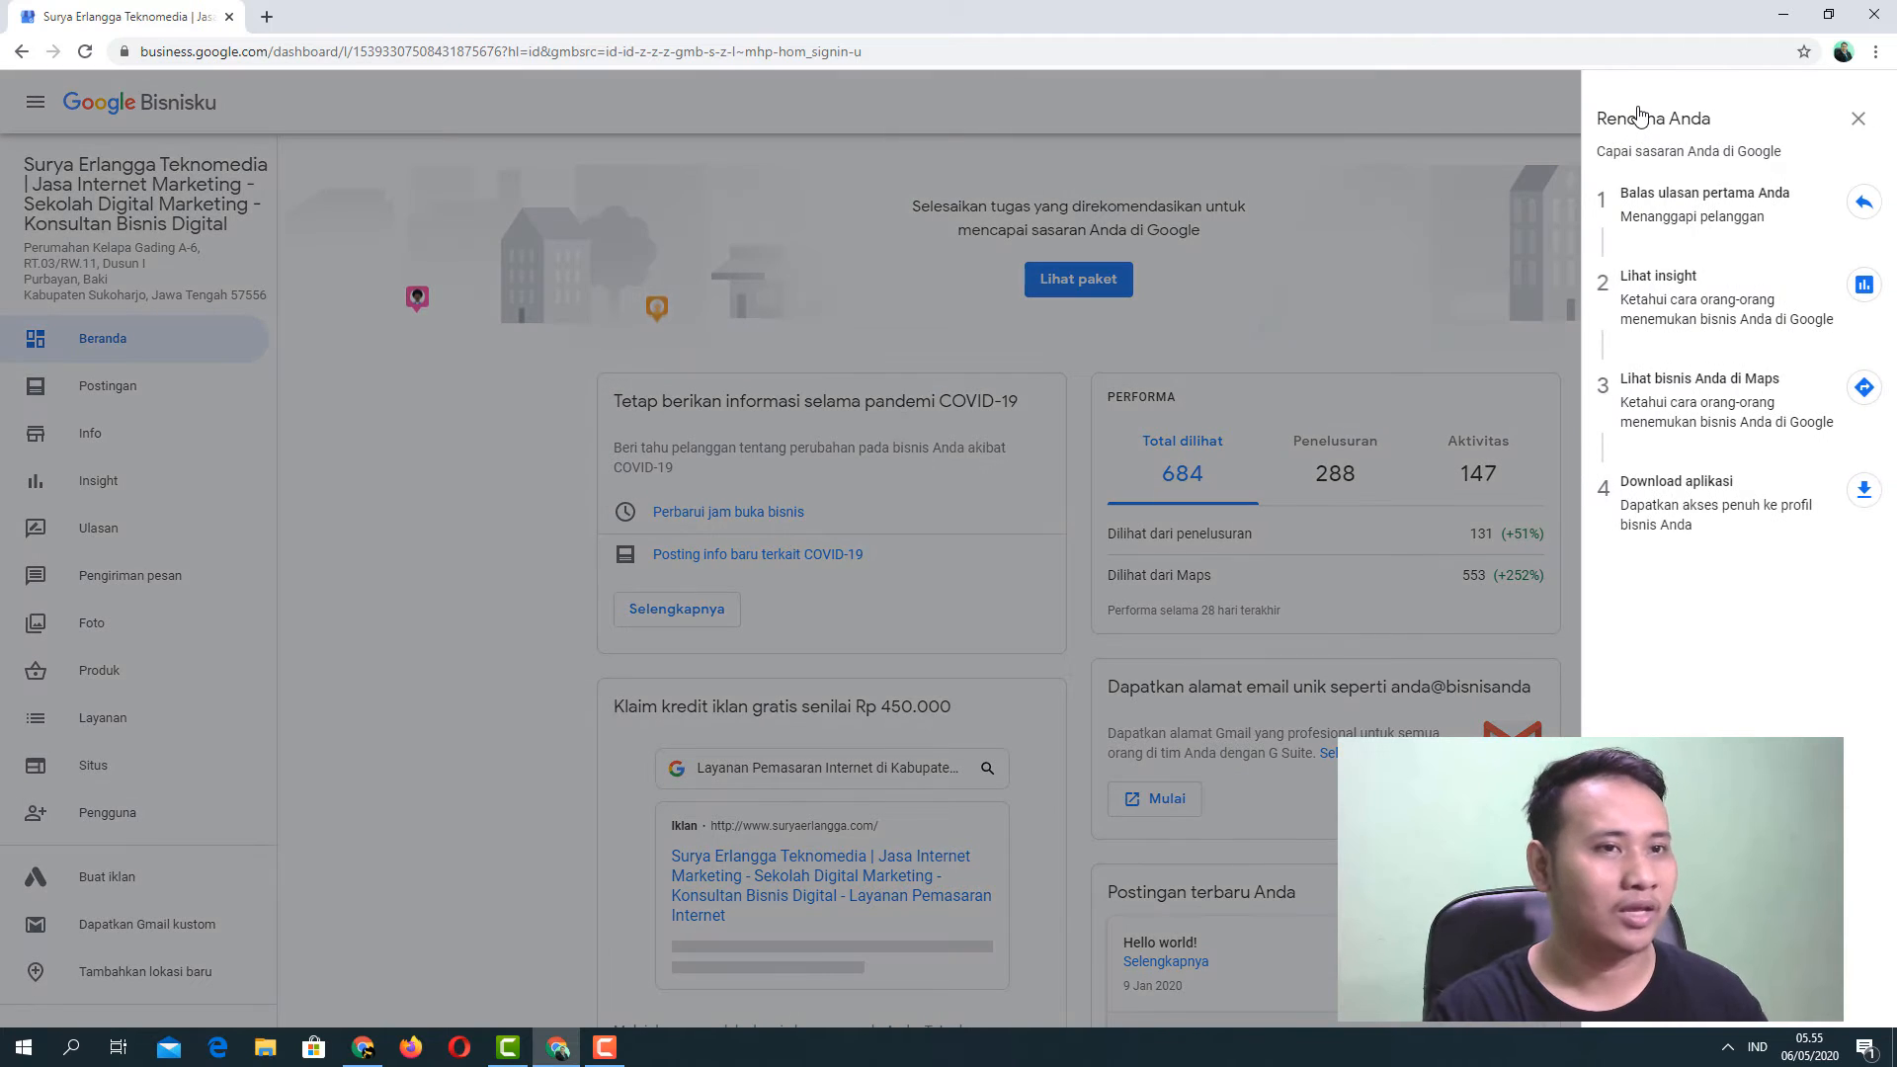
click(1858, 120)
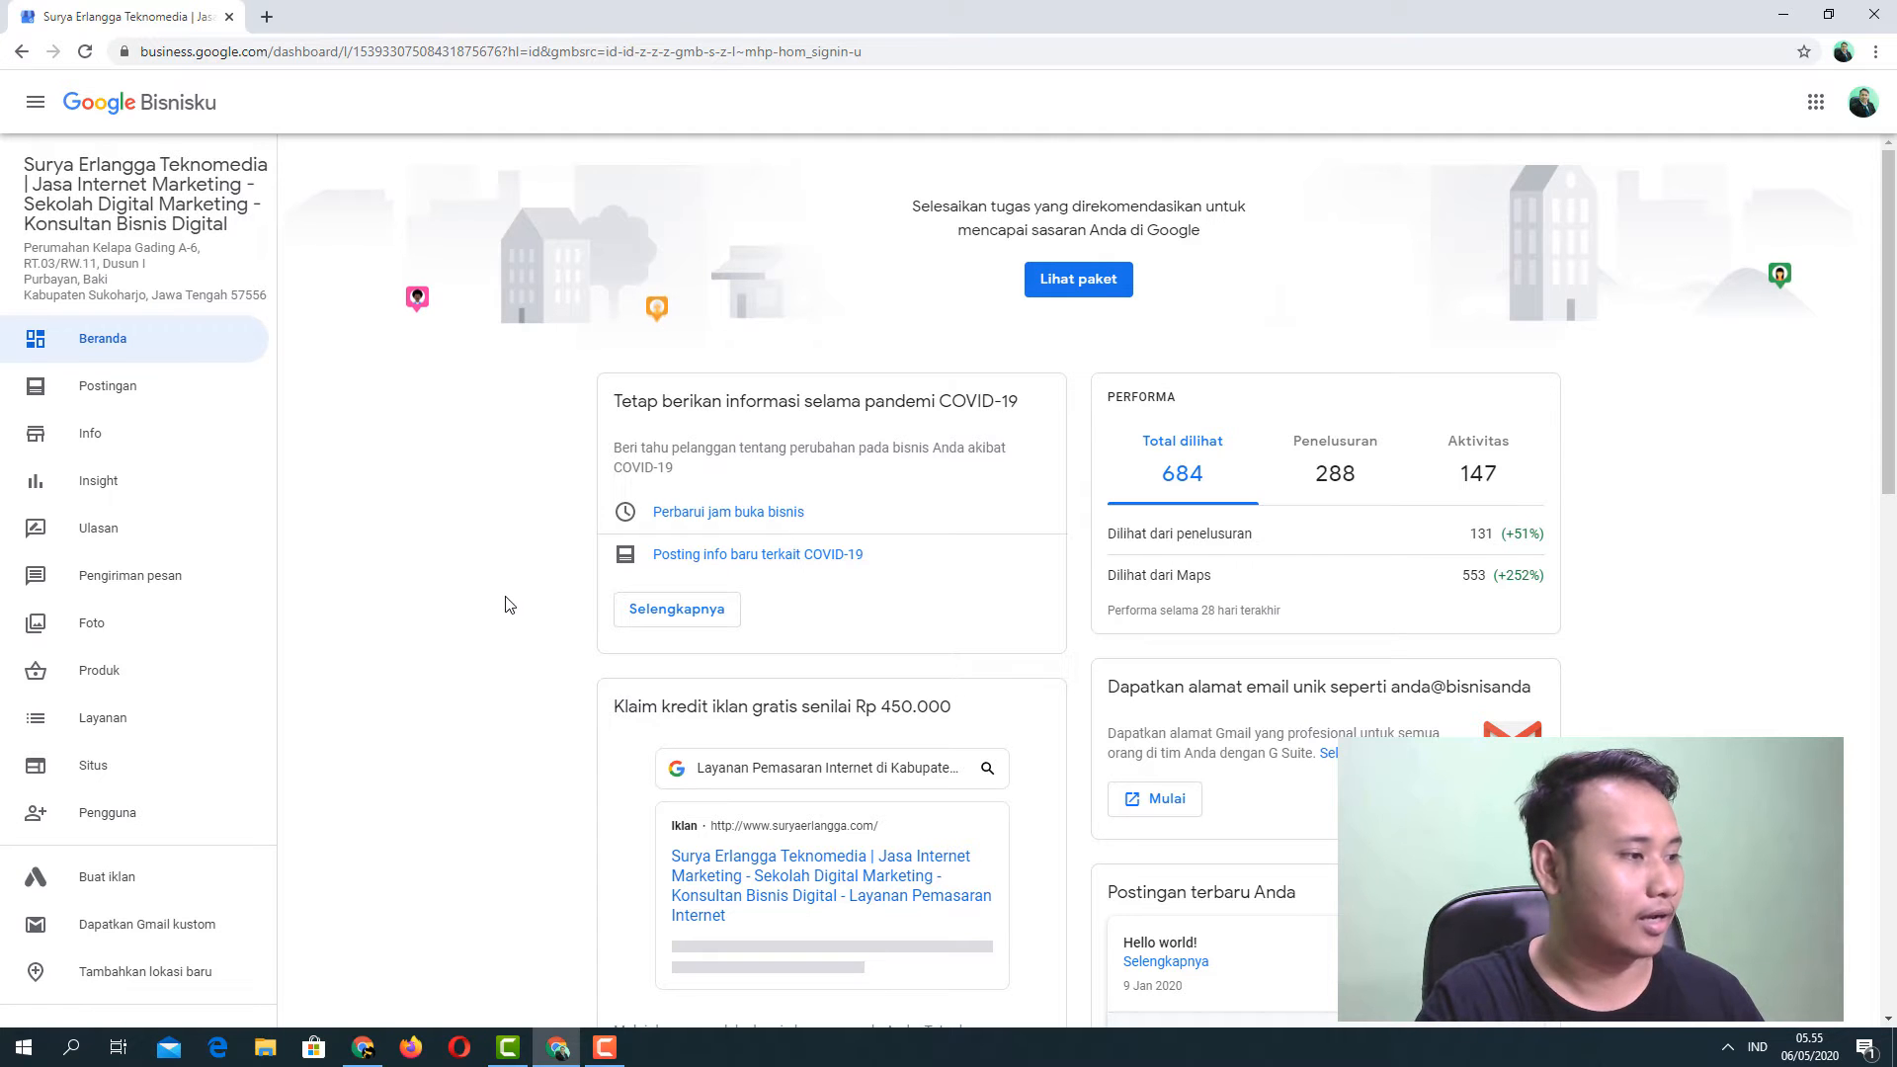
scroll(496, 614, down, 2)
scroll(148, 690, down, 2)
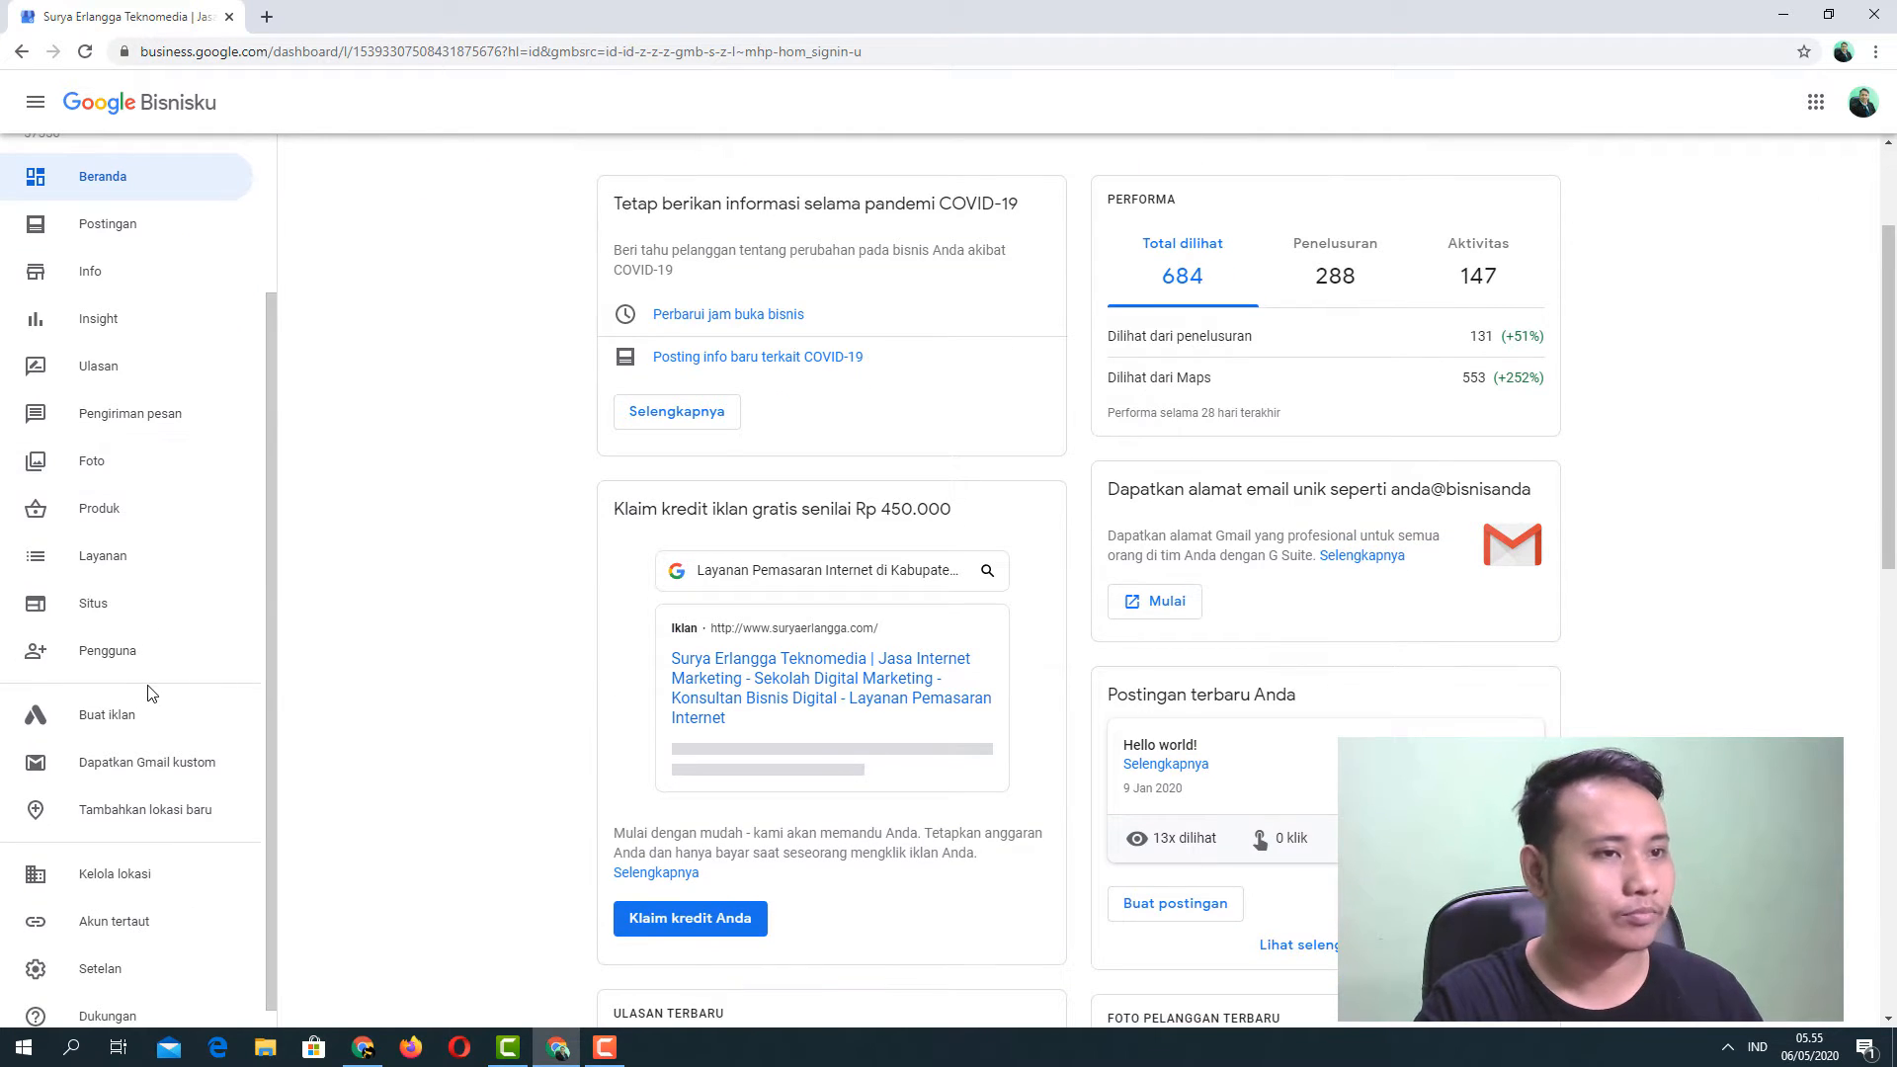
From Kelola lokasi, add a single new location and choose to create a new business.
click(129, 874)
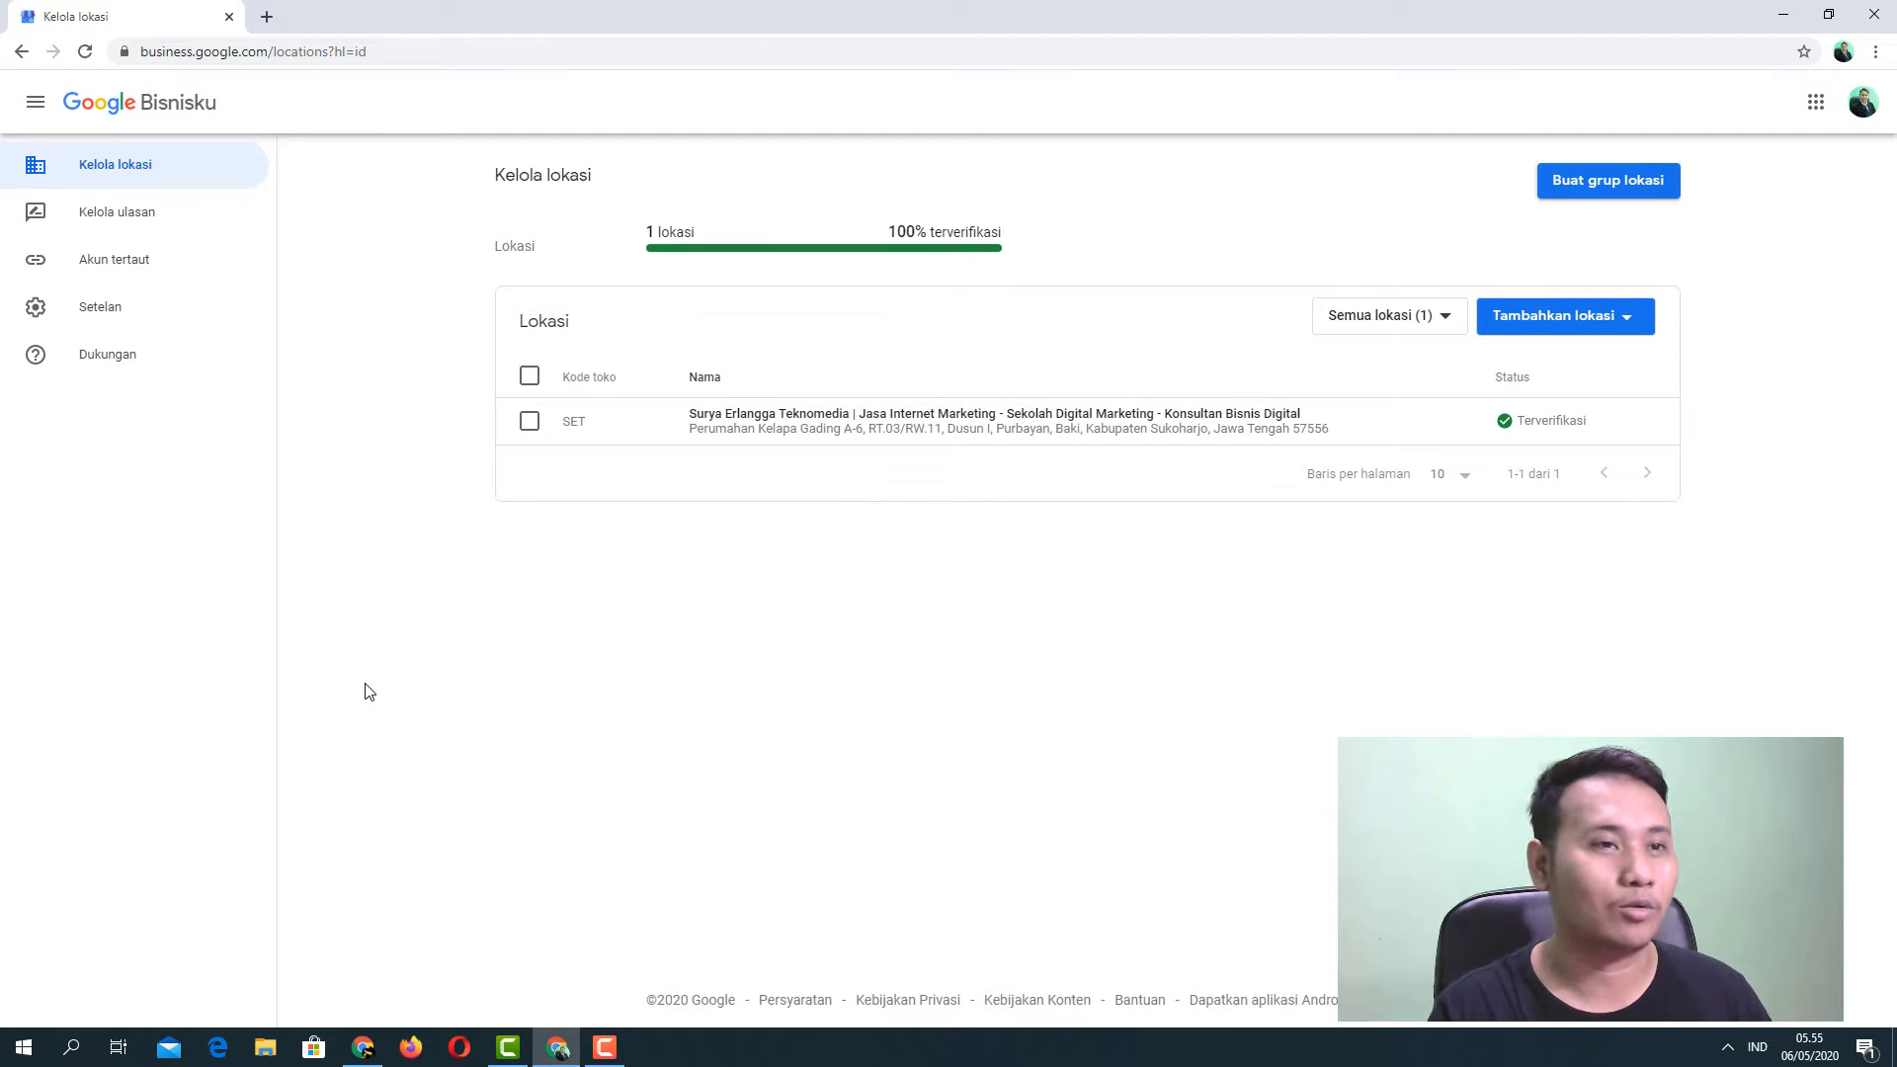
click(1628, 326)
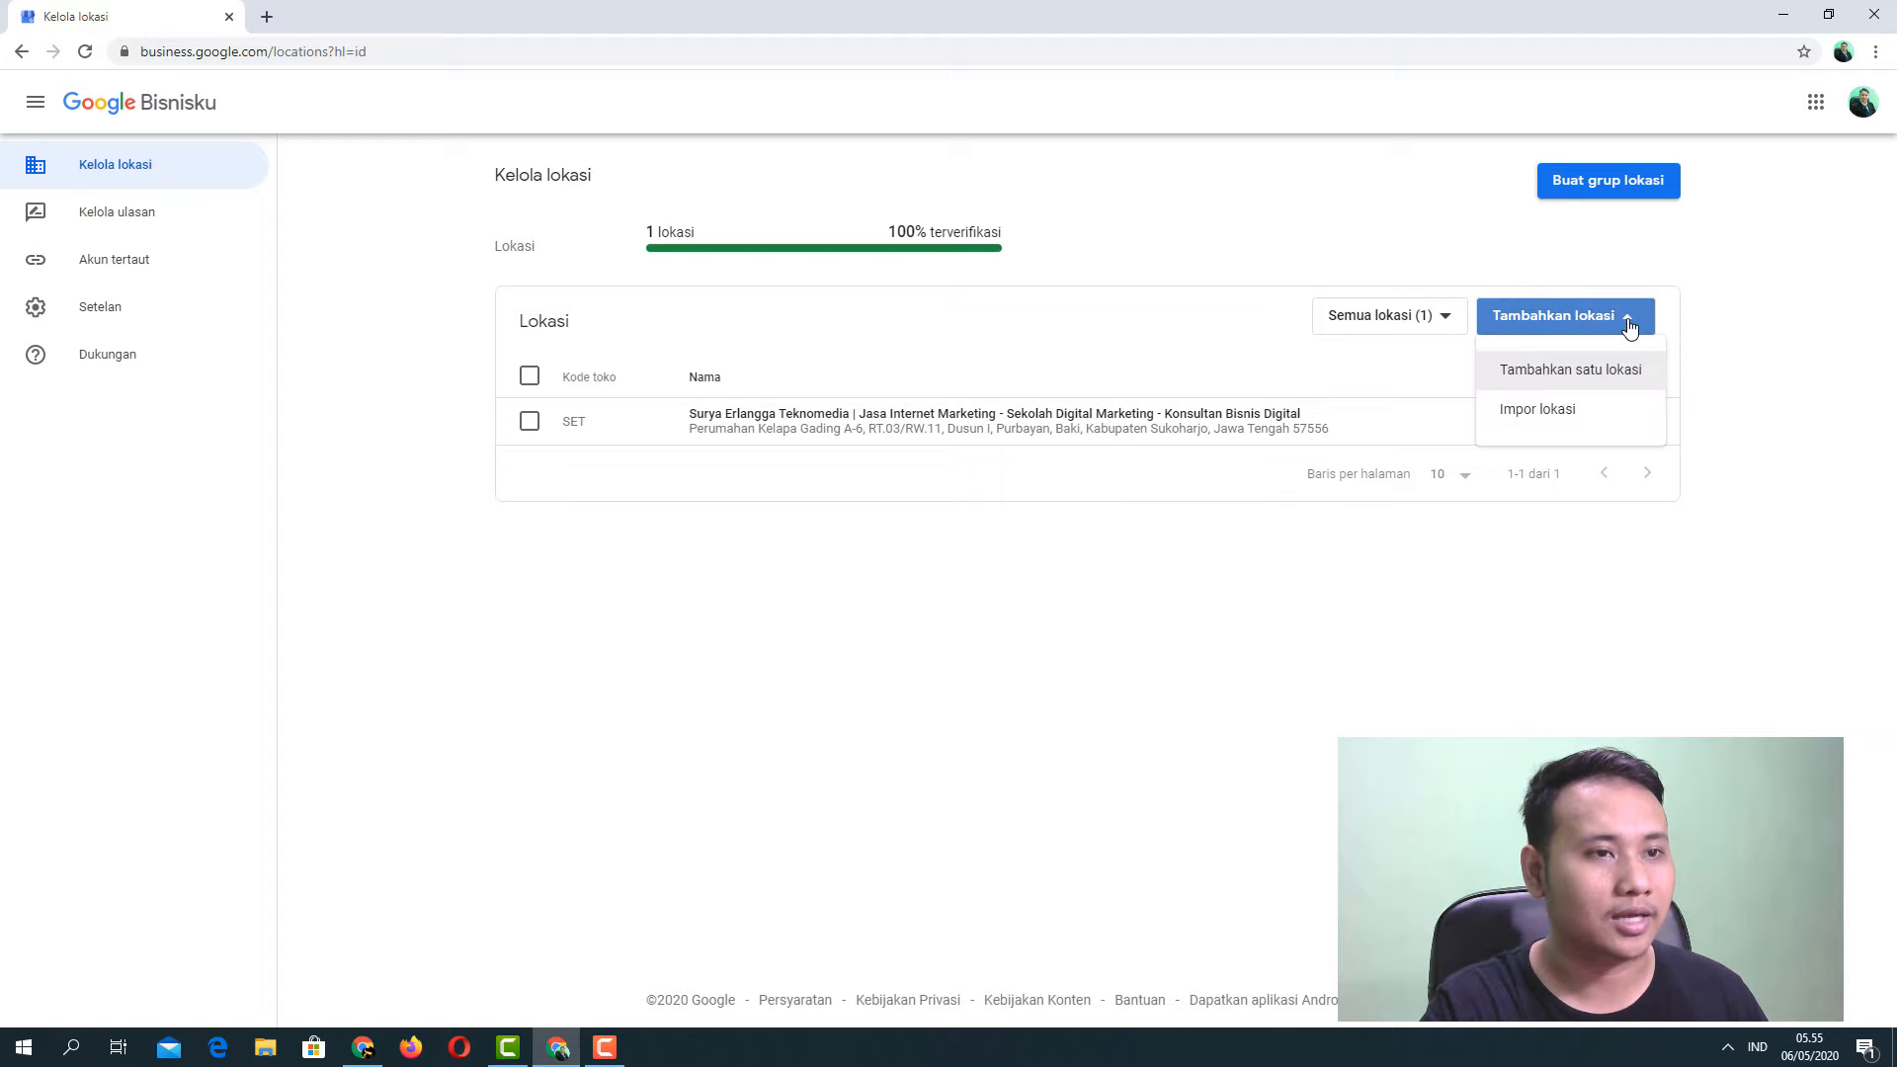
click(1591, 382)
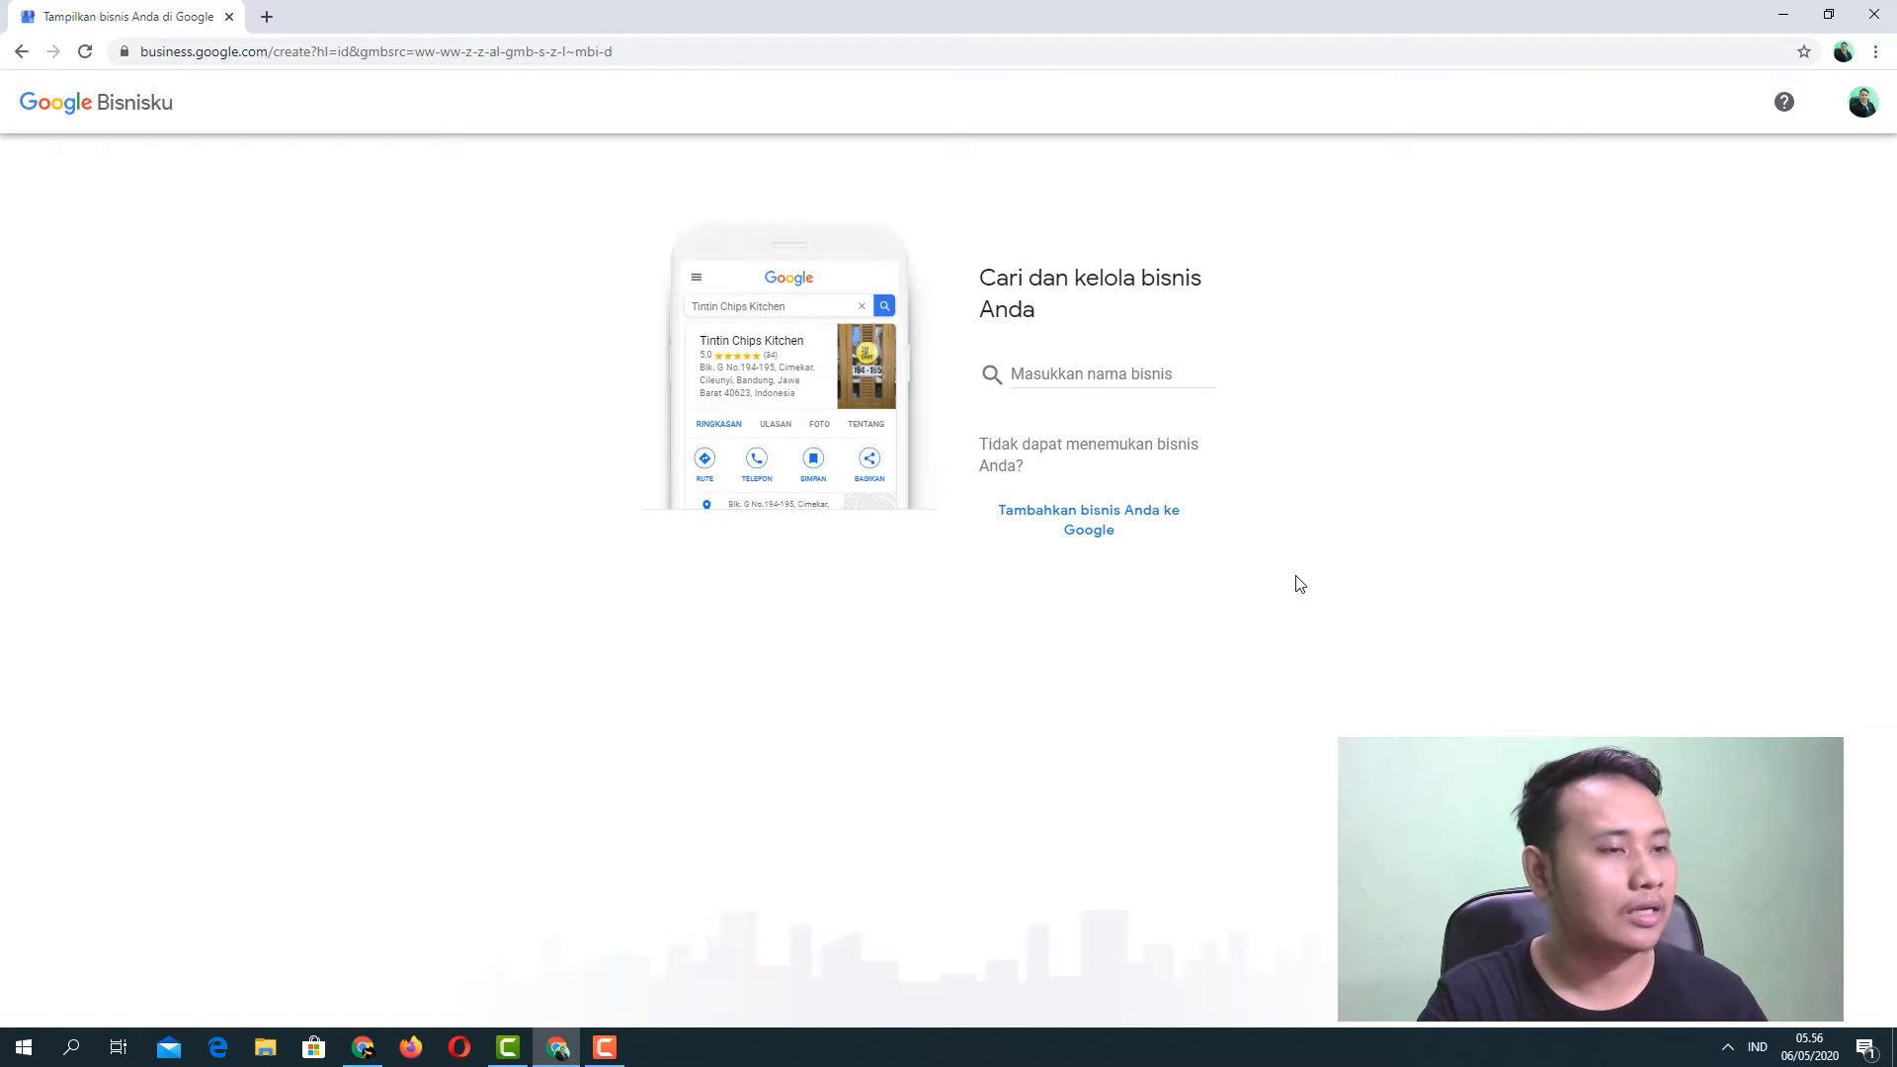
click(1092, 539)
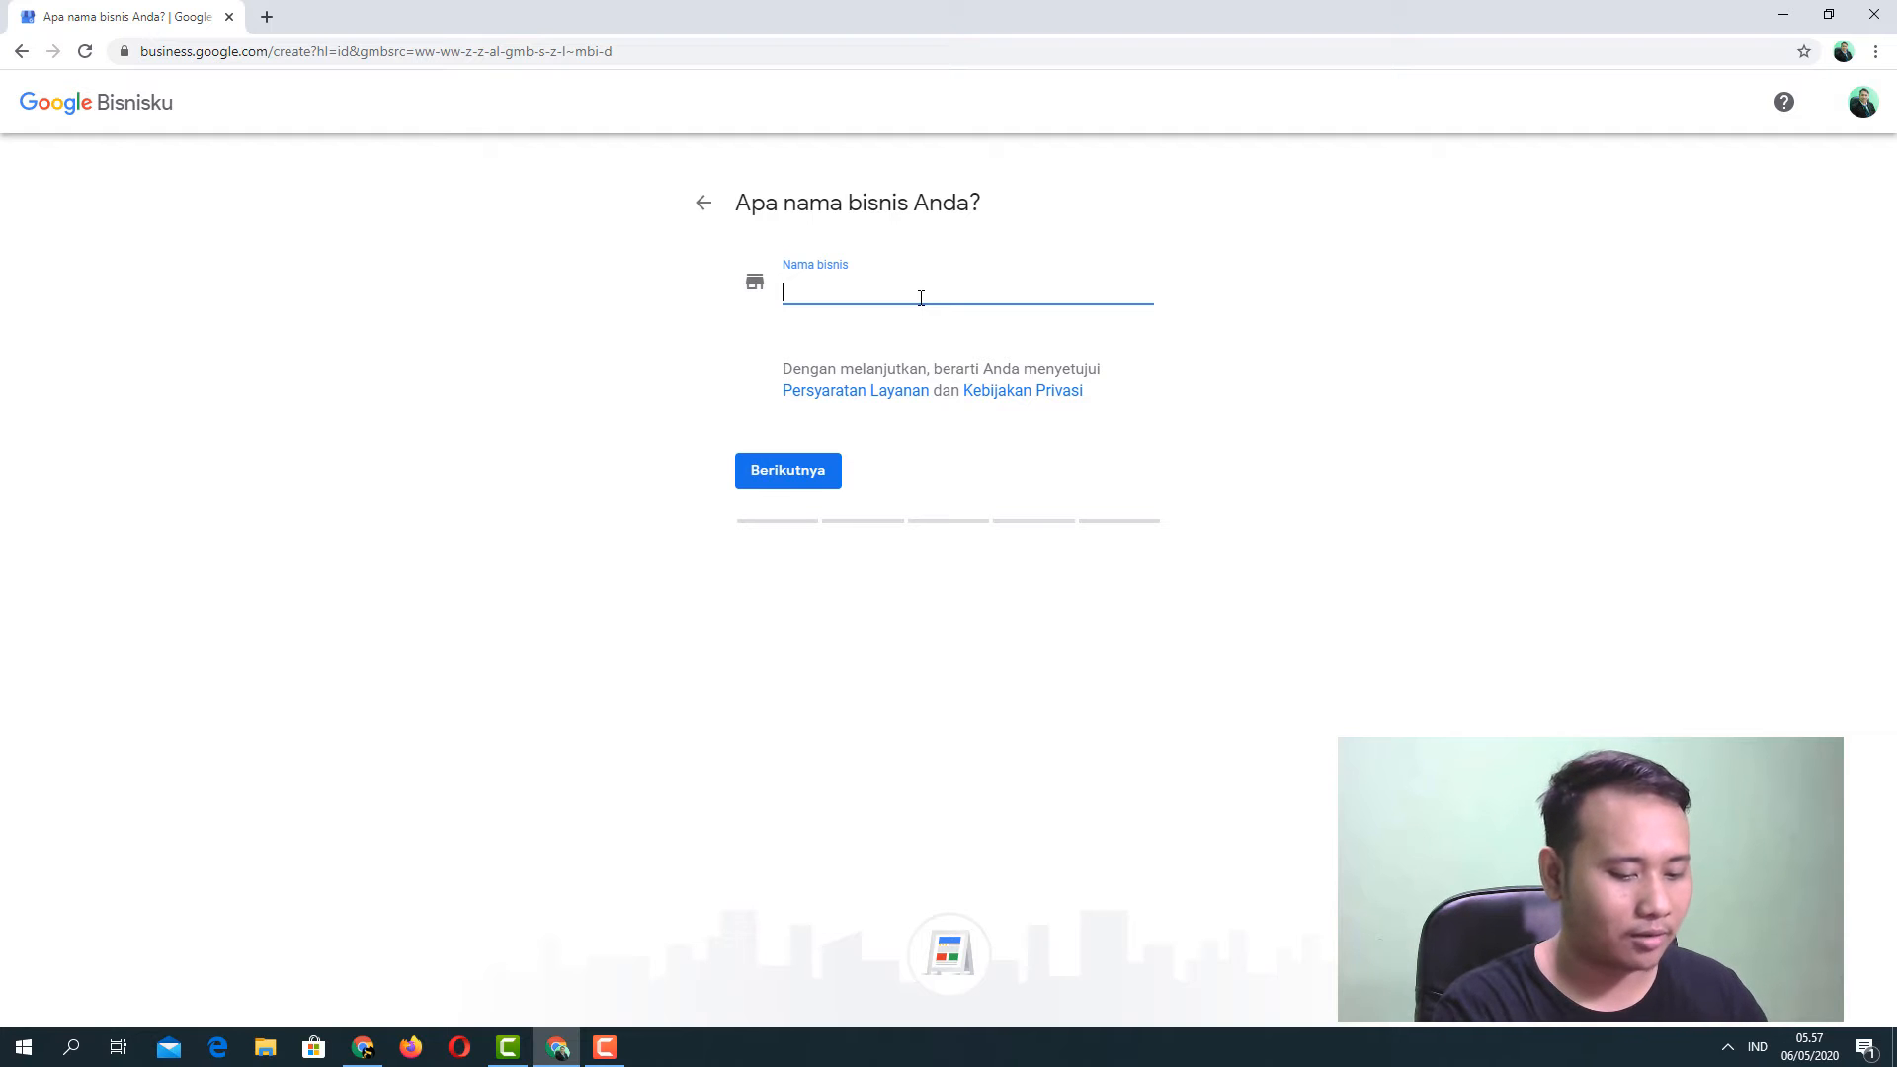
Enter 'ANGKASA | Toko Komputer Bekas' as the business name and dismiss the suggestions.
text(ANG)
text(KAS)
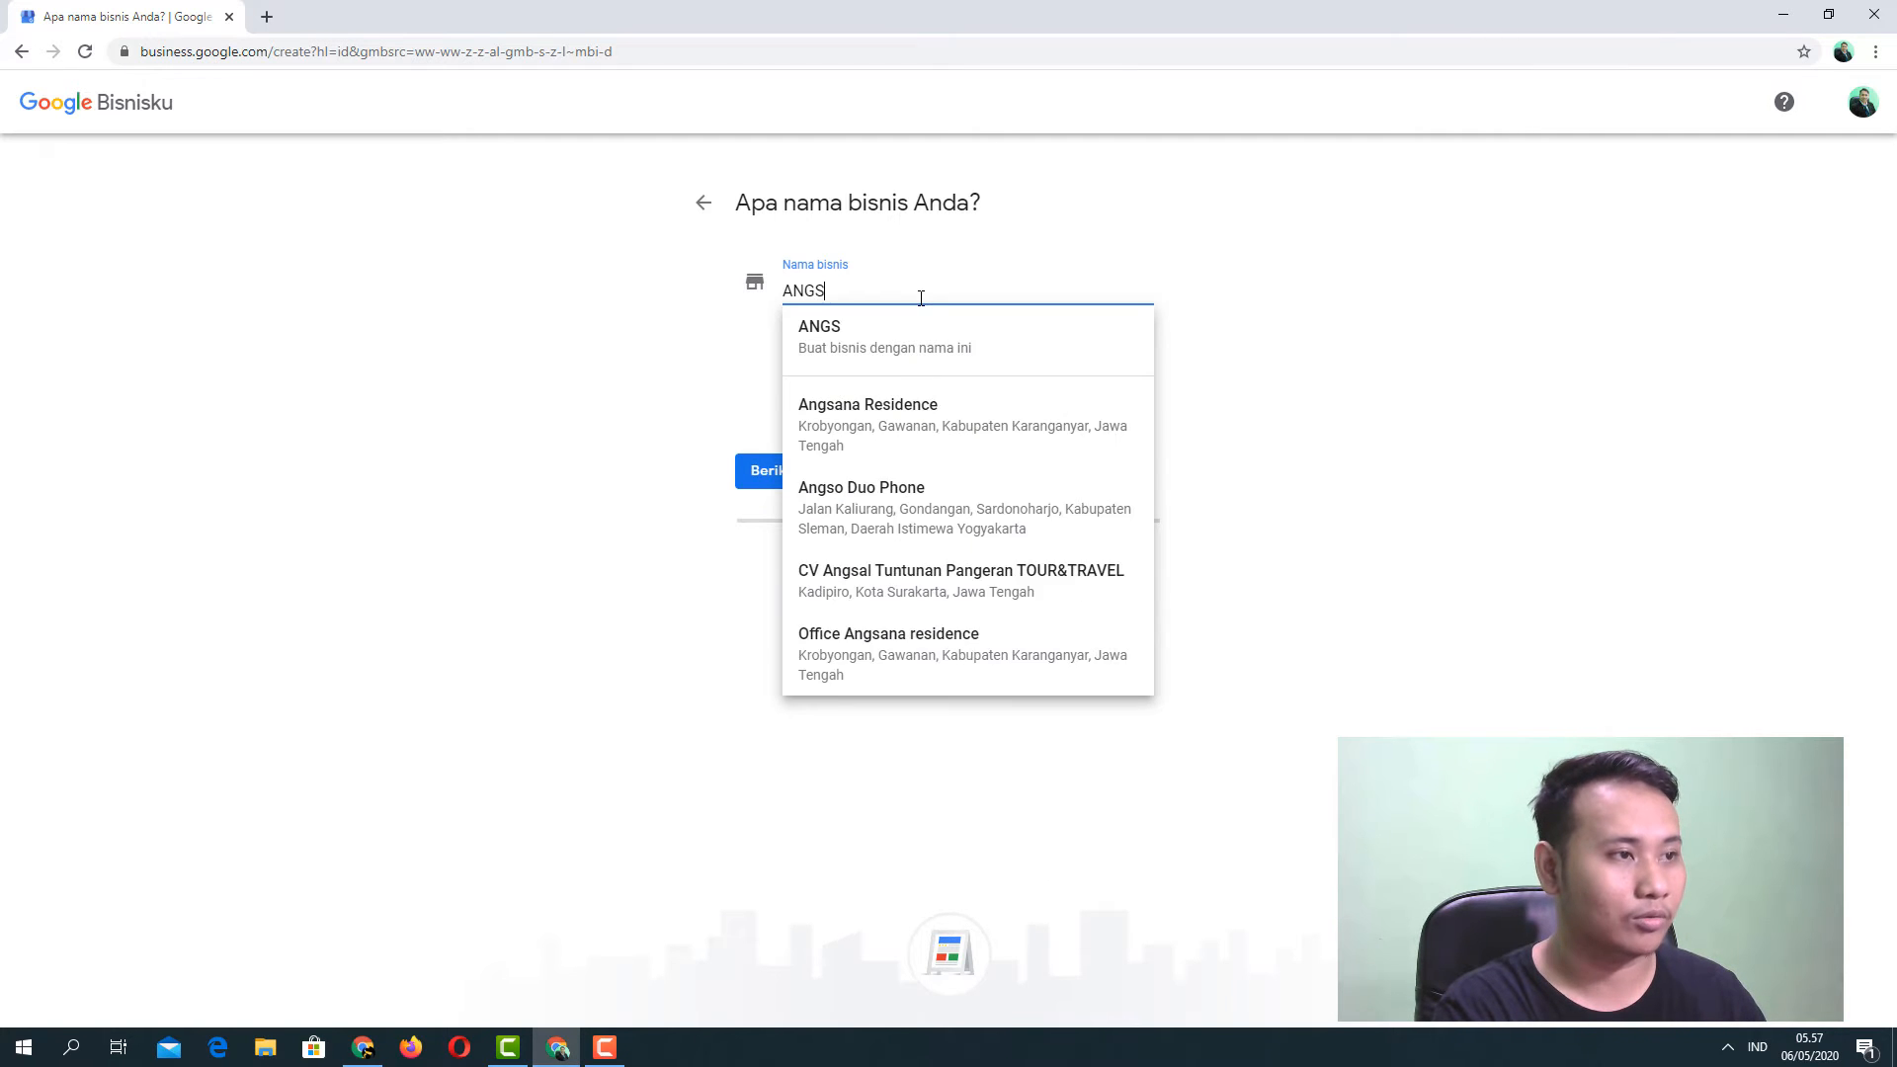
text(A)
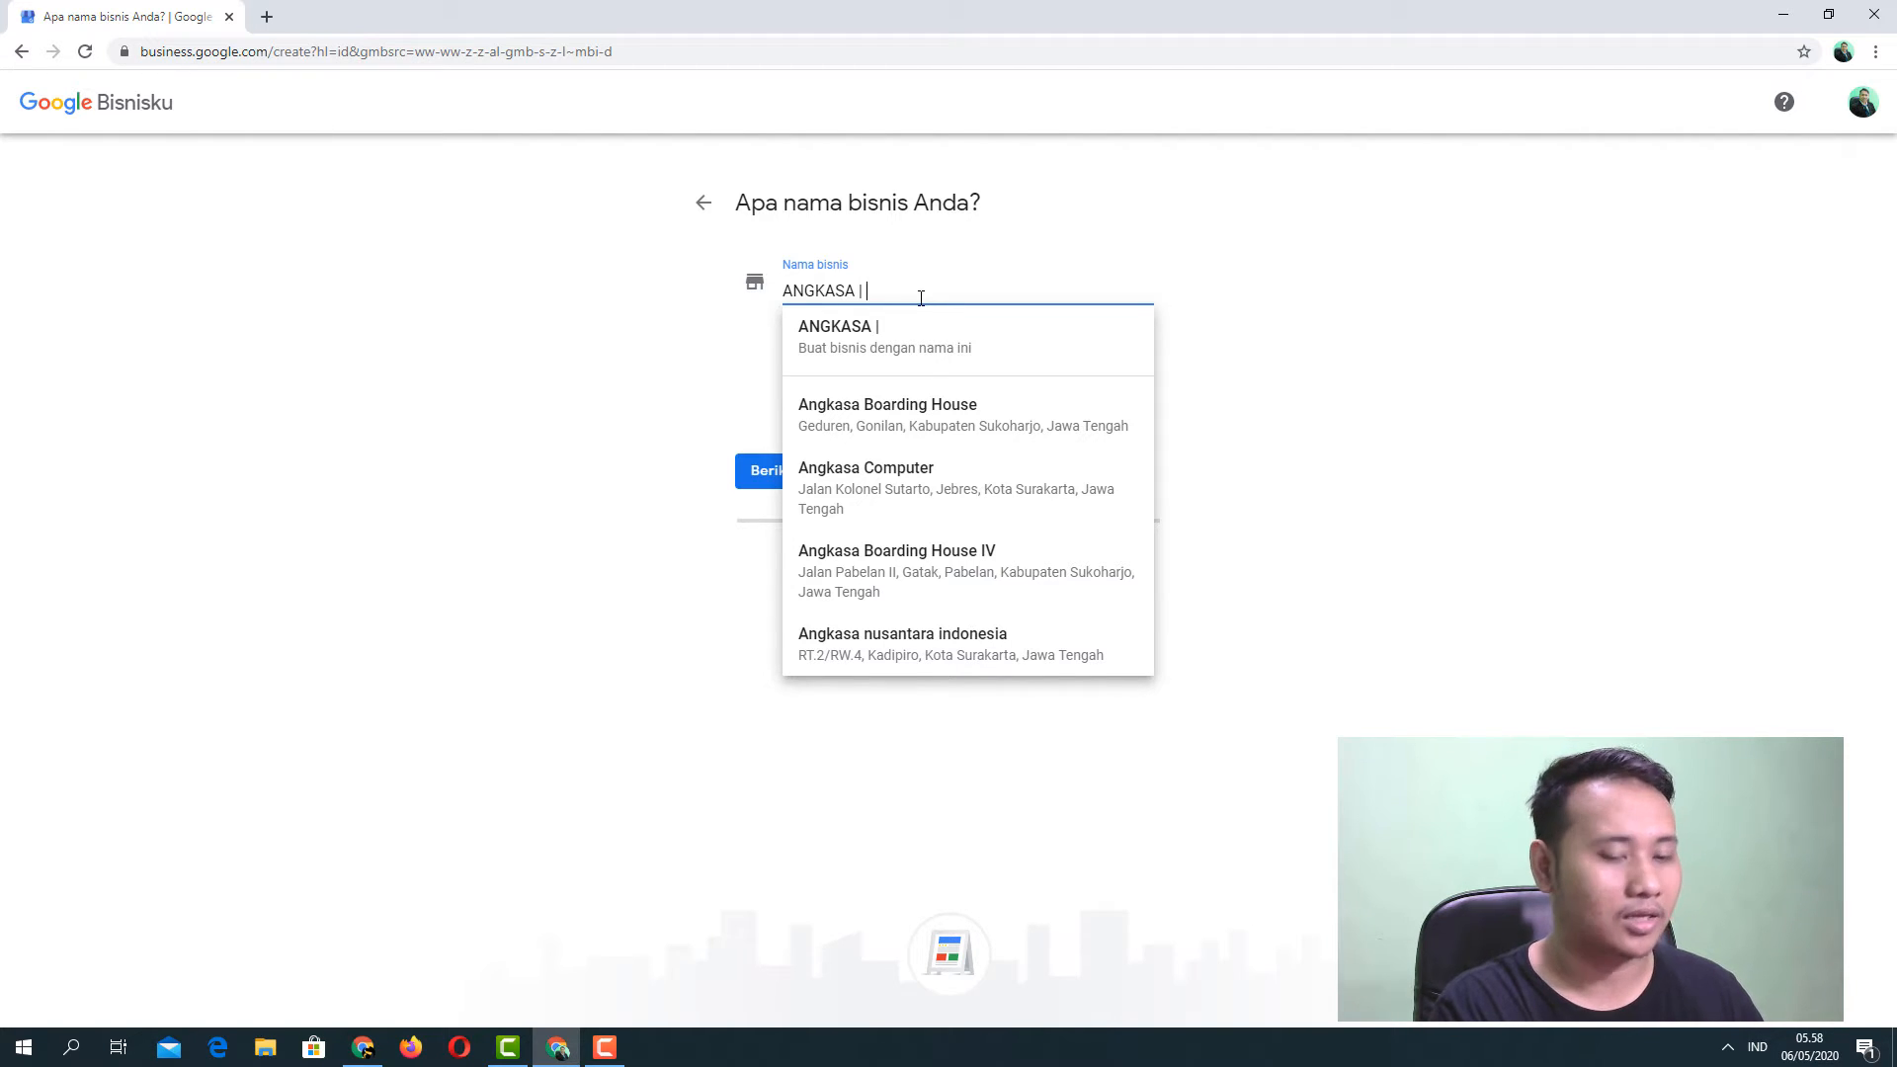
key(BackSpace)
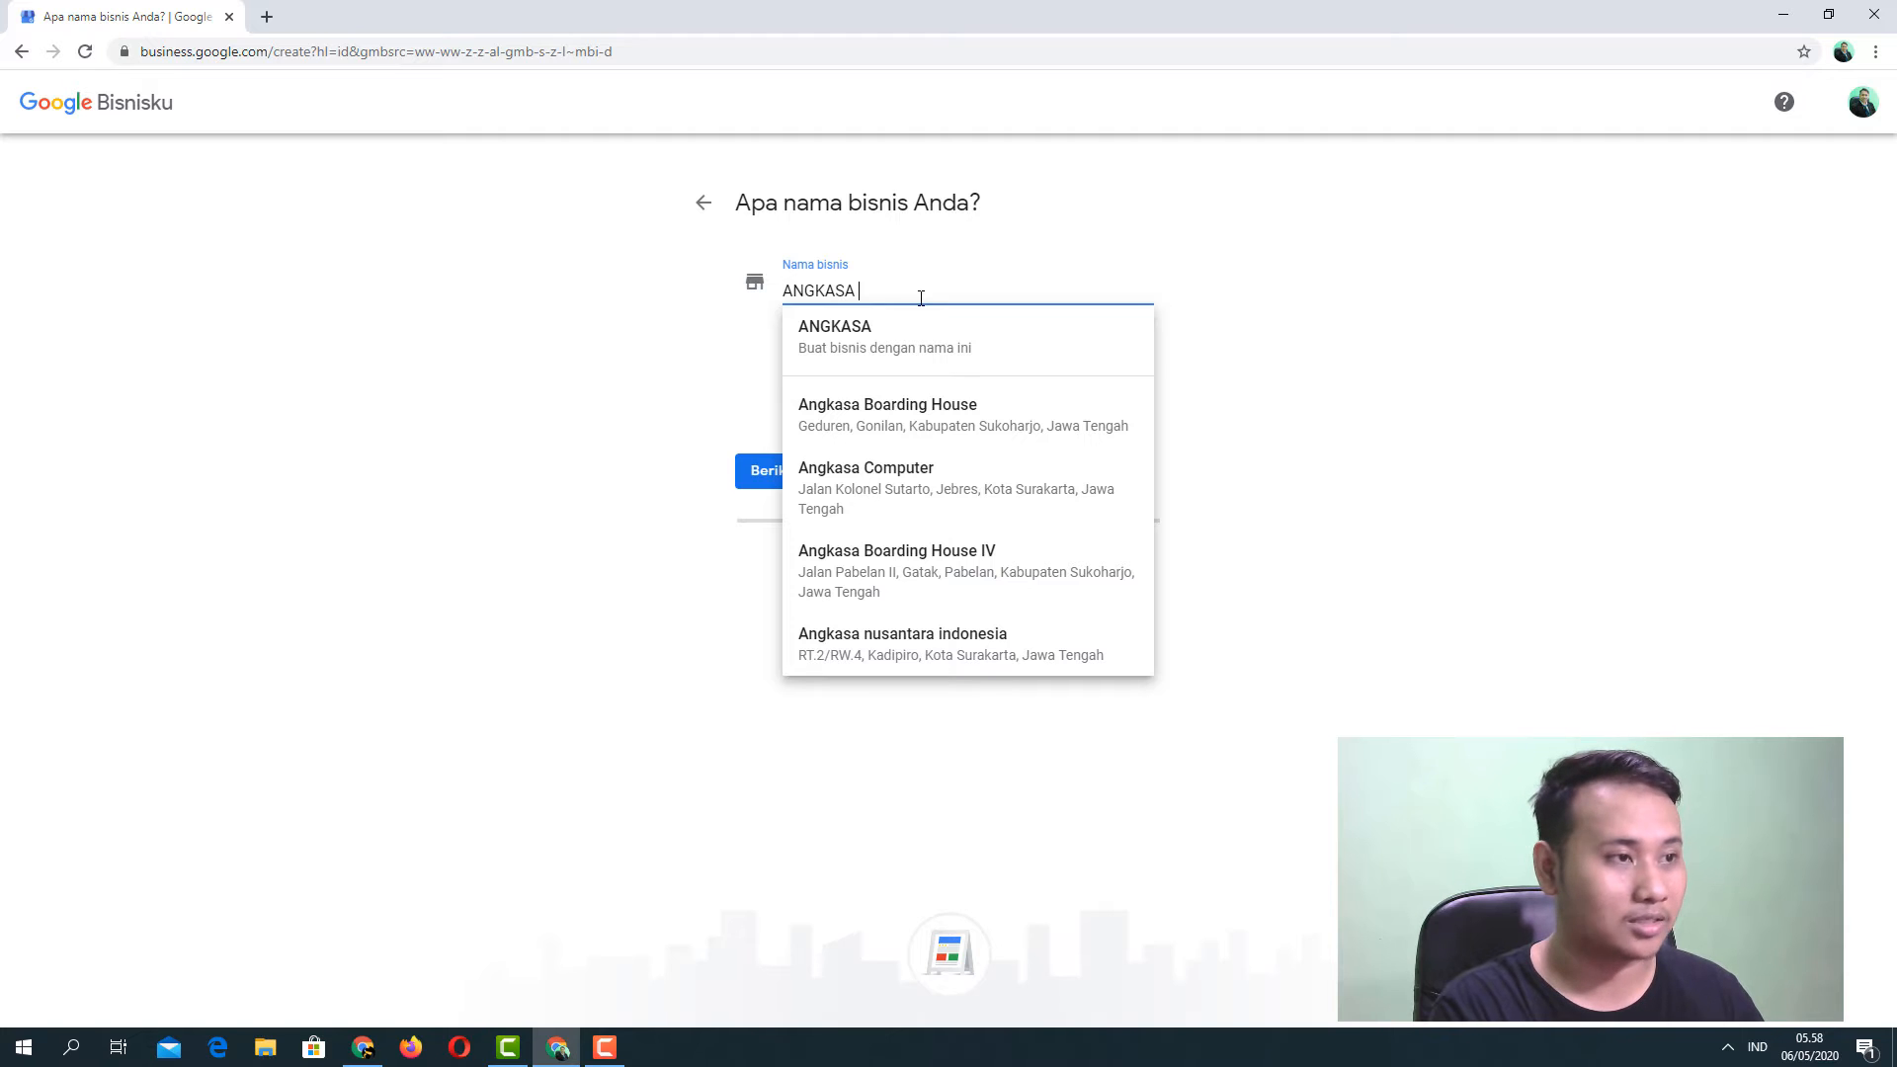
text(-)
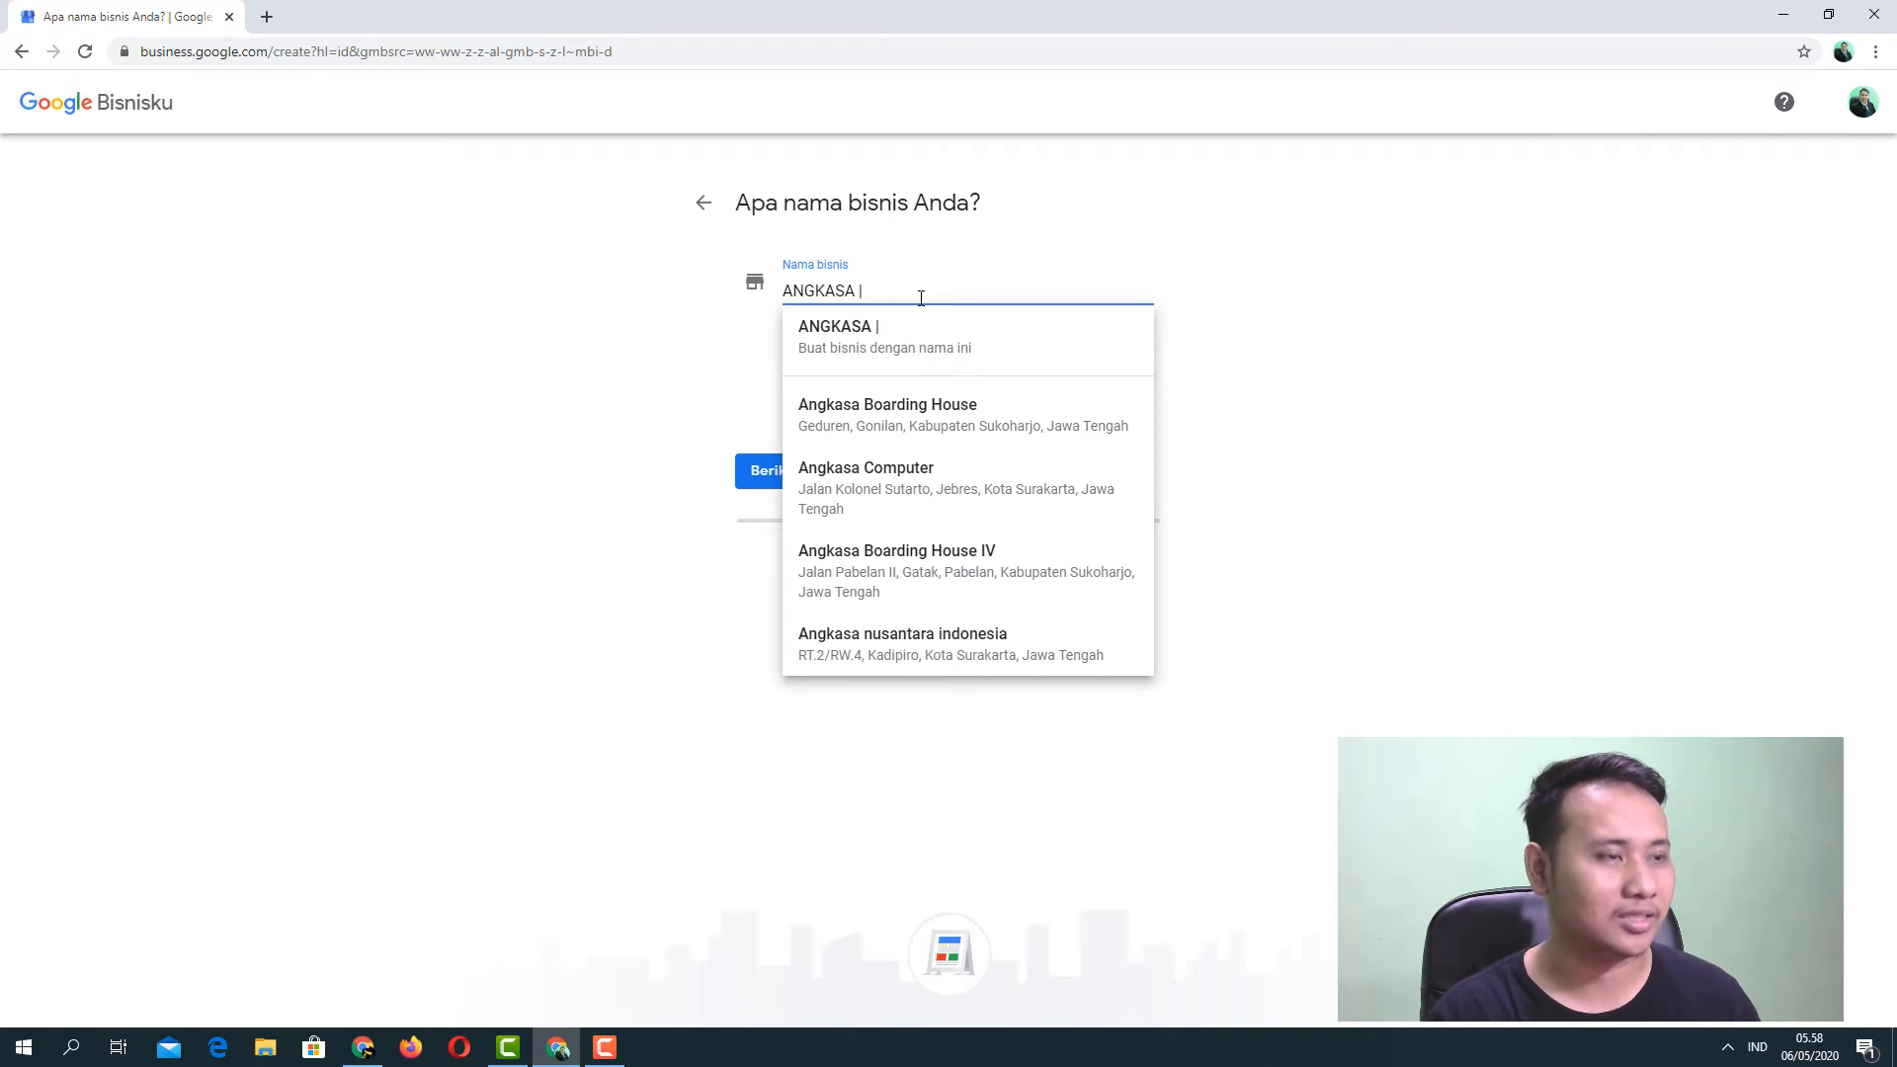
text(T)
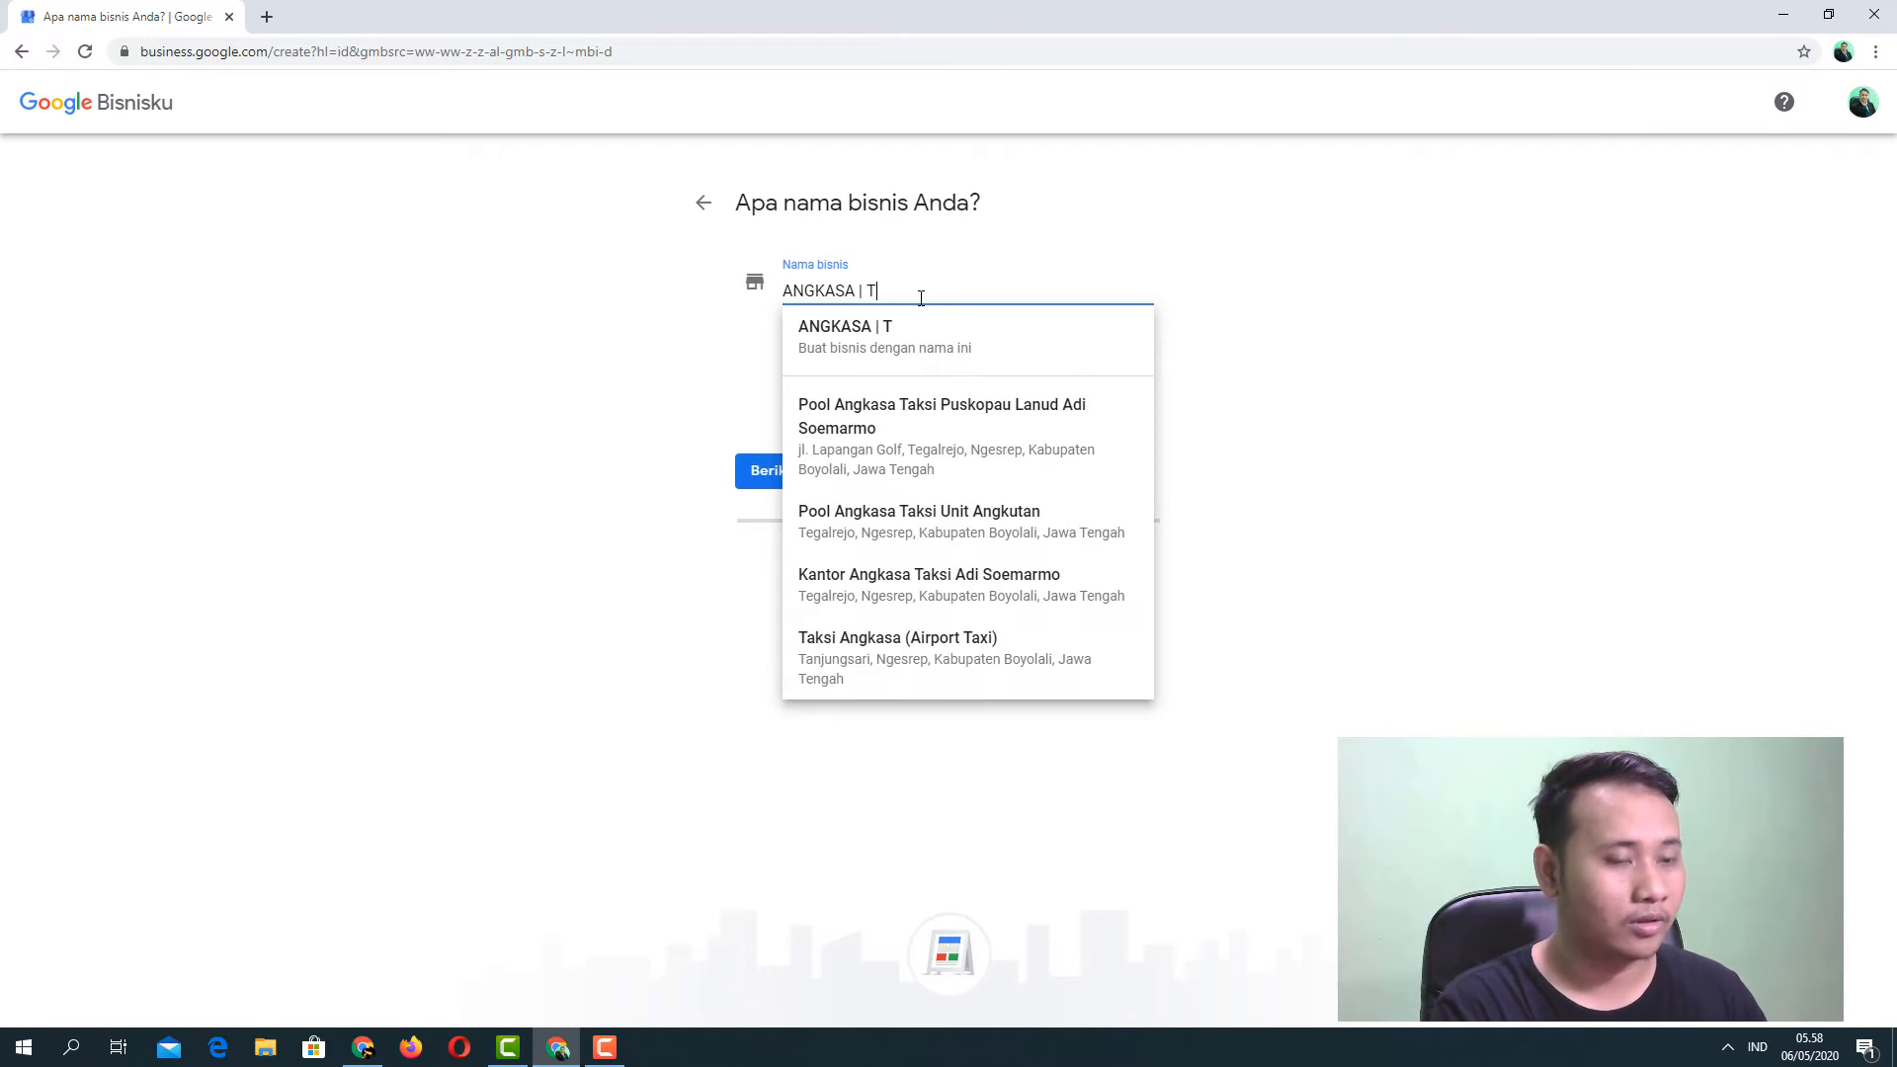
text(oko )
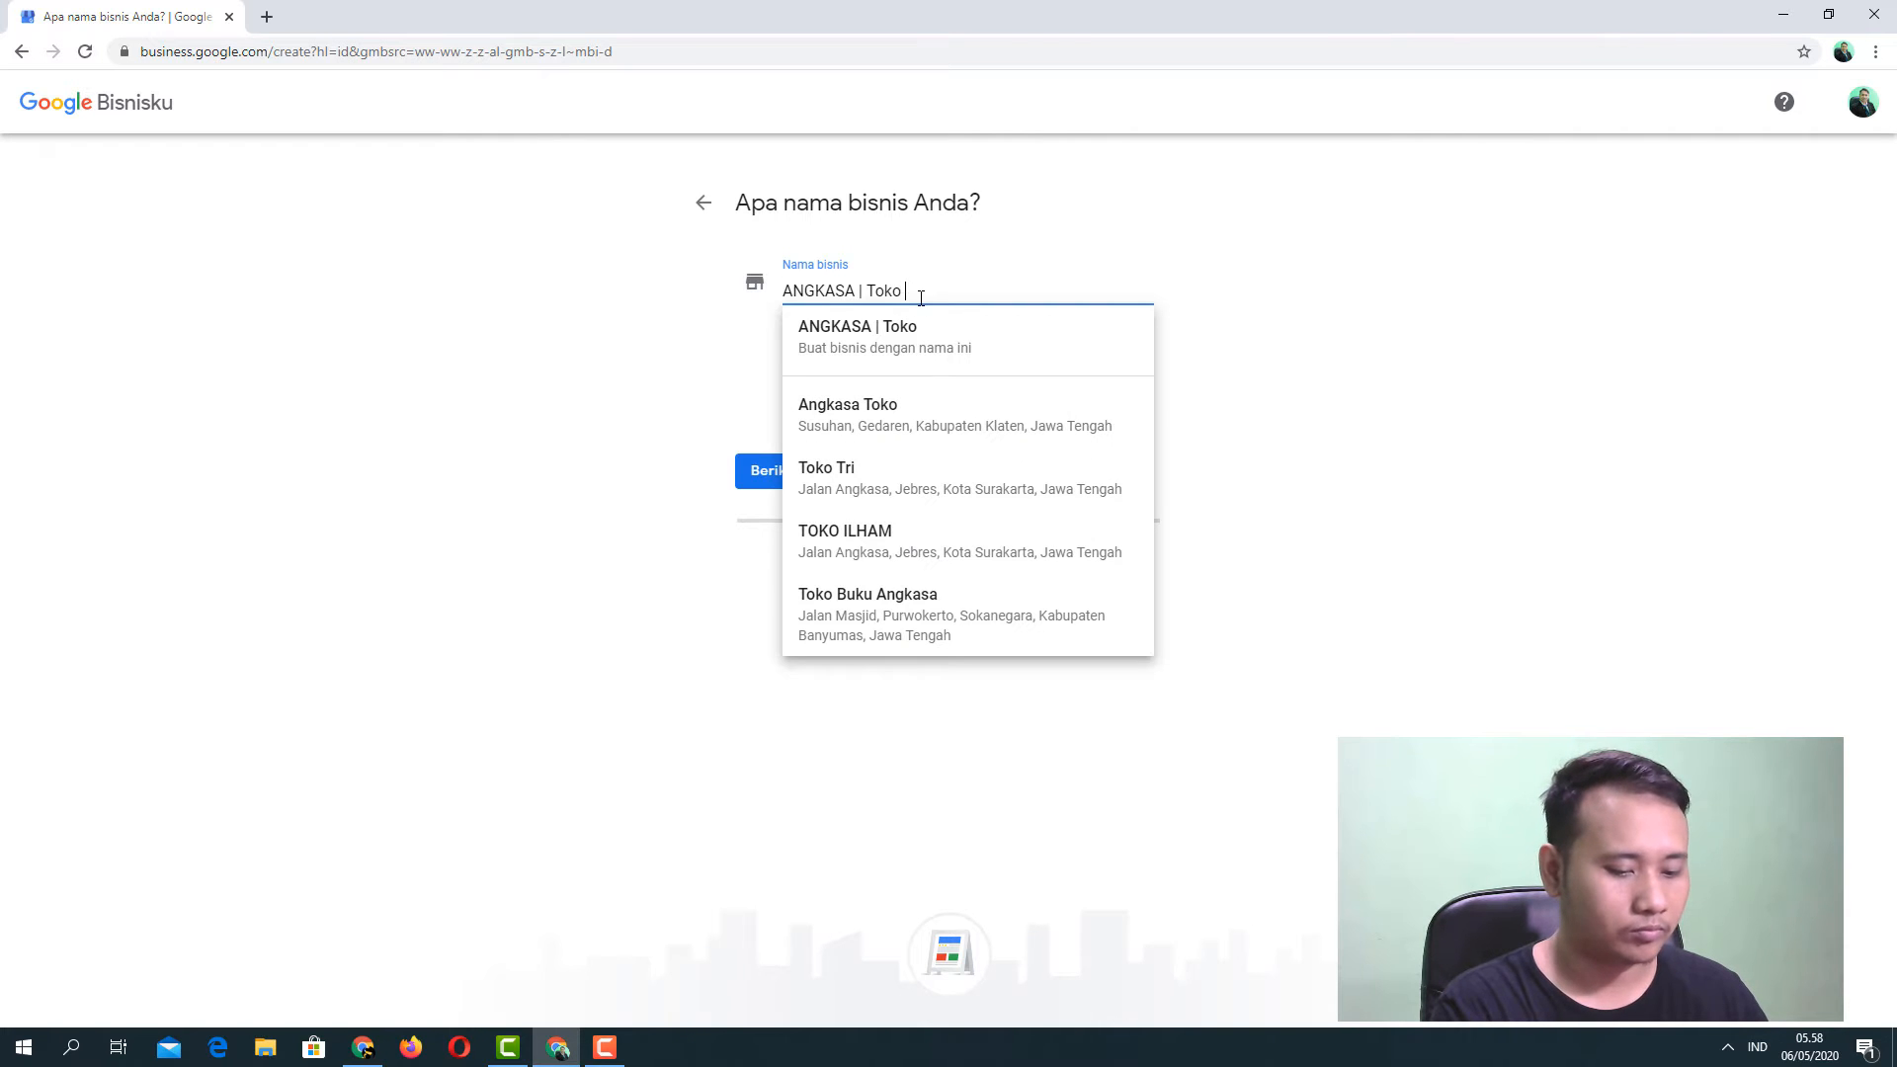
text(Komputer)
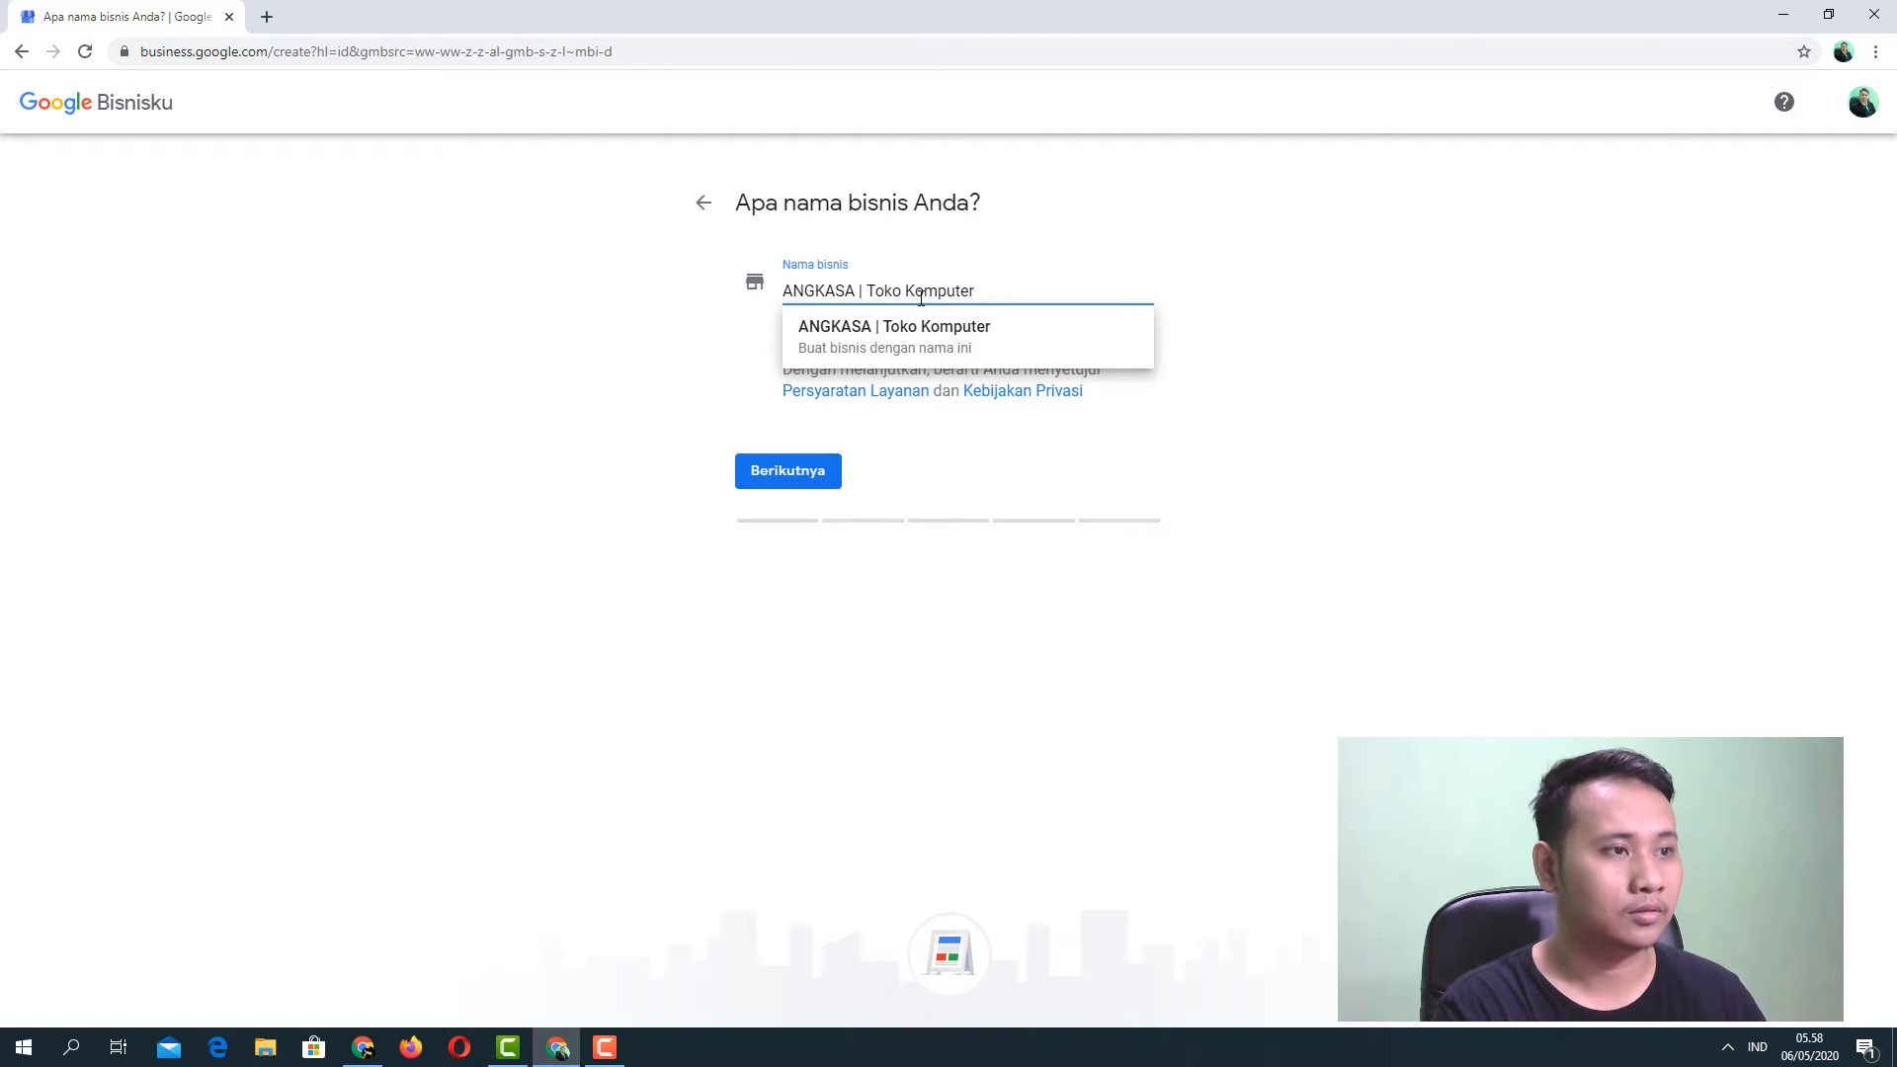
text( Bekas)
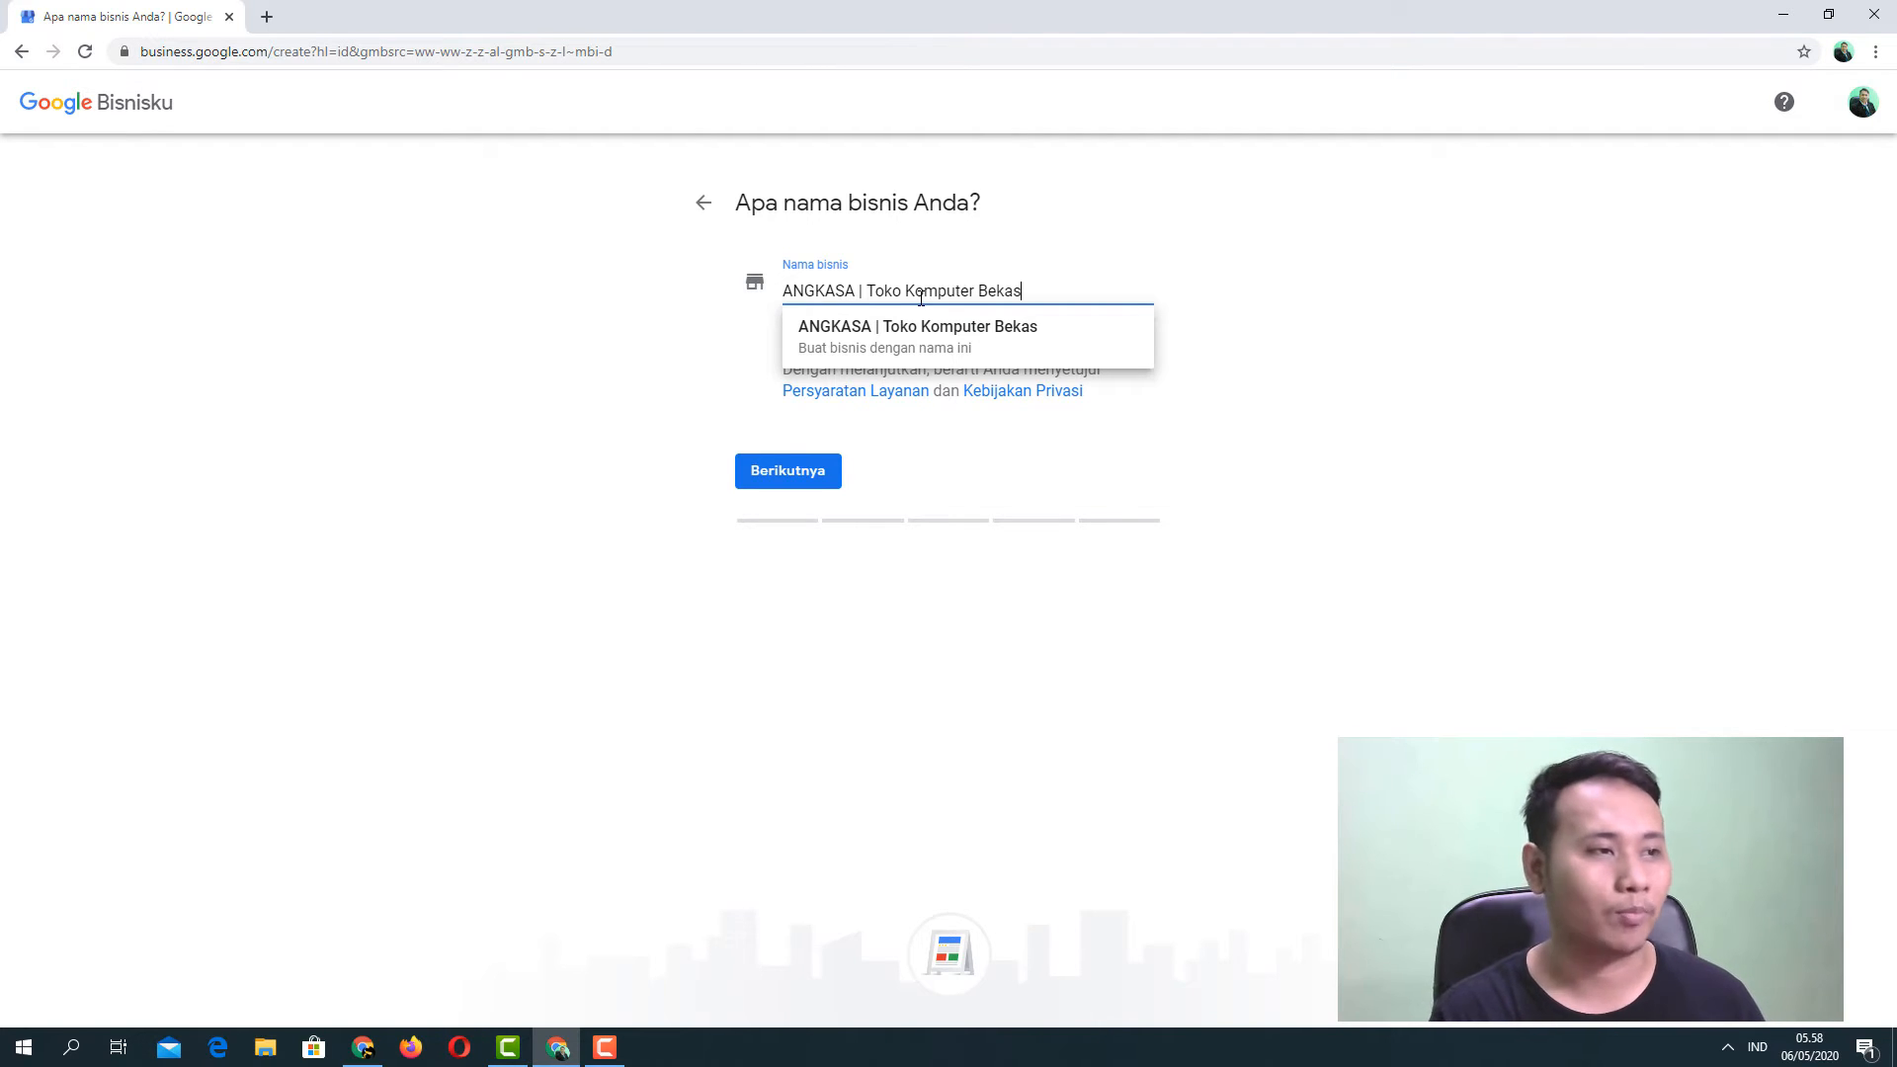
click(964, 330)
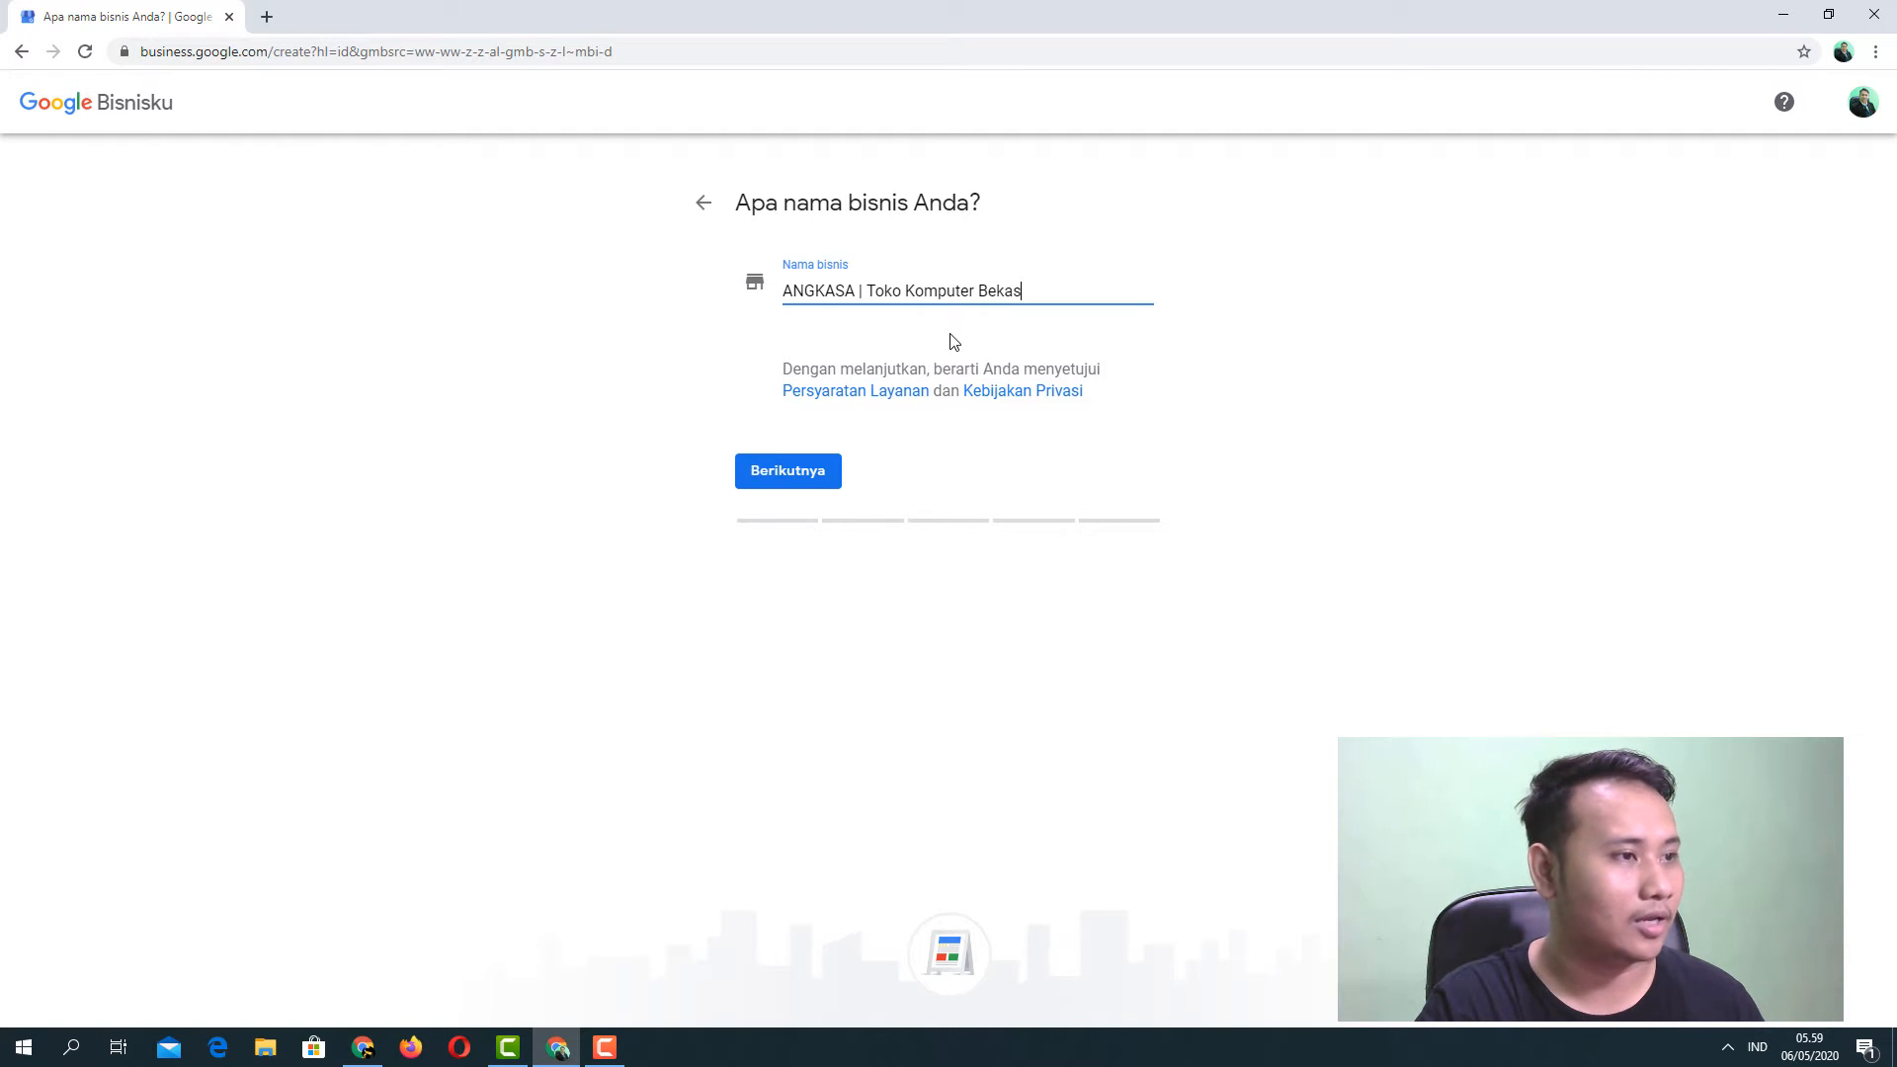
Continue to the category step and pick 'Toko Komputer Bekas' as the business category.
click(797, 476)
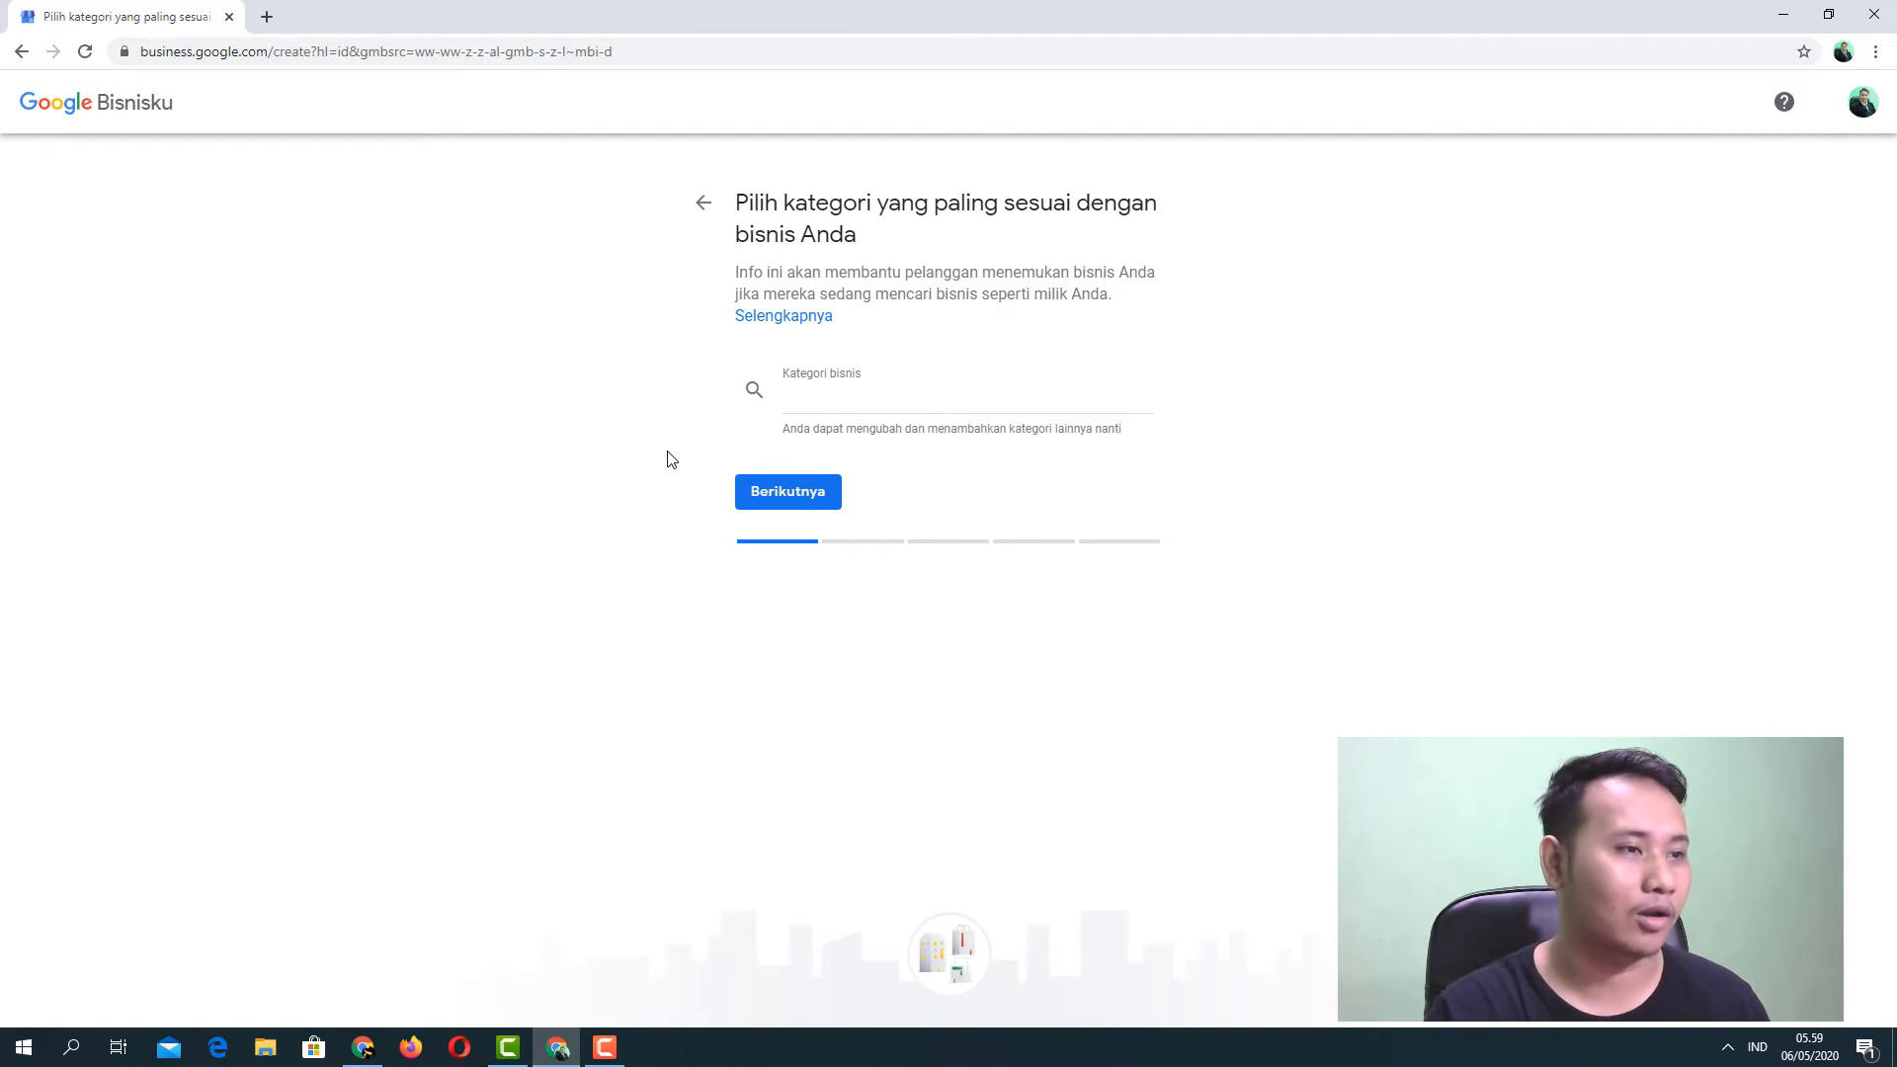
click(822, 405)
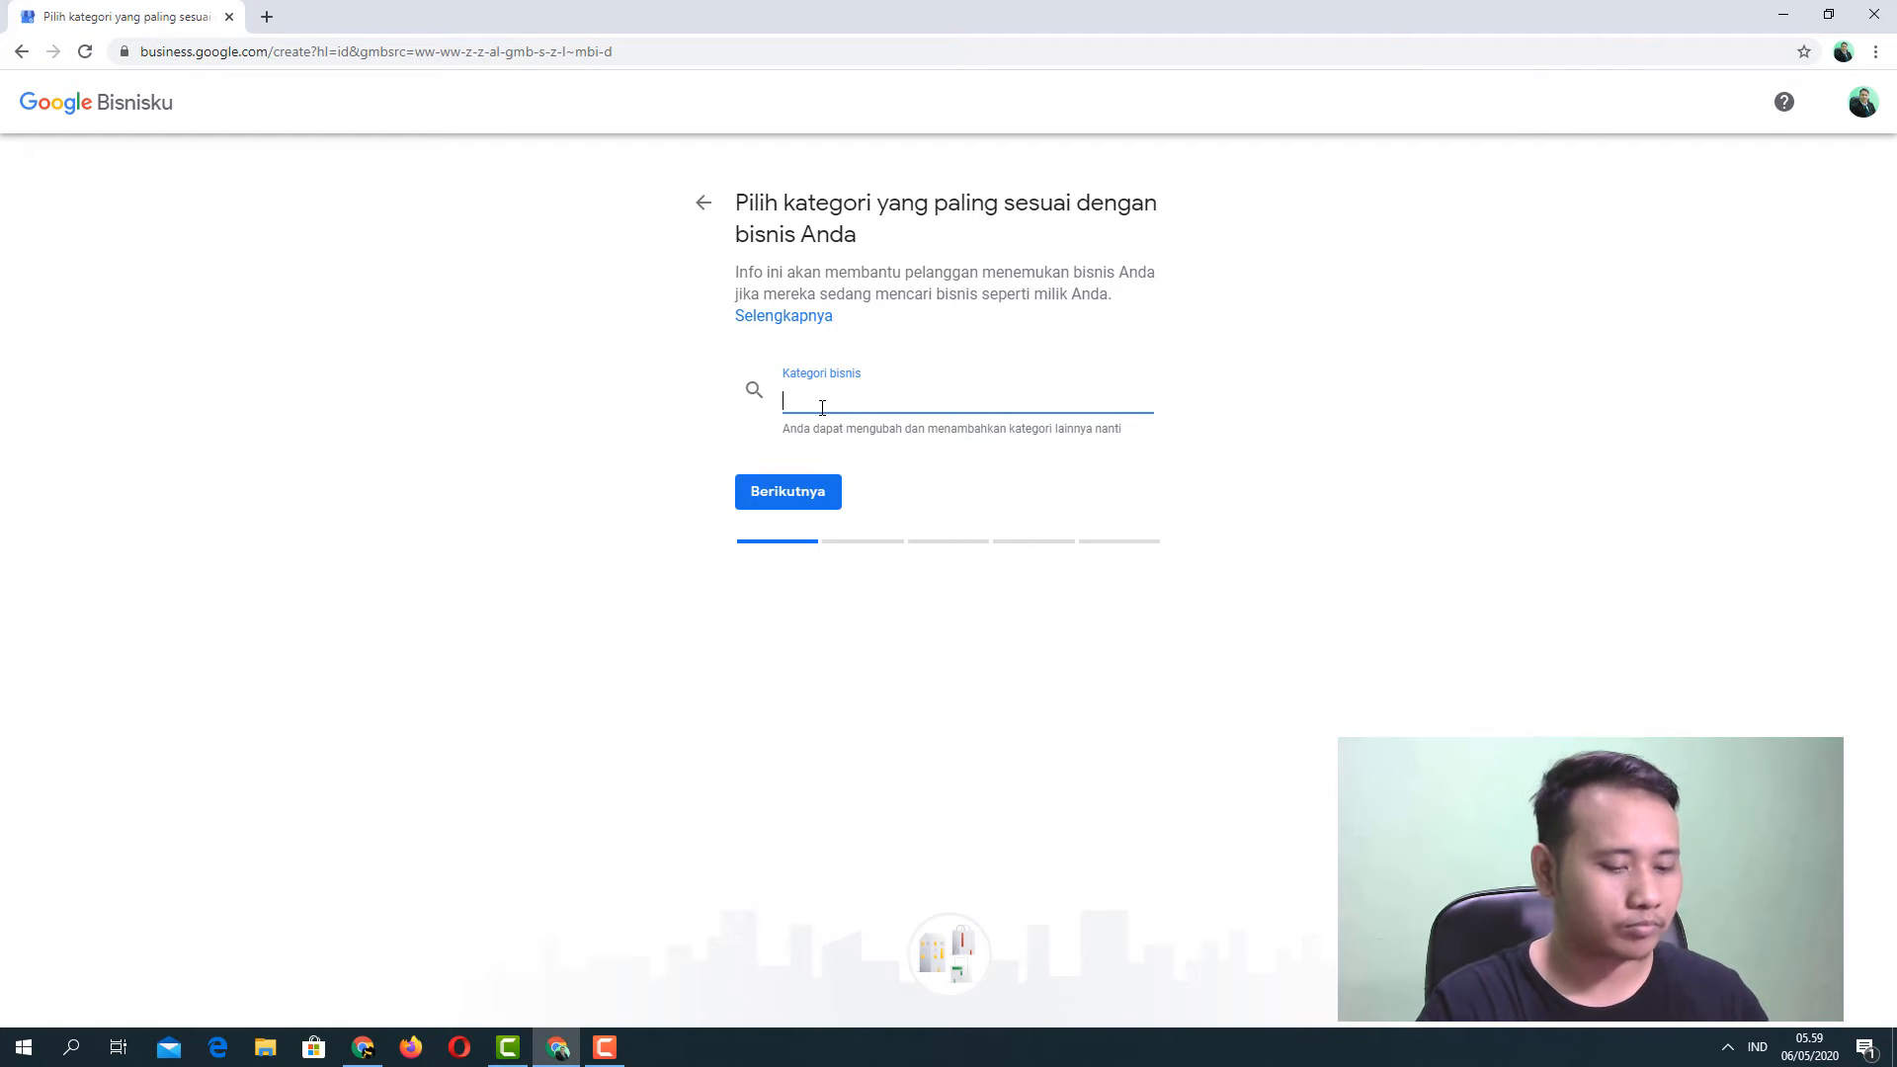
text(Toko )
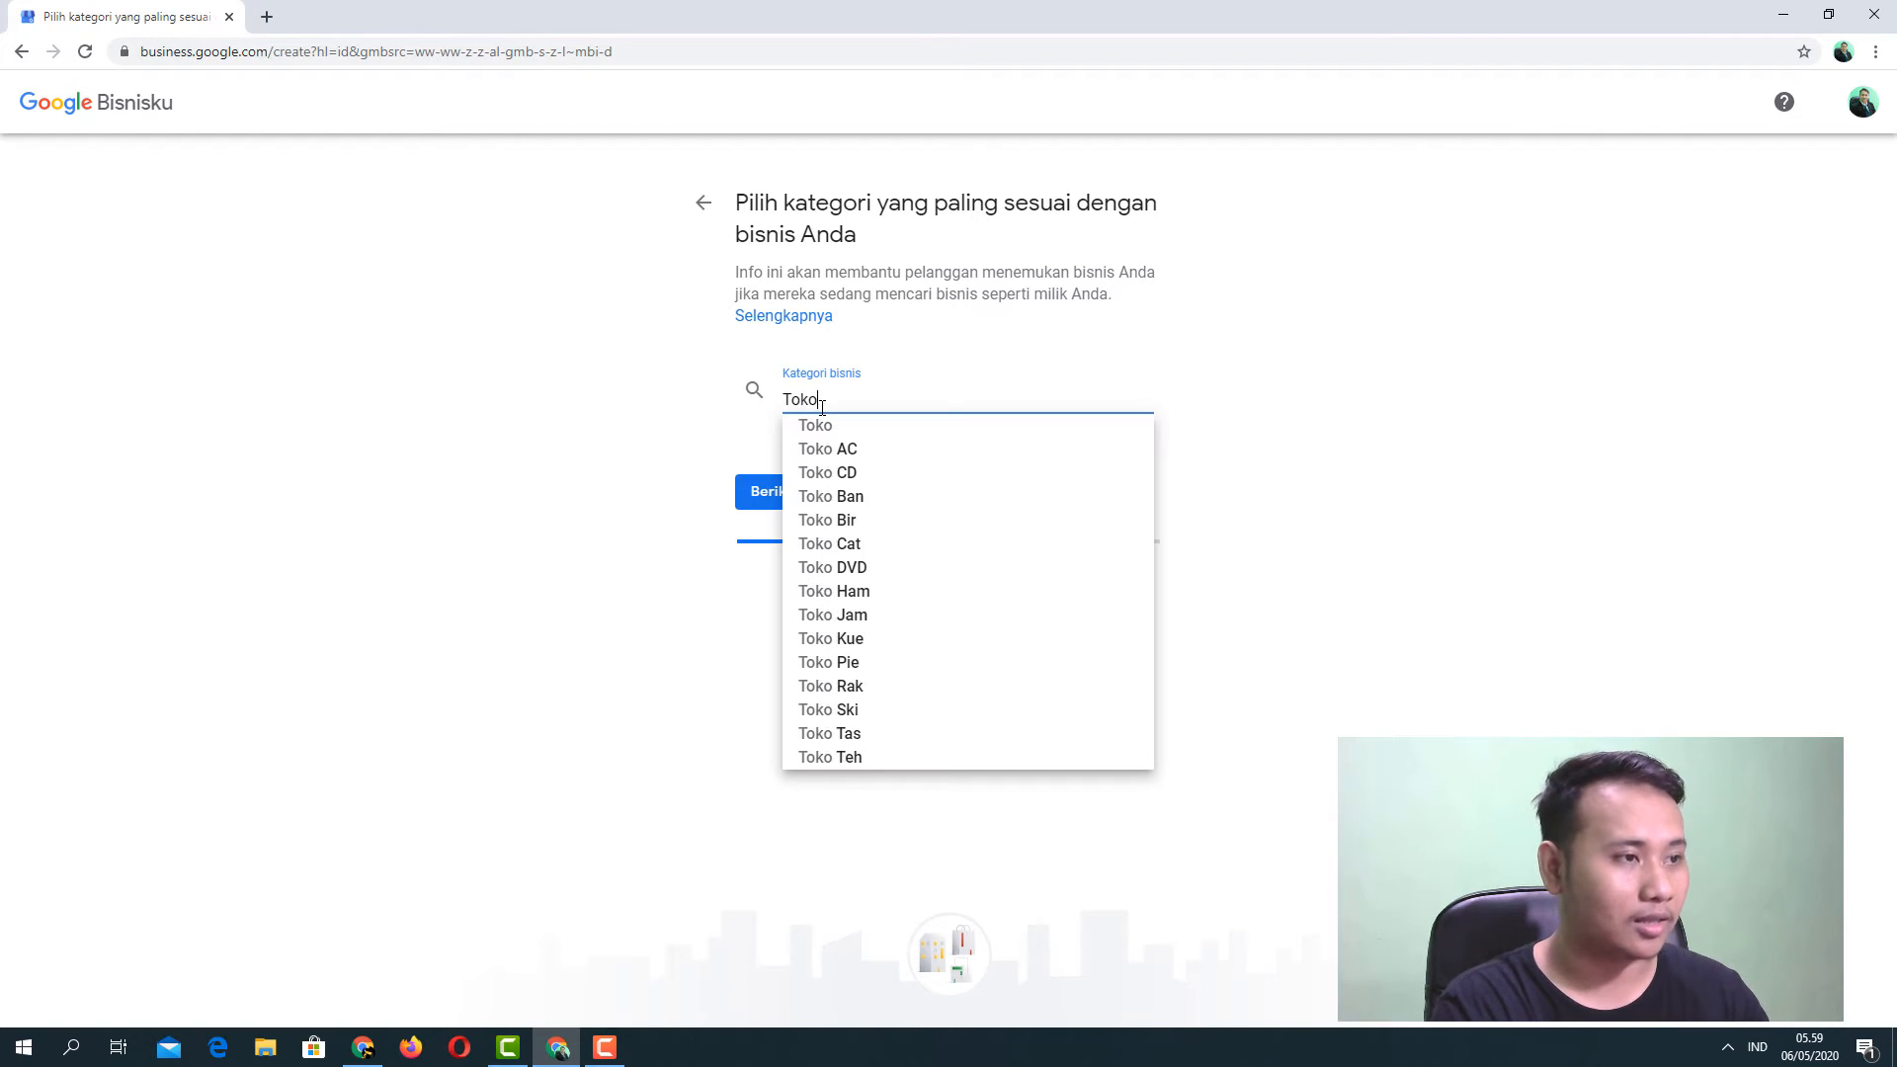
text(Kom)
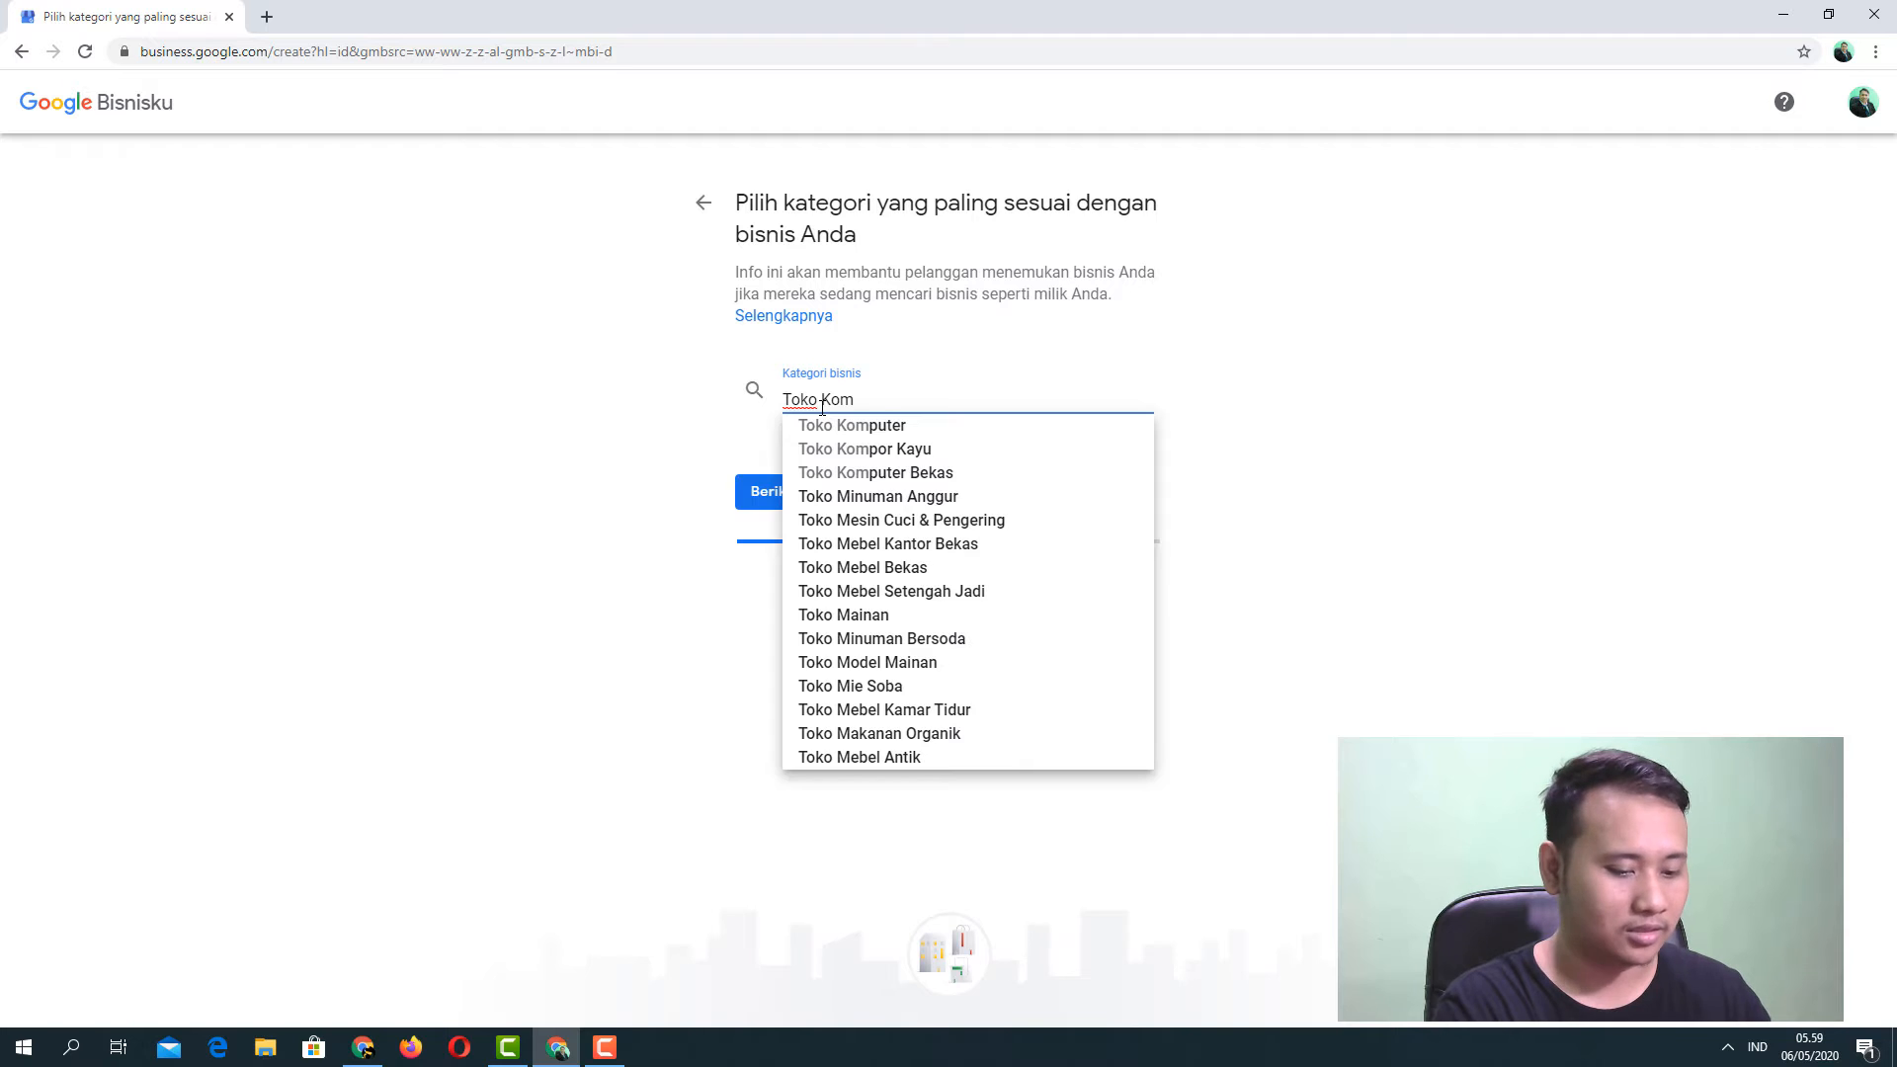
text(puter)
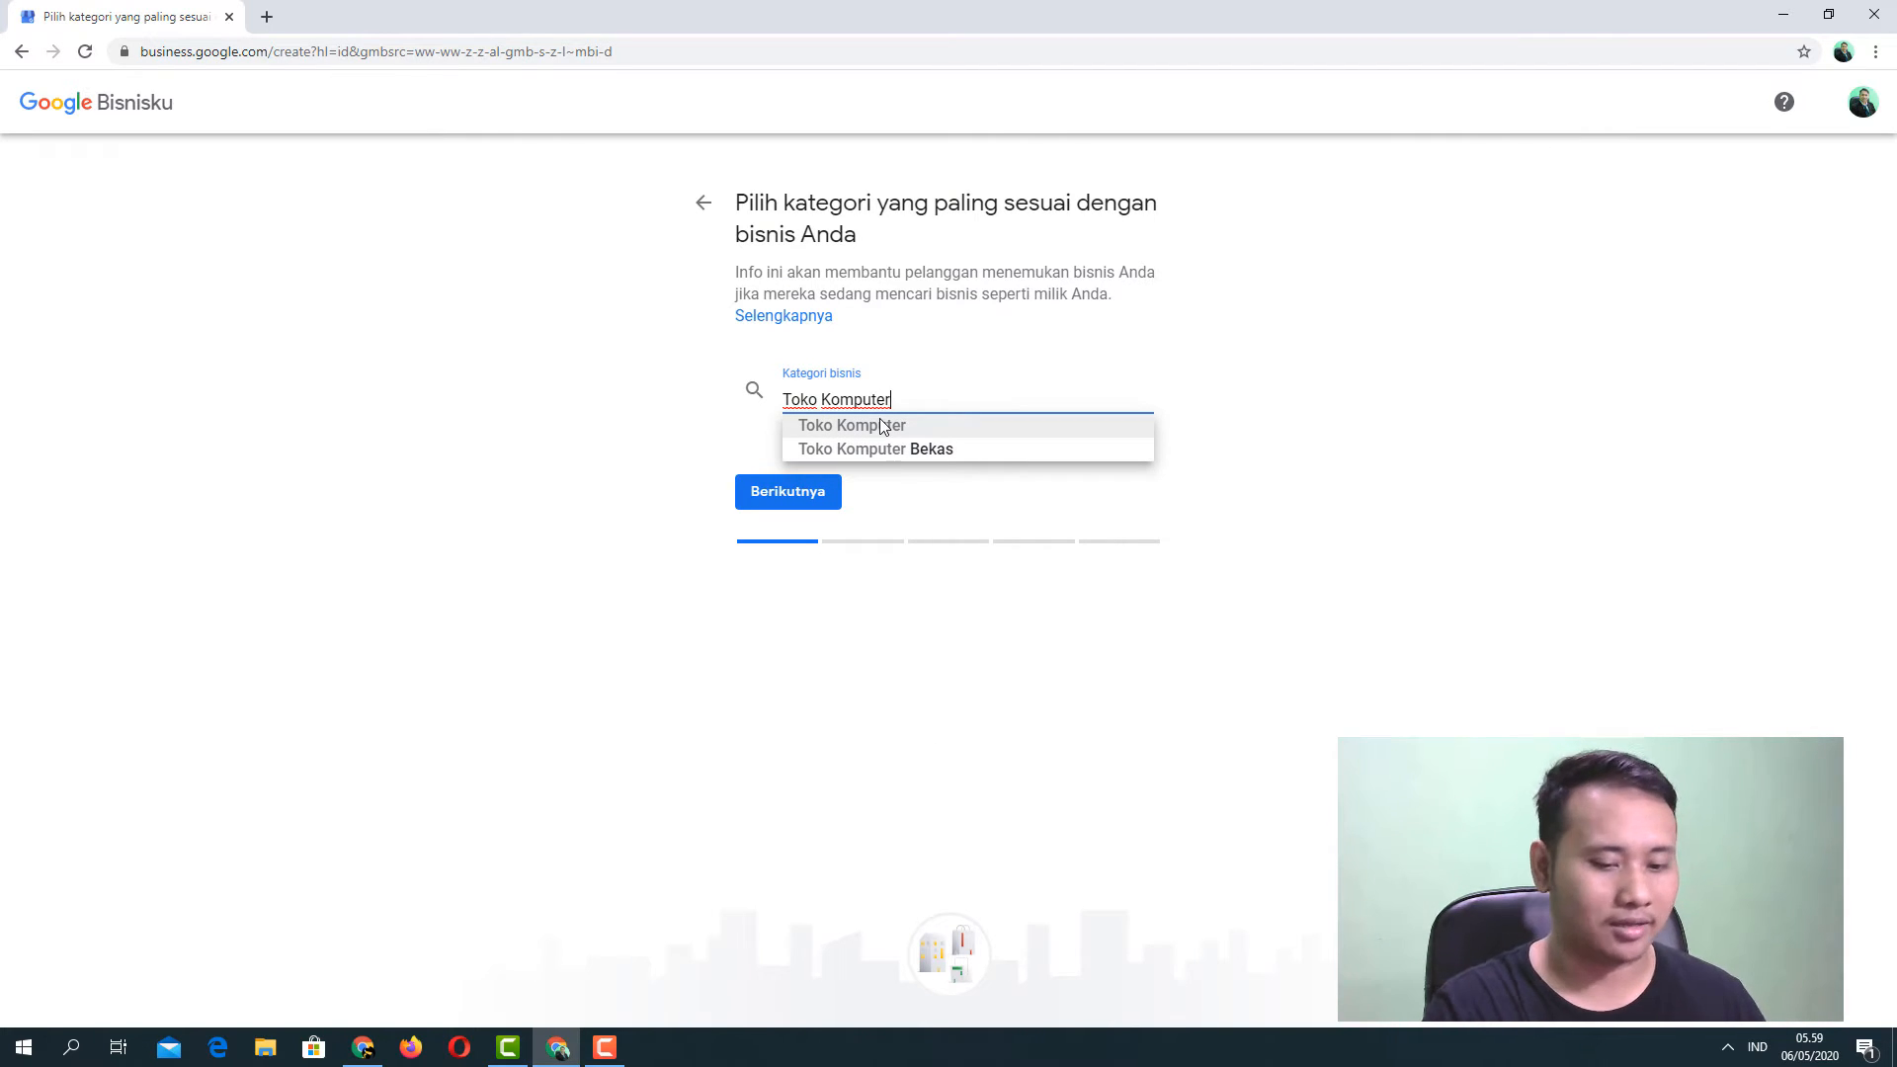
key(BackSpace)
key(BackSpace)
key(BackSpace)
key(BackSpace)
key(BackSpace)
key(BackSpace)
key(BackSpace)
key(BackSpace)
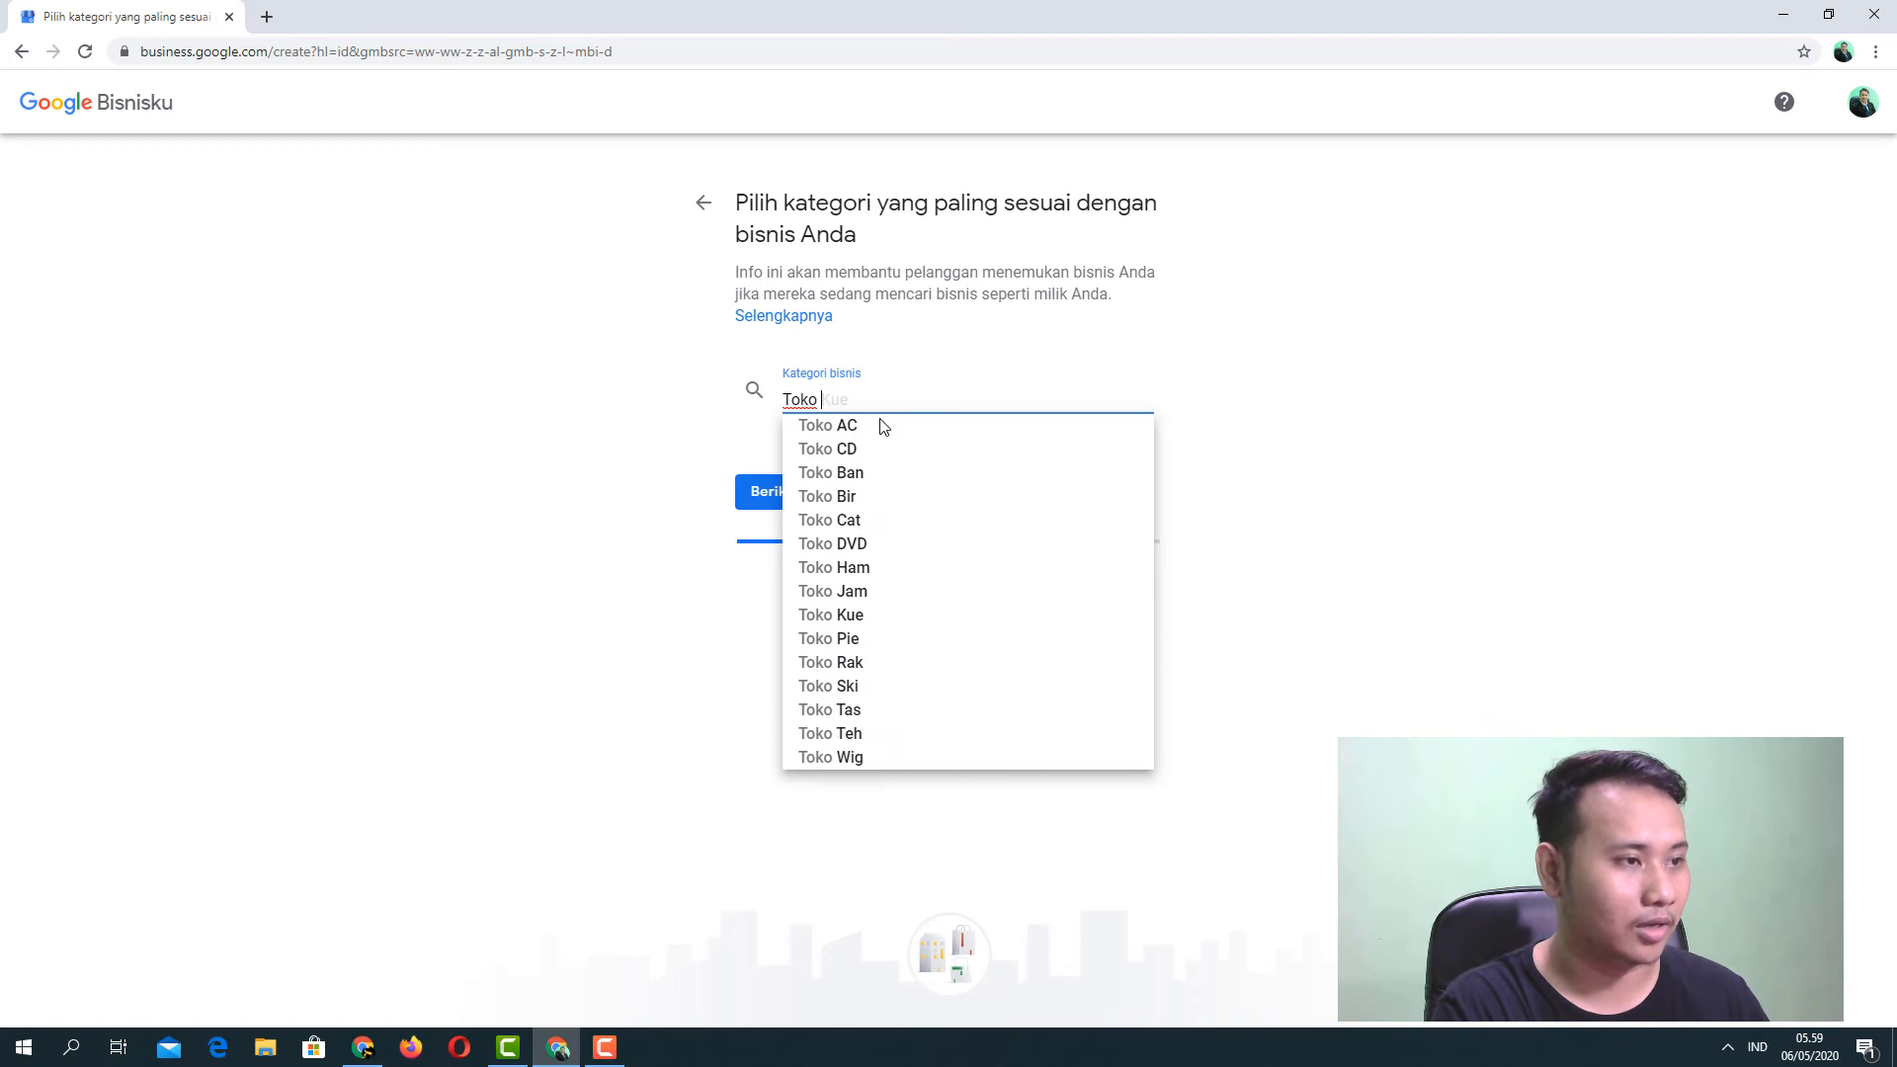
key(BackSpace)
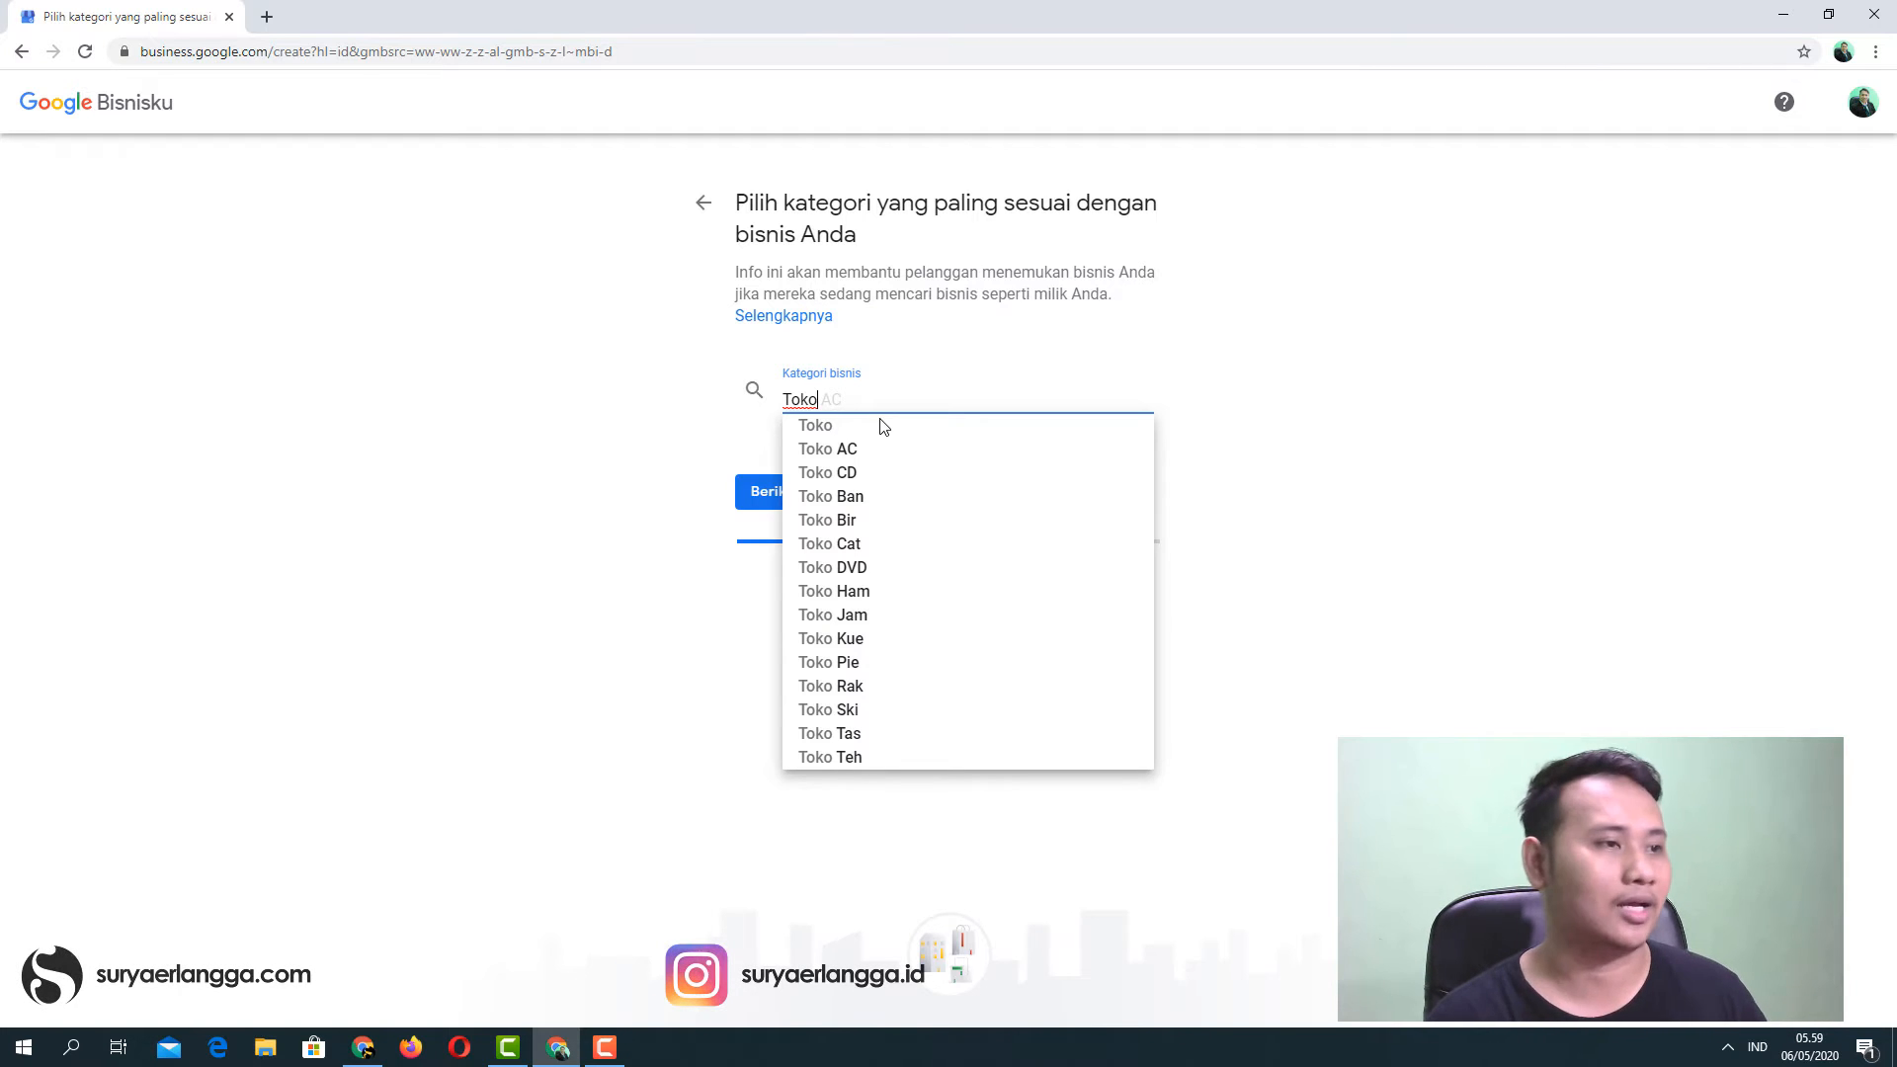
text(Kompu)
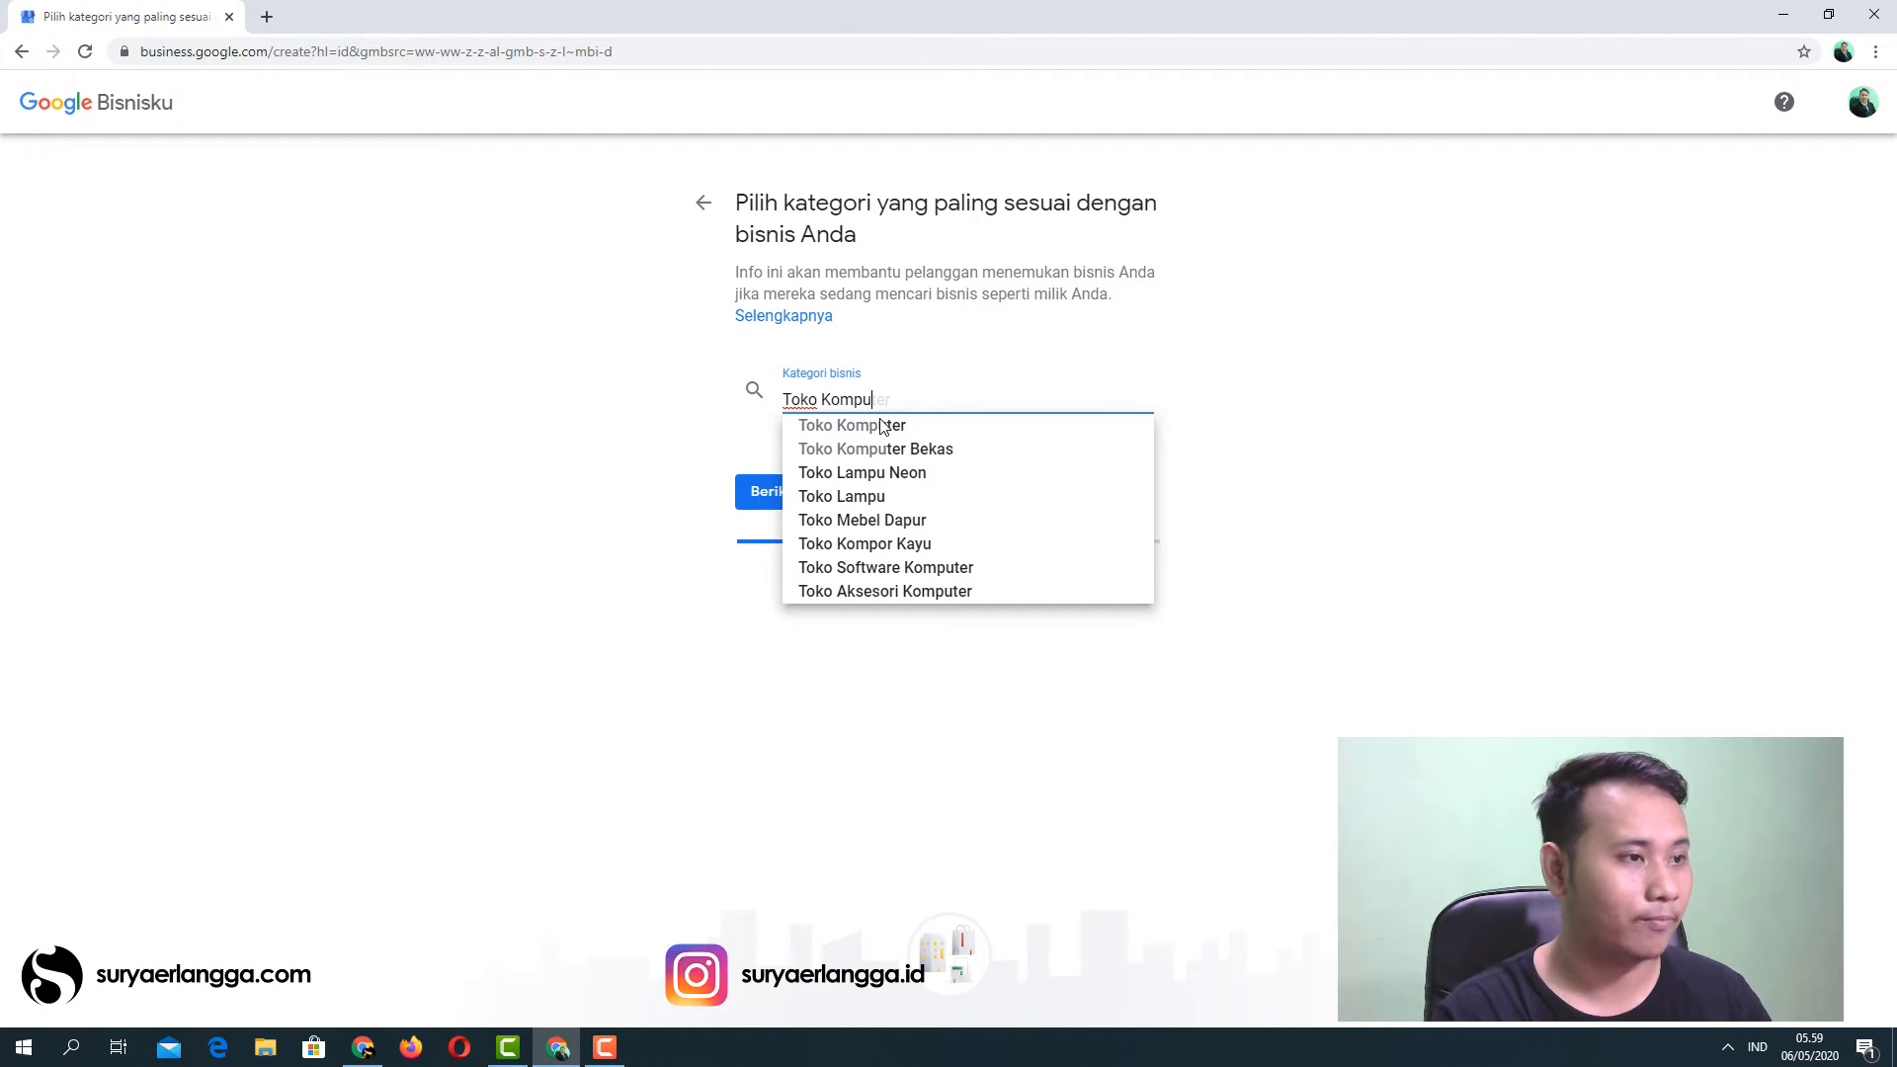
click(889, 449)
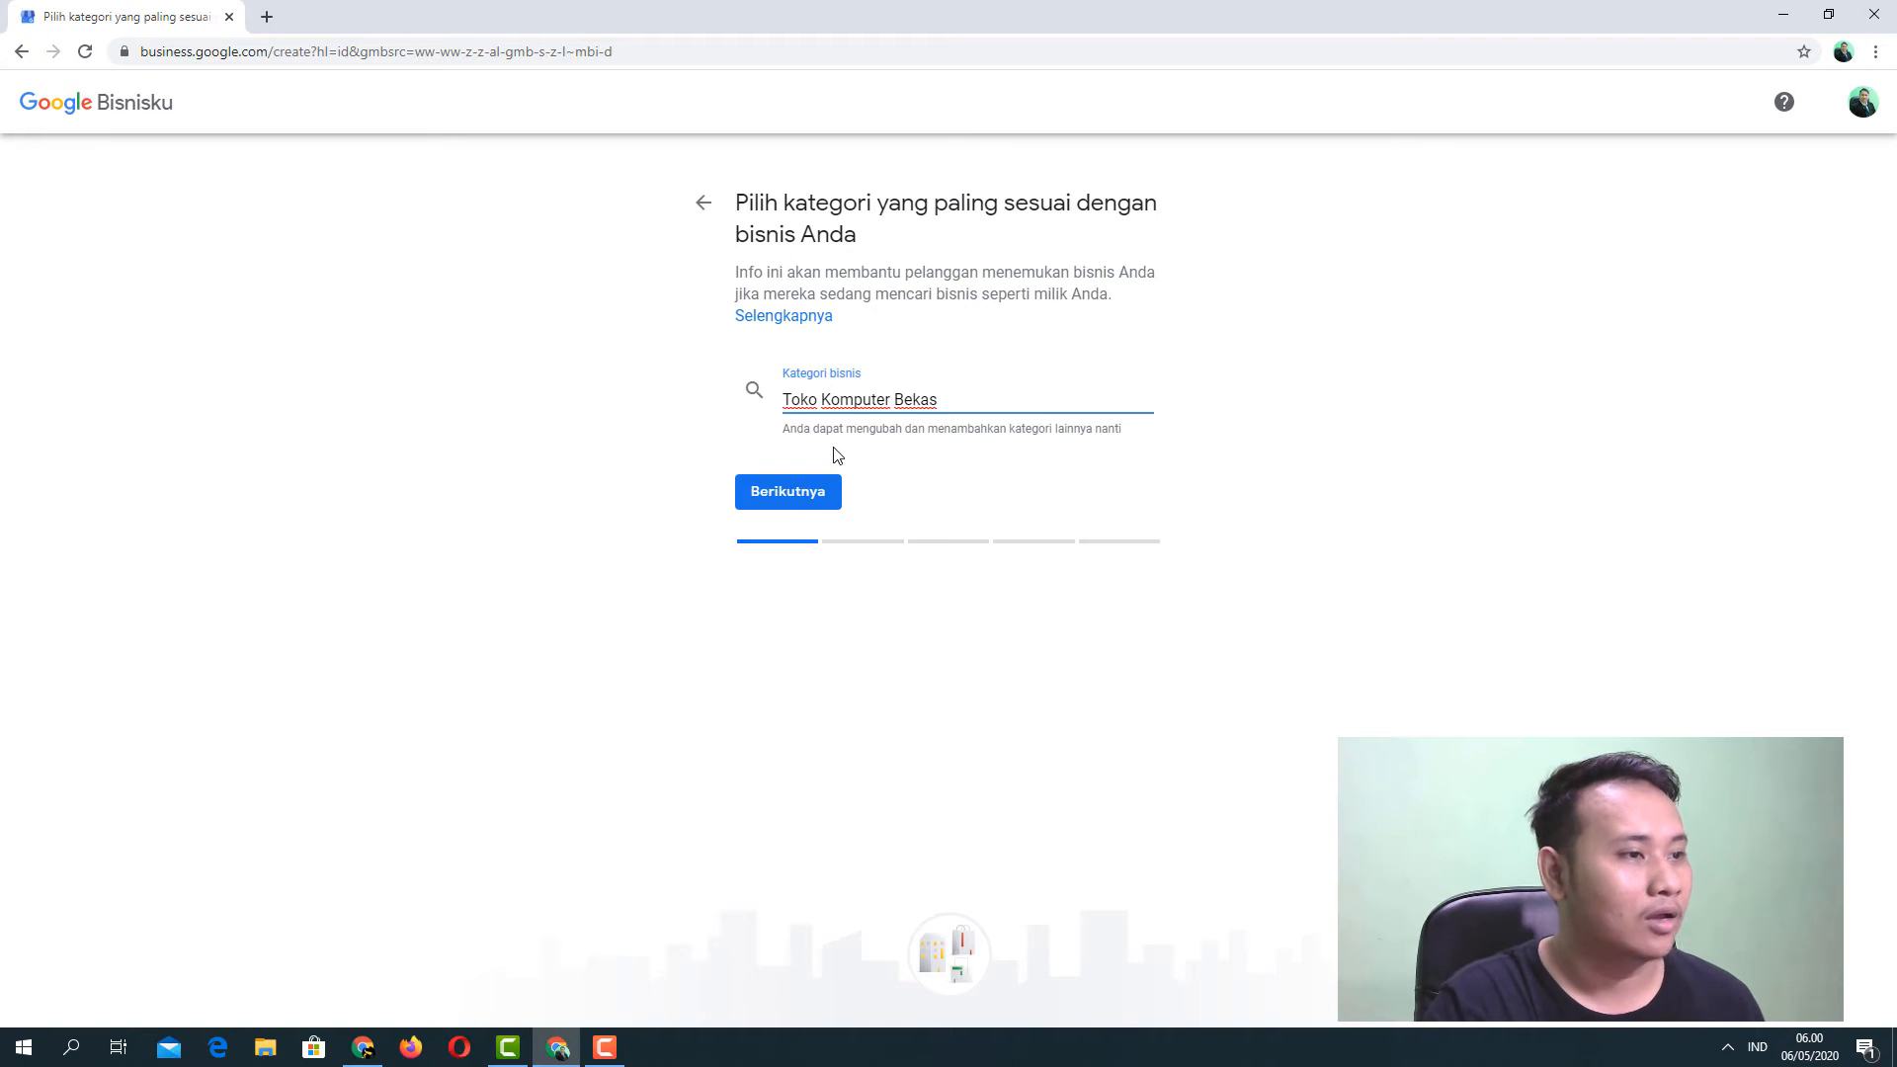
Continue past the category, answer 'Ya' to adding a visitable location, and proceed.
click(796, 509)
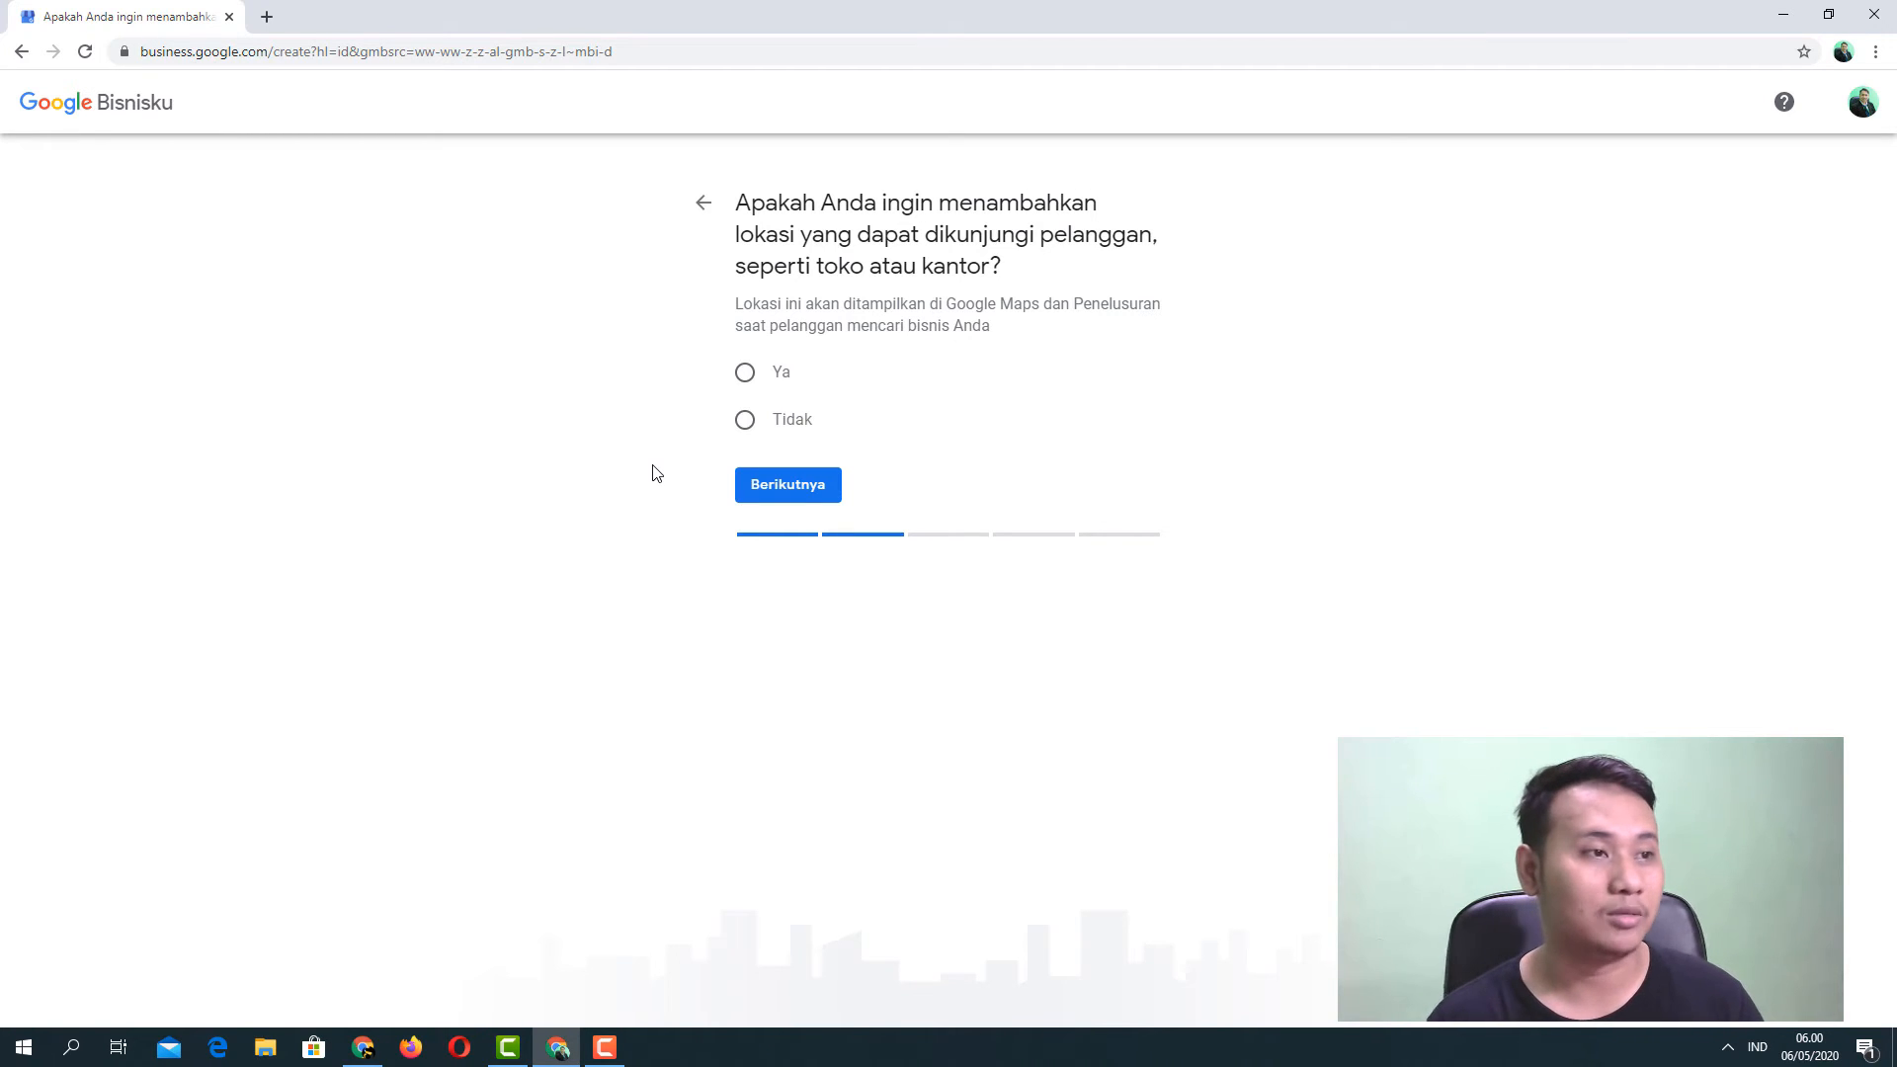
click(745, 375)
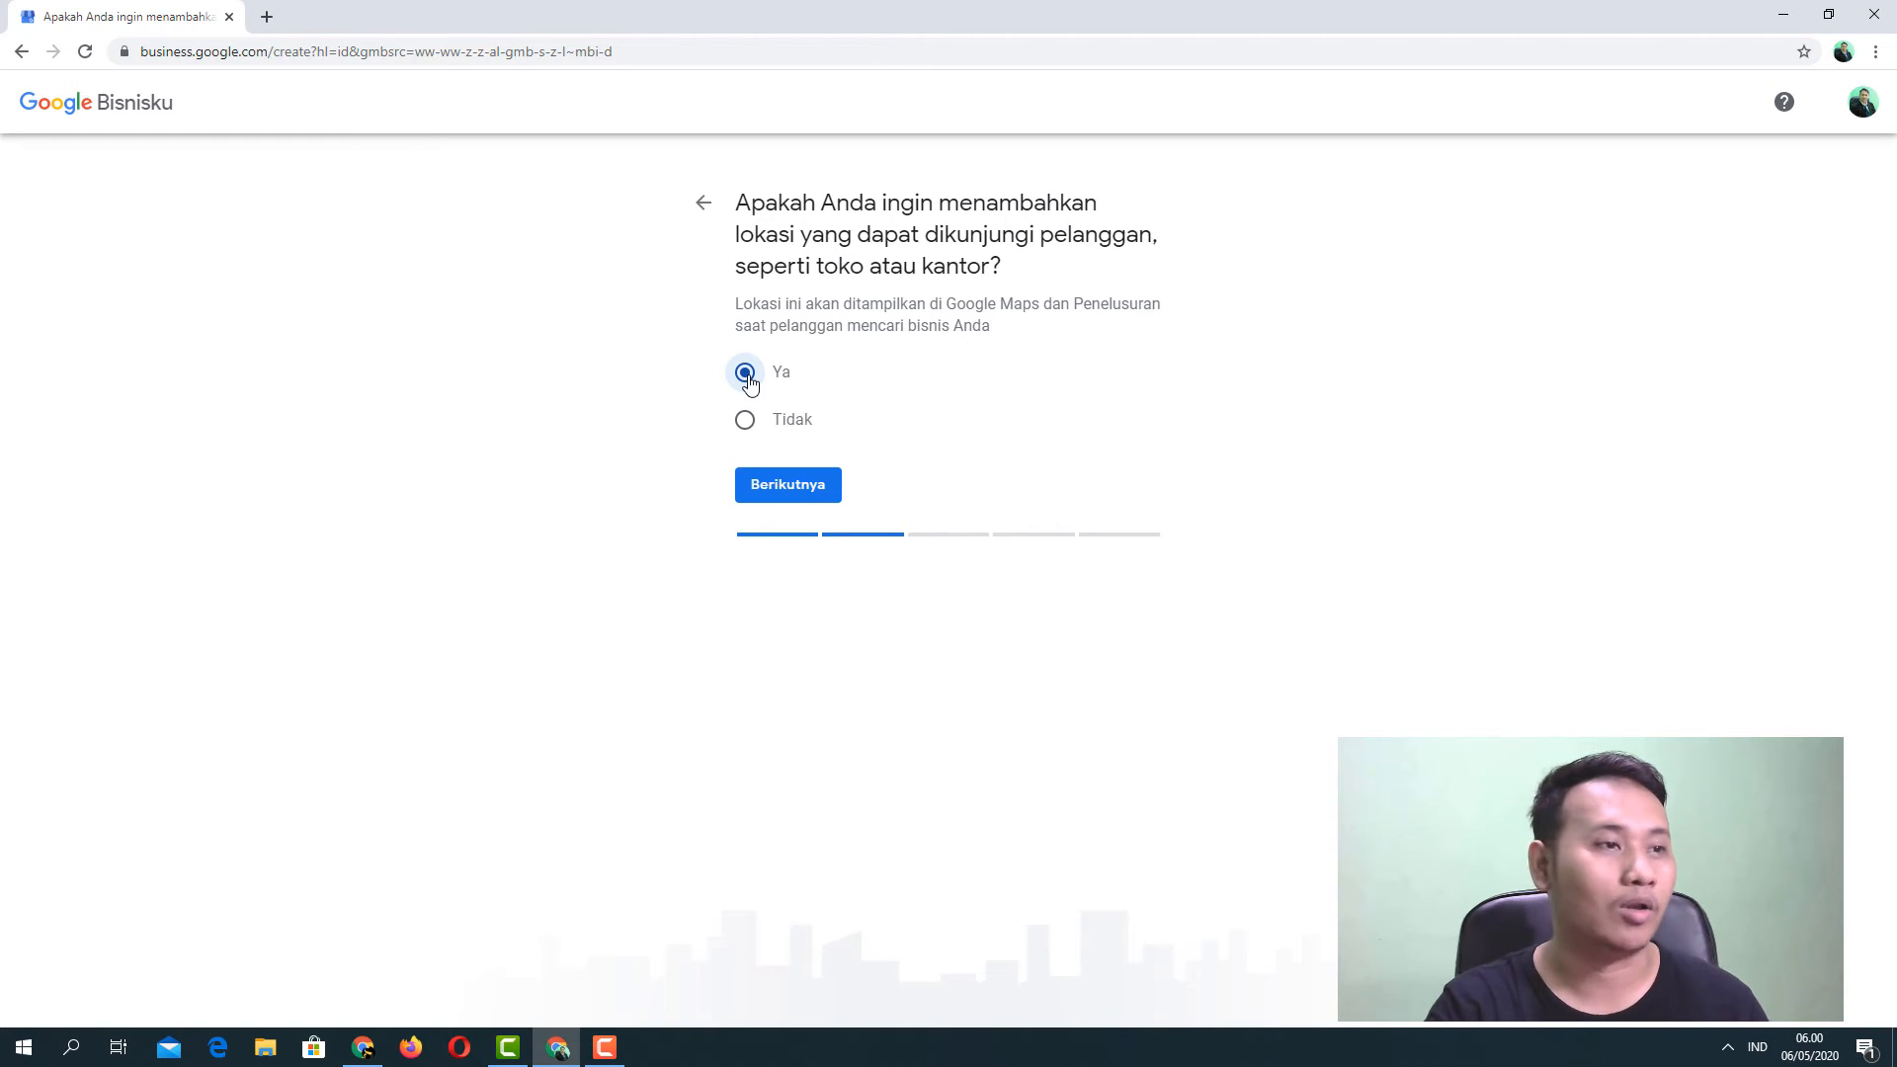
click(785, 486)
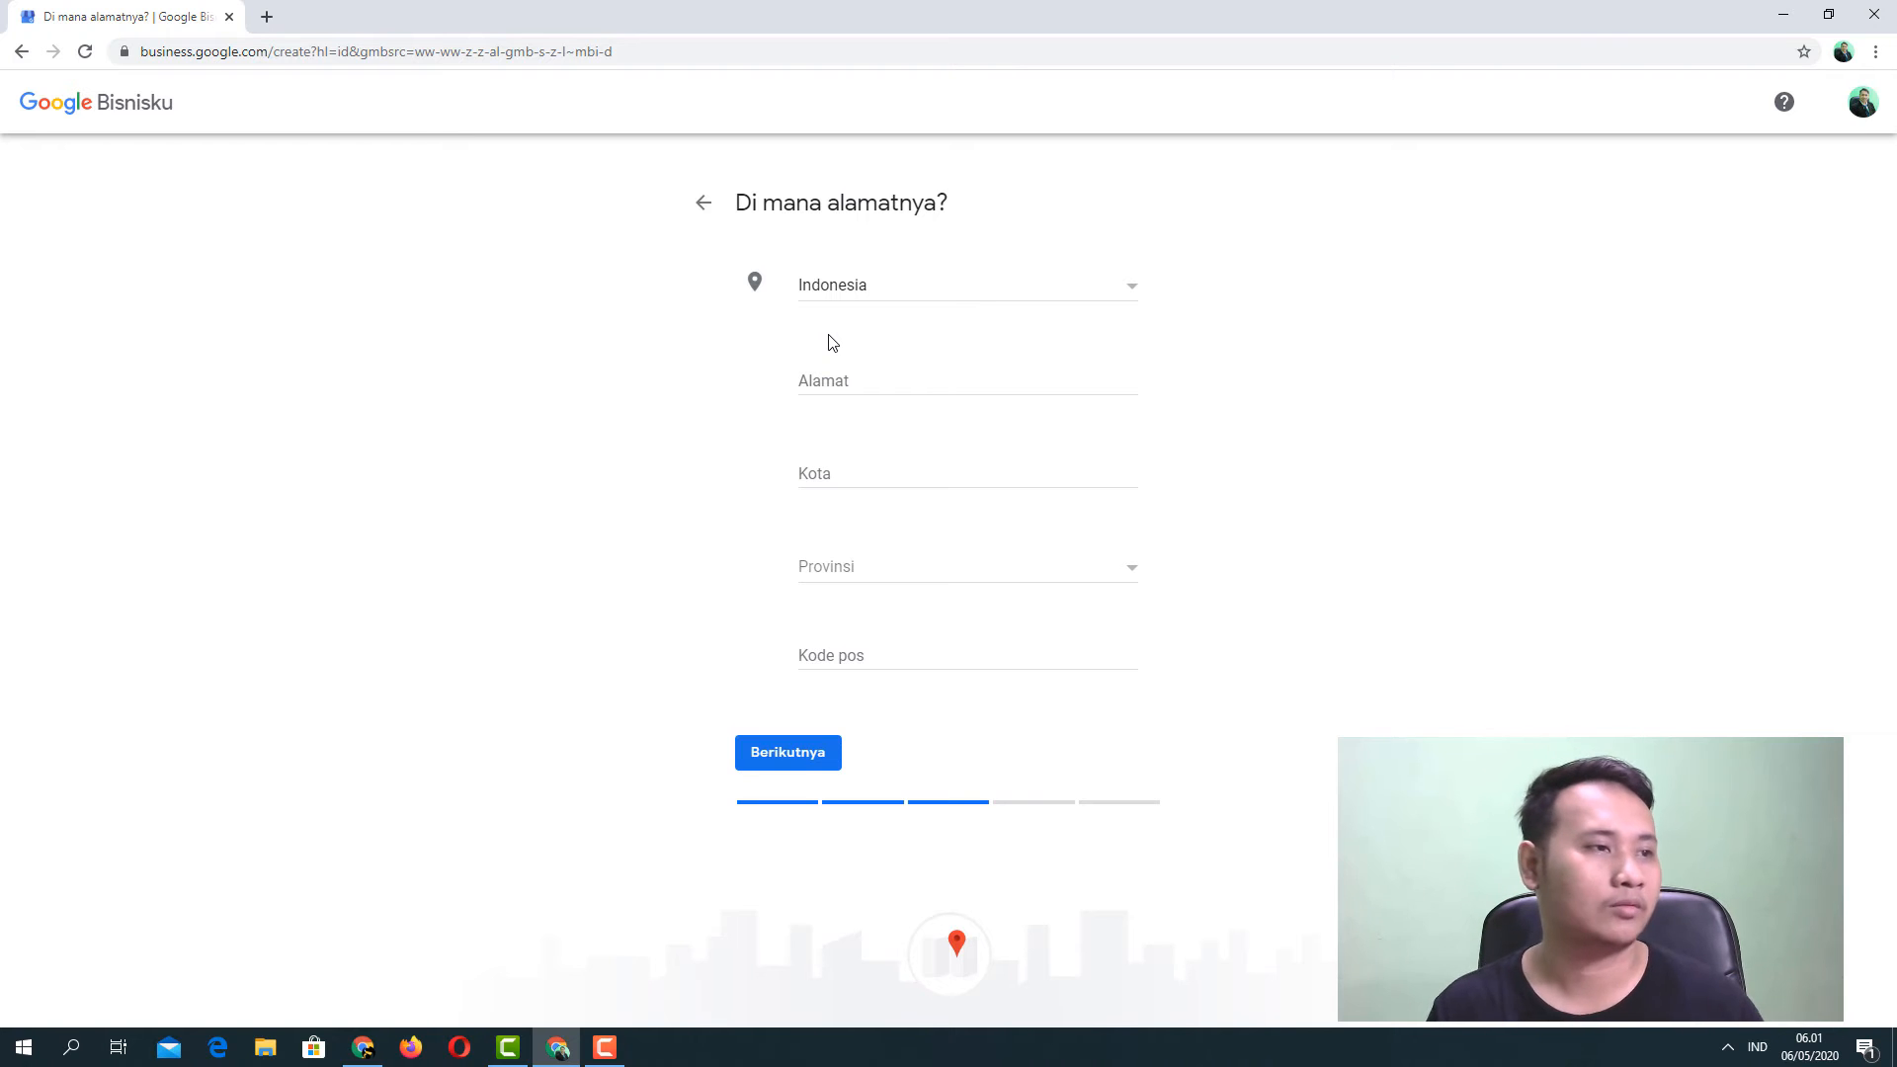
click(824, 386)
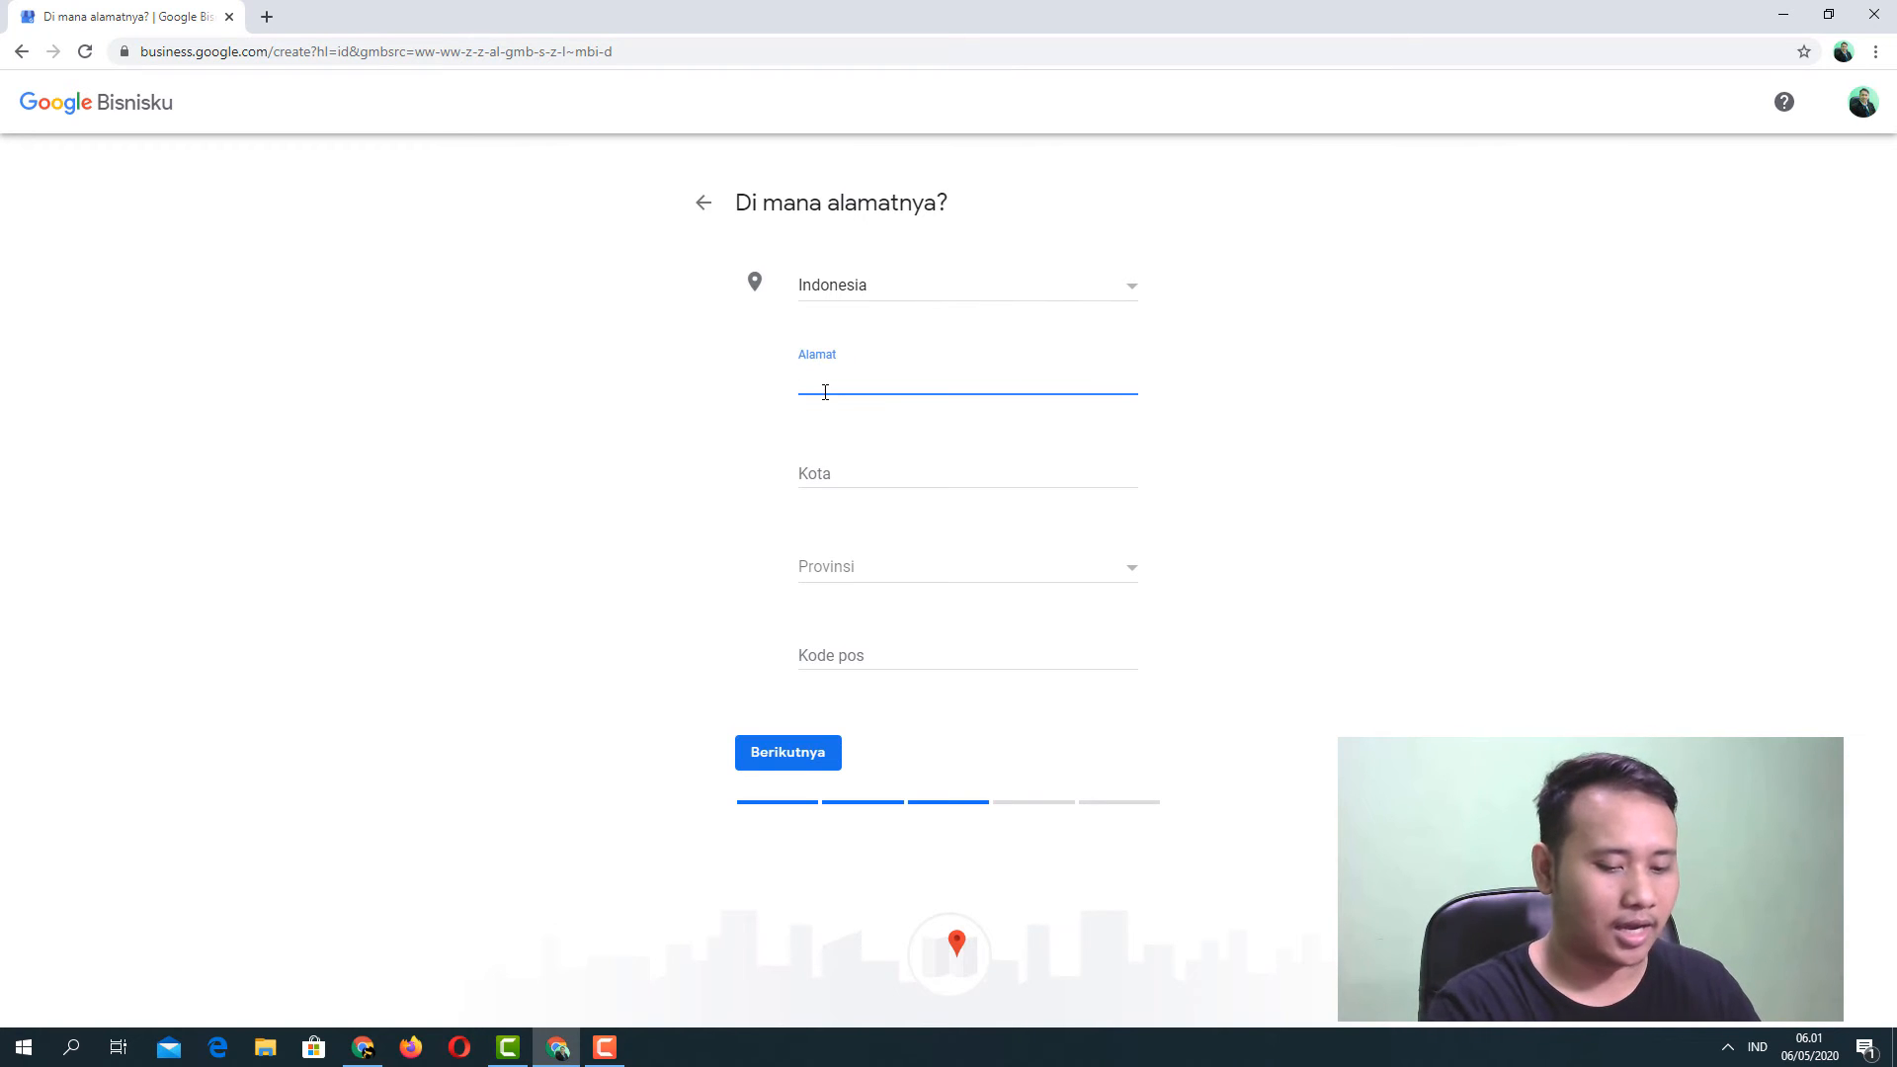
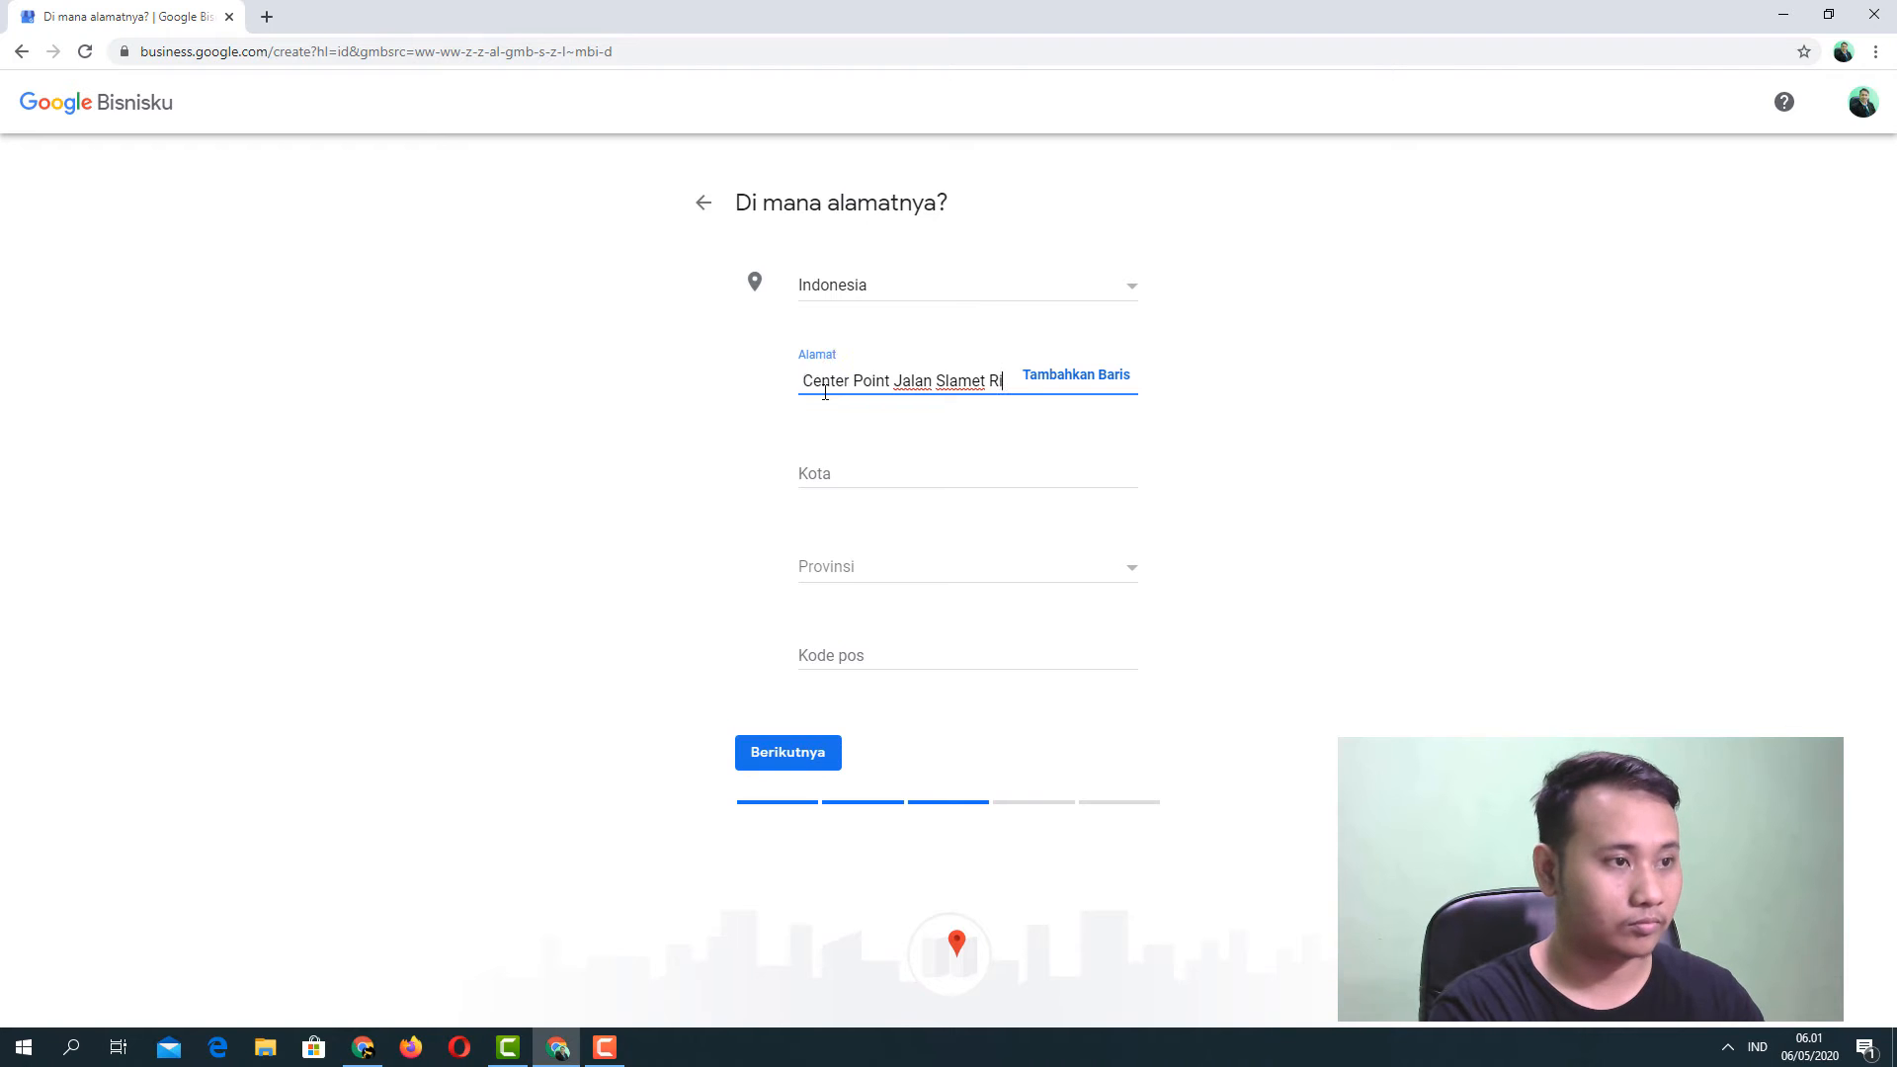
click(873, 494)
click(800, 380)
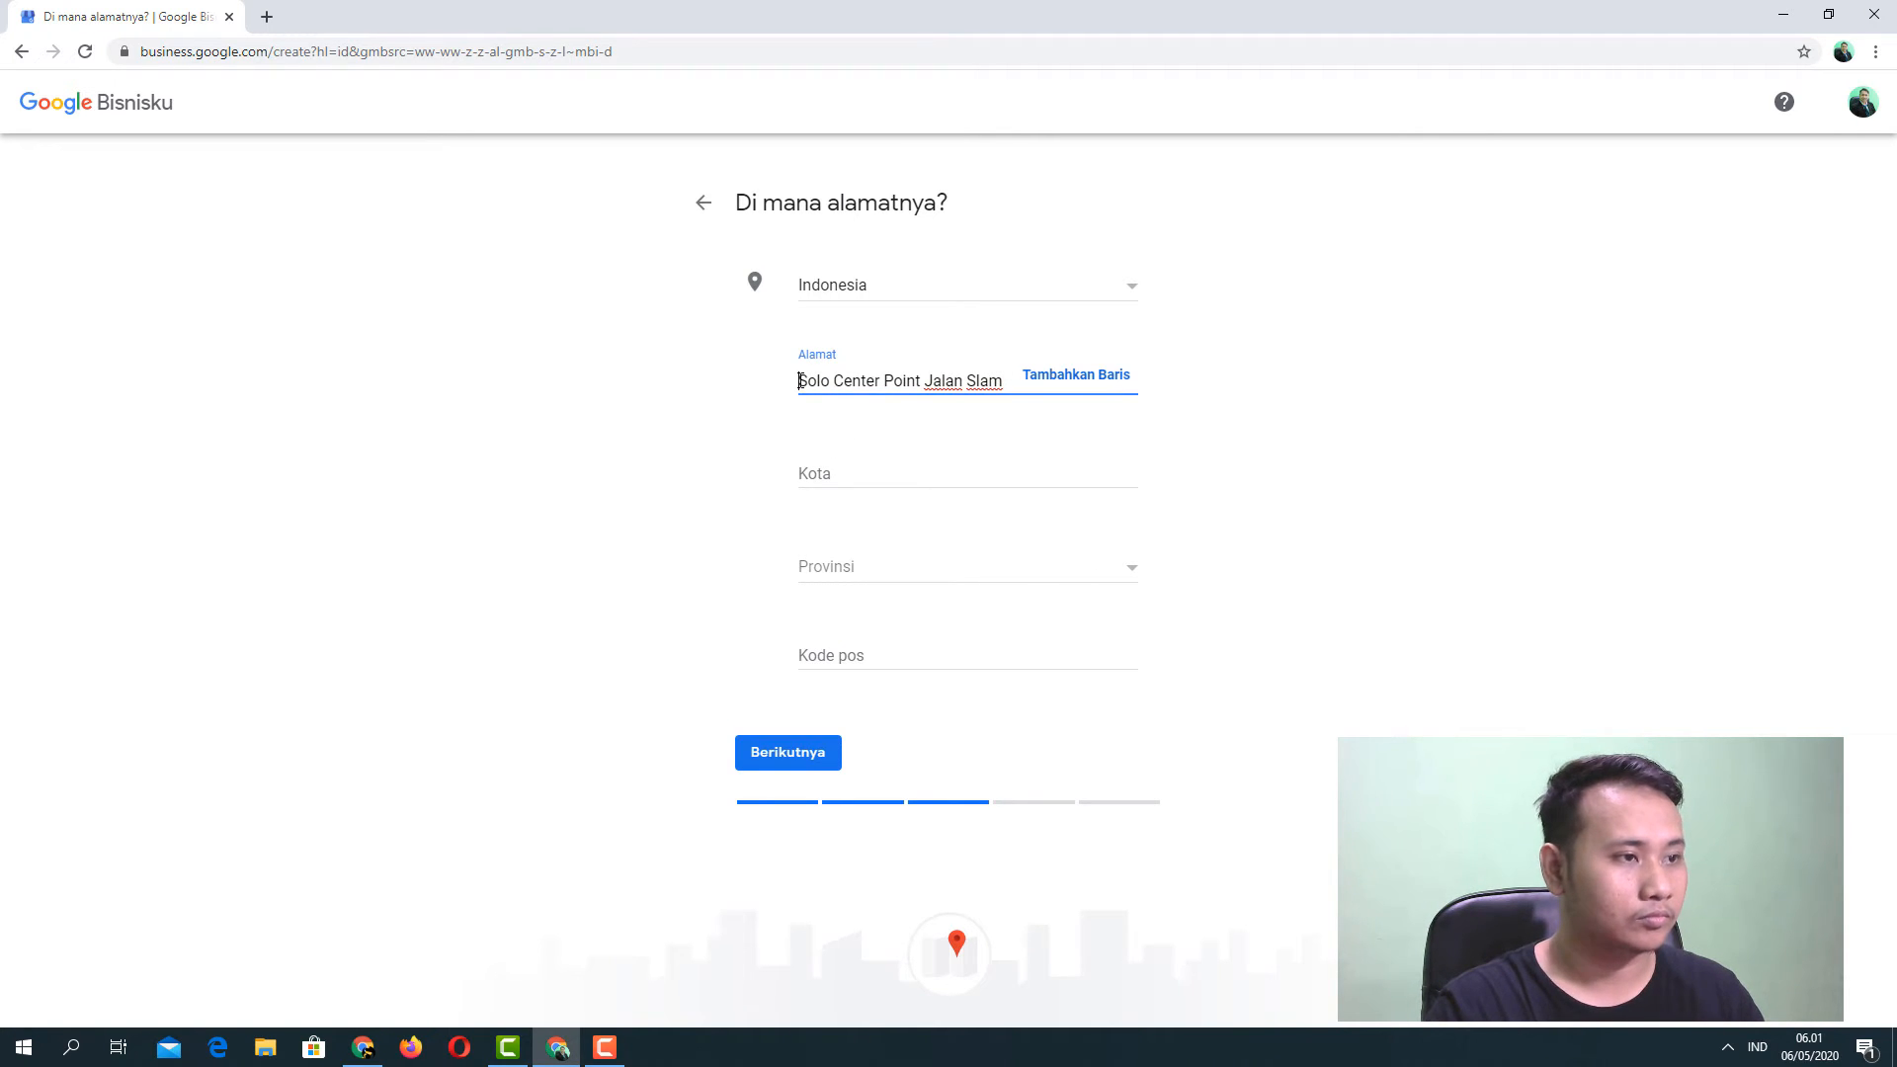
text(Komp)
text(lek Ruko)
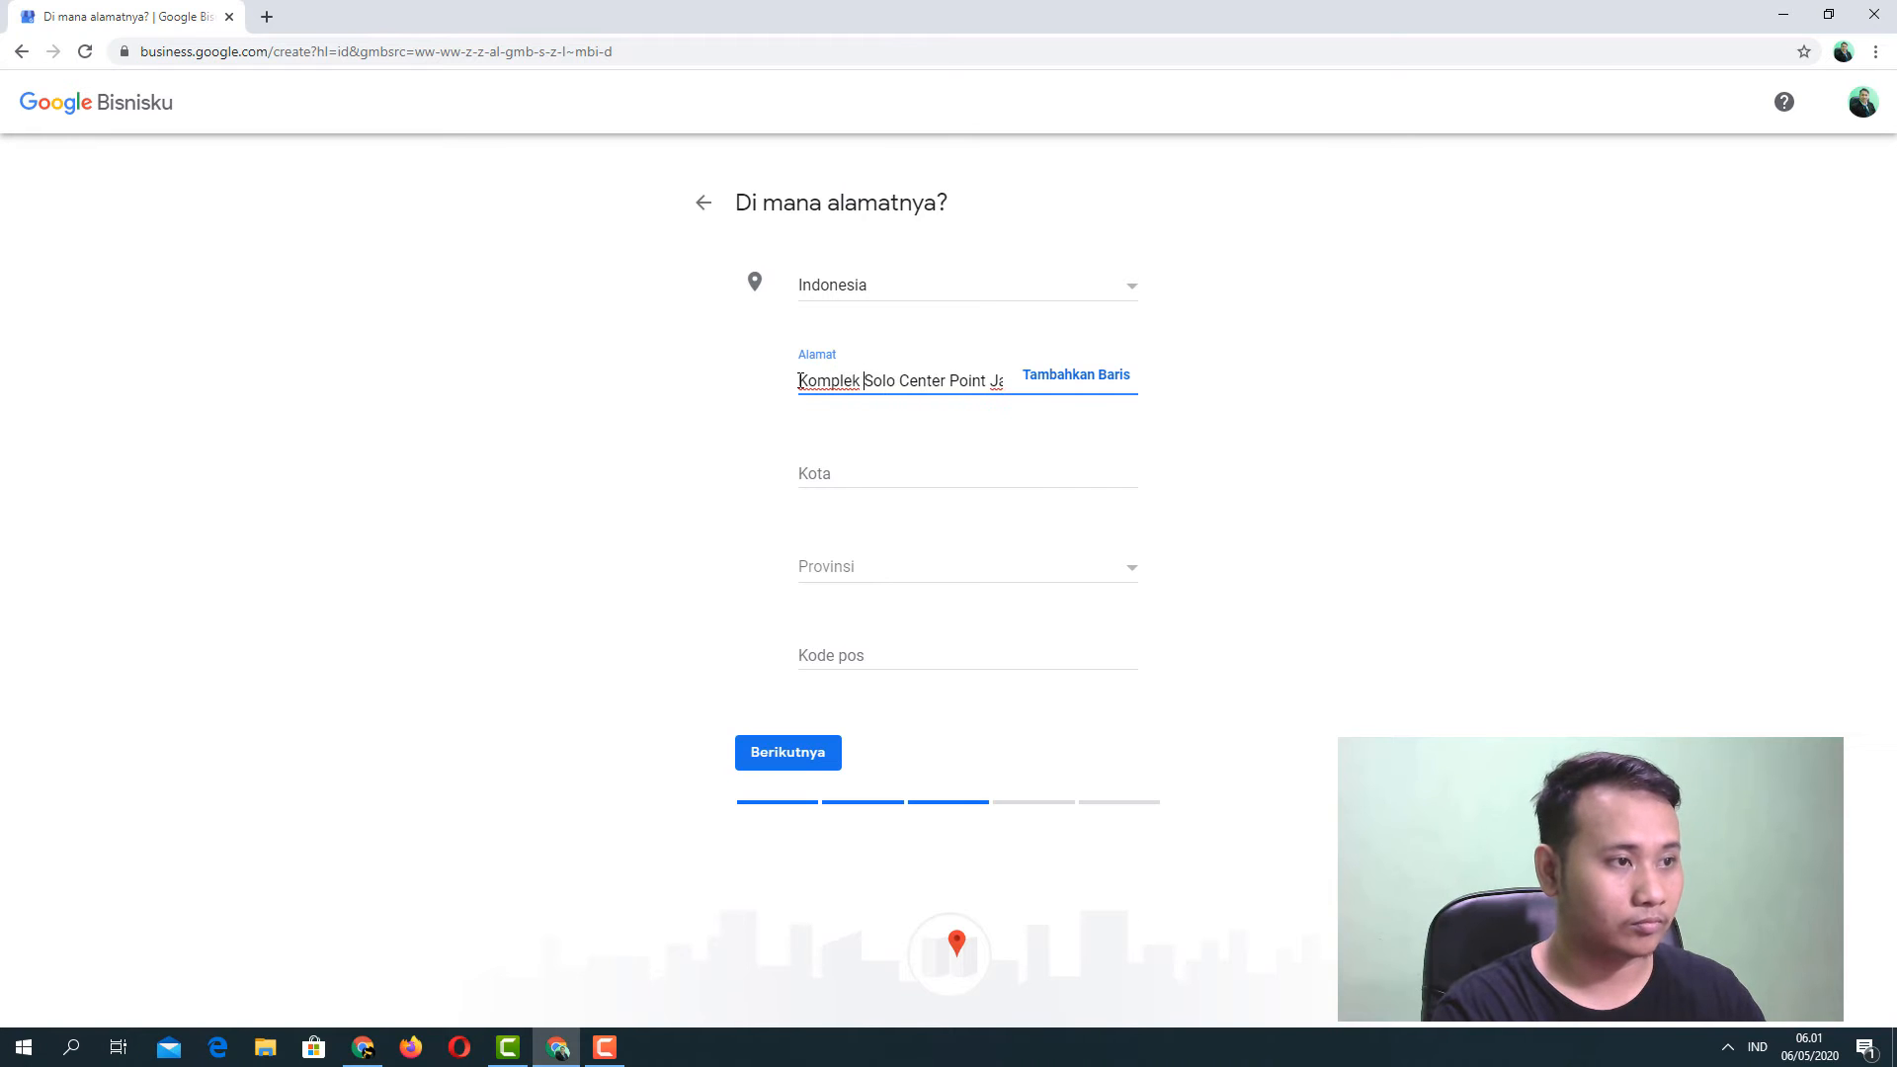
Set city Surakarta, province Jawa Tengah and postal code 57147, then submit the address.
click(853, 471)
text(Surakarta)
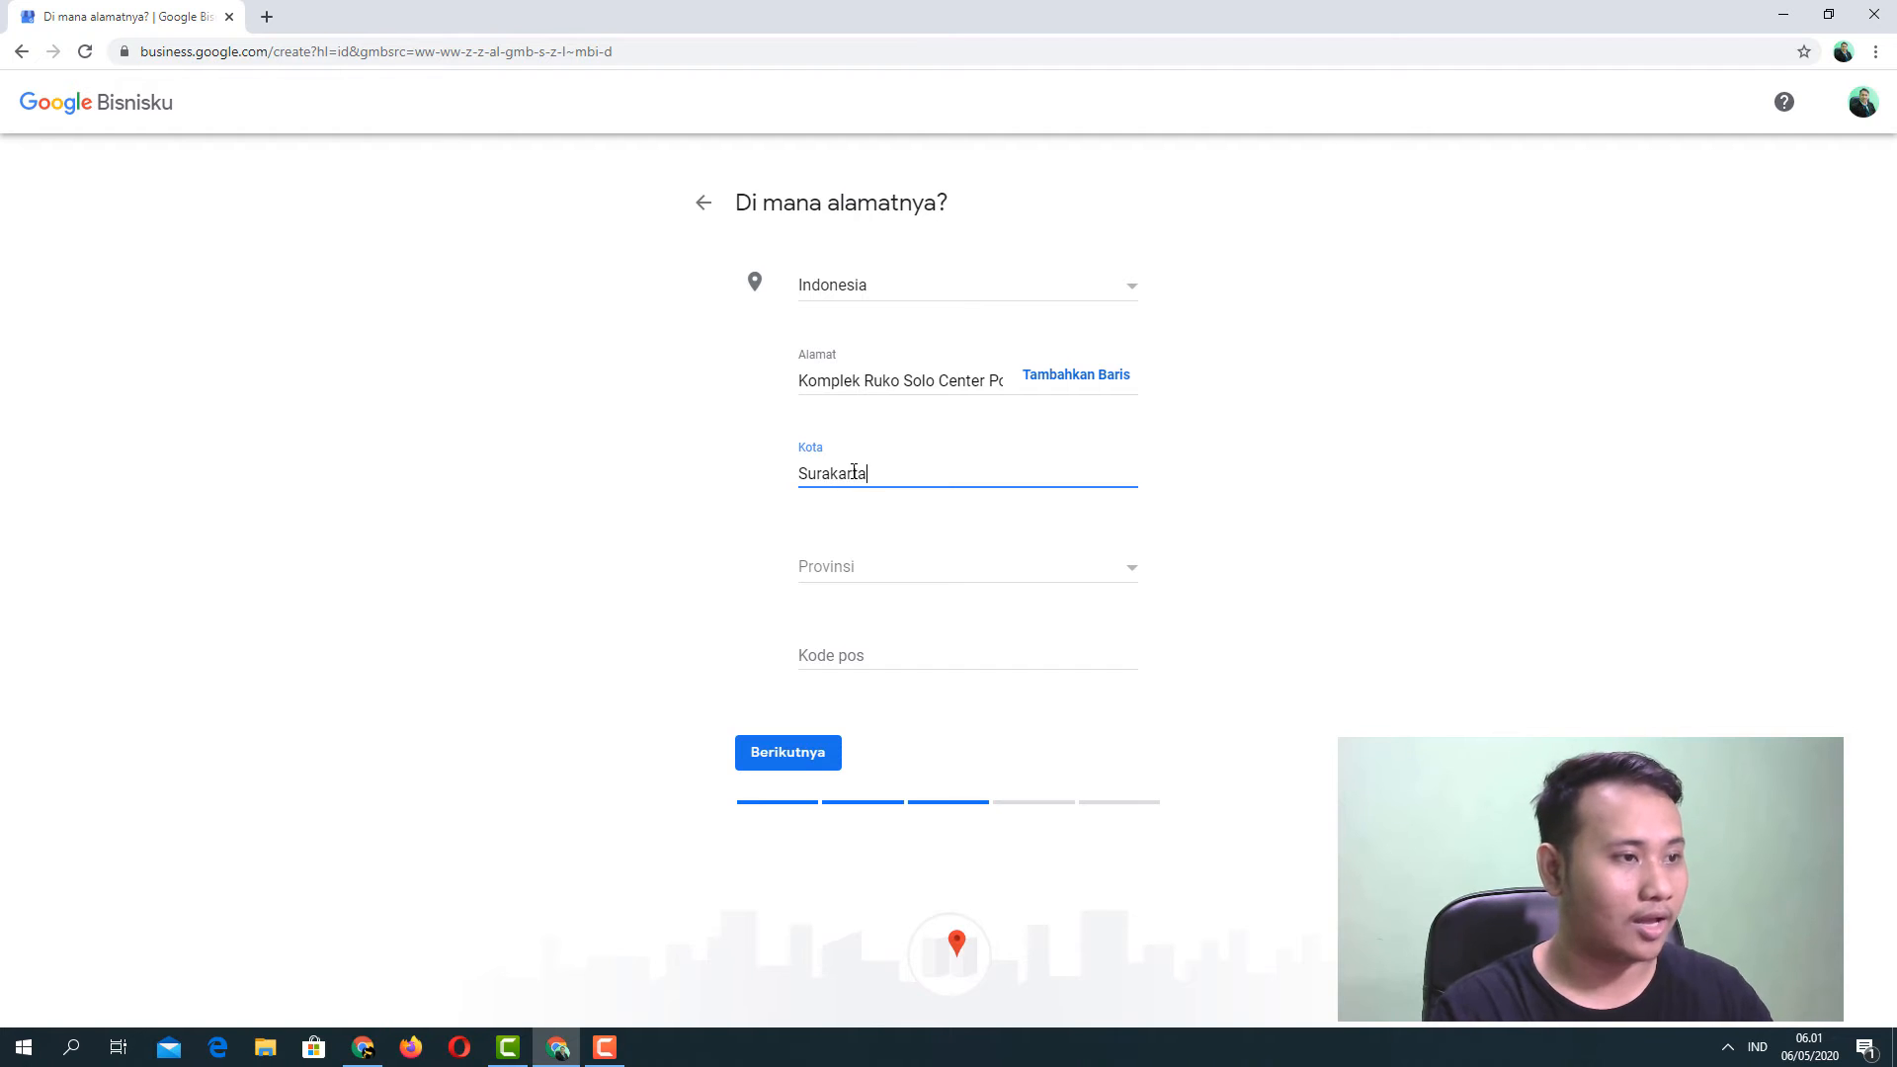
click(856, 567)
scroll(865, 633, down, 2)
scroll(869, 651, down, 2)
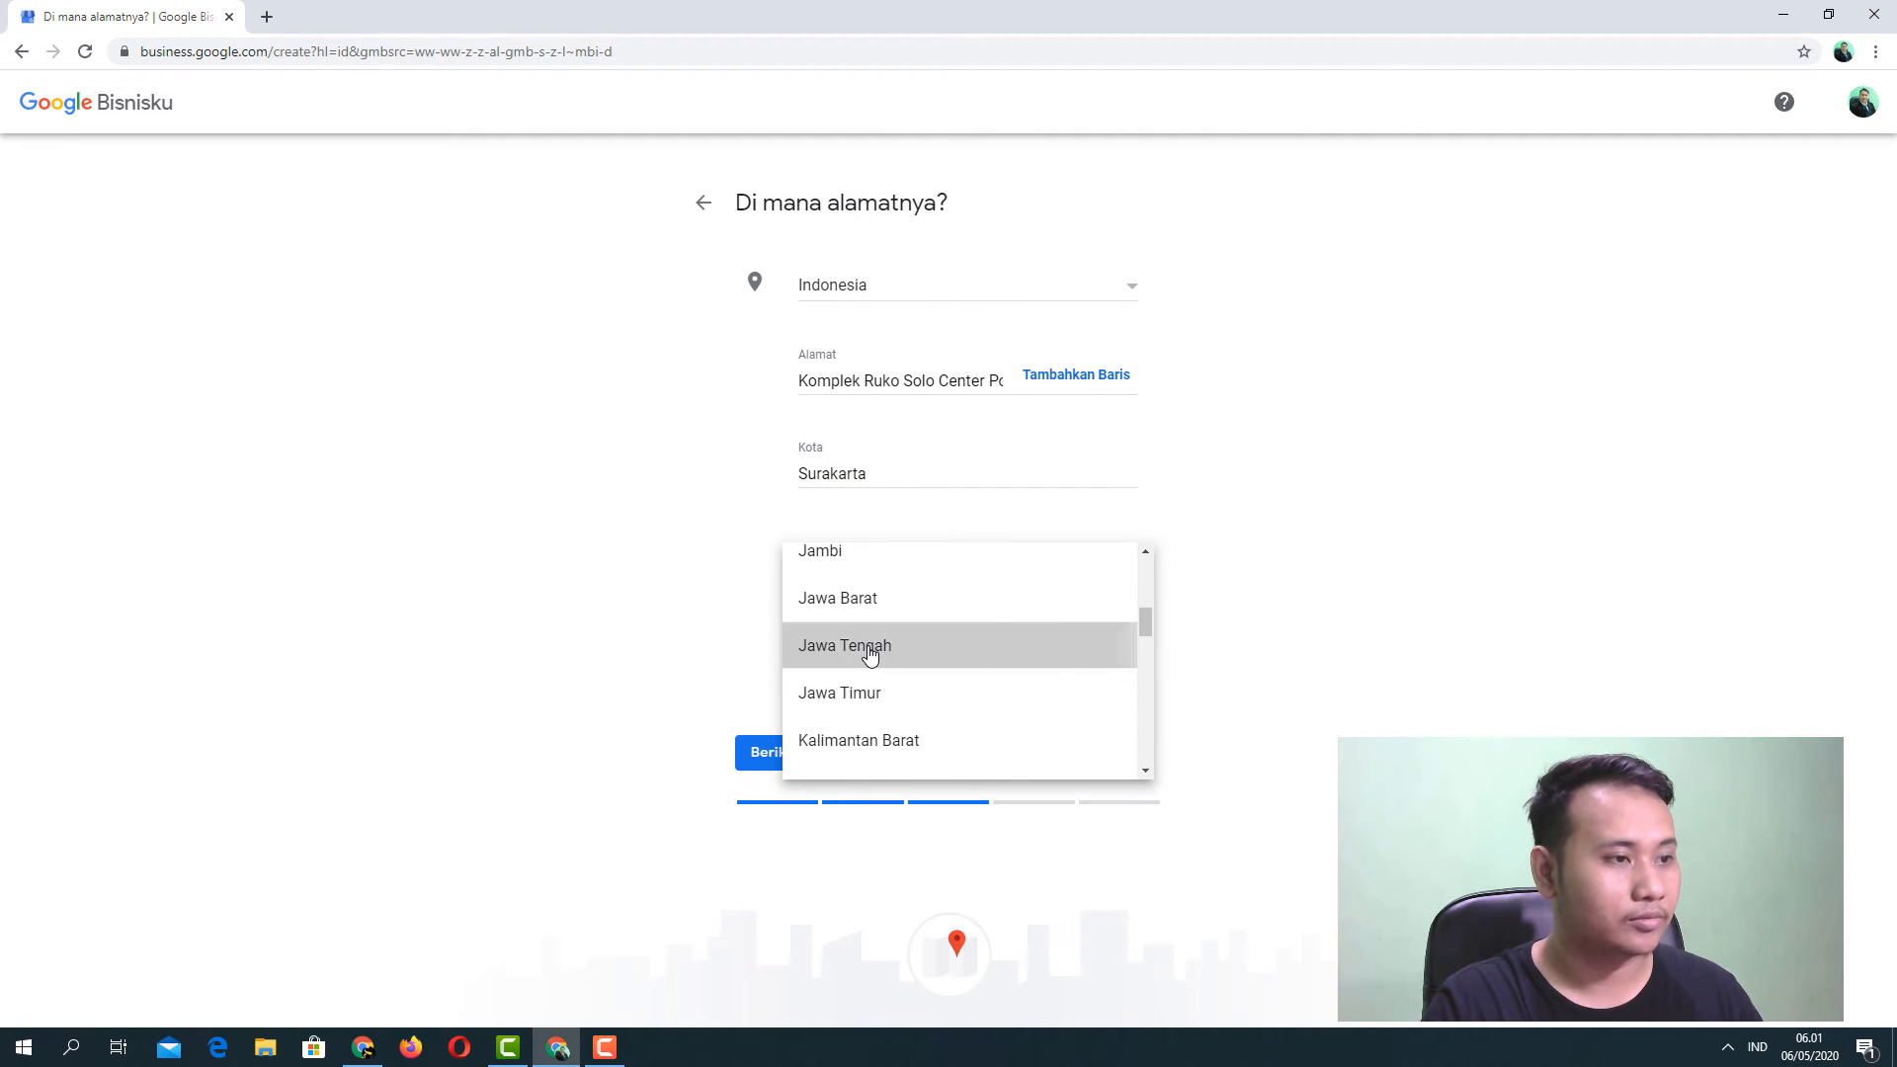
click(867, 647)
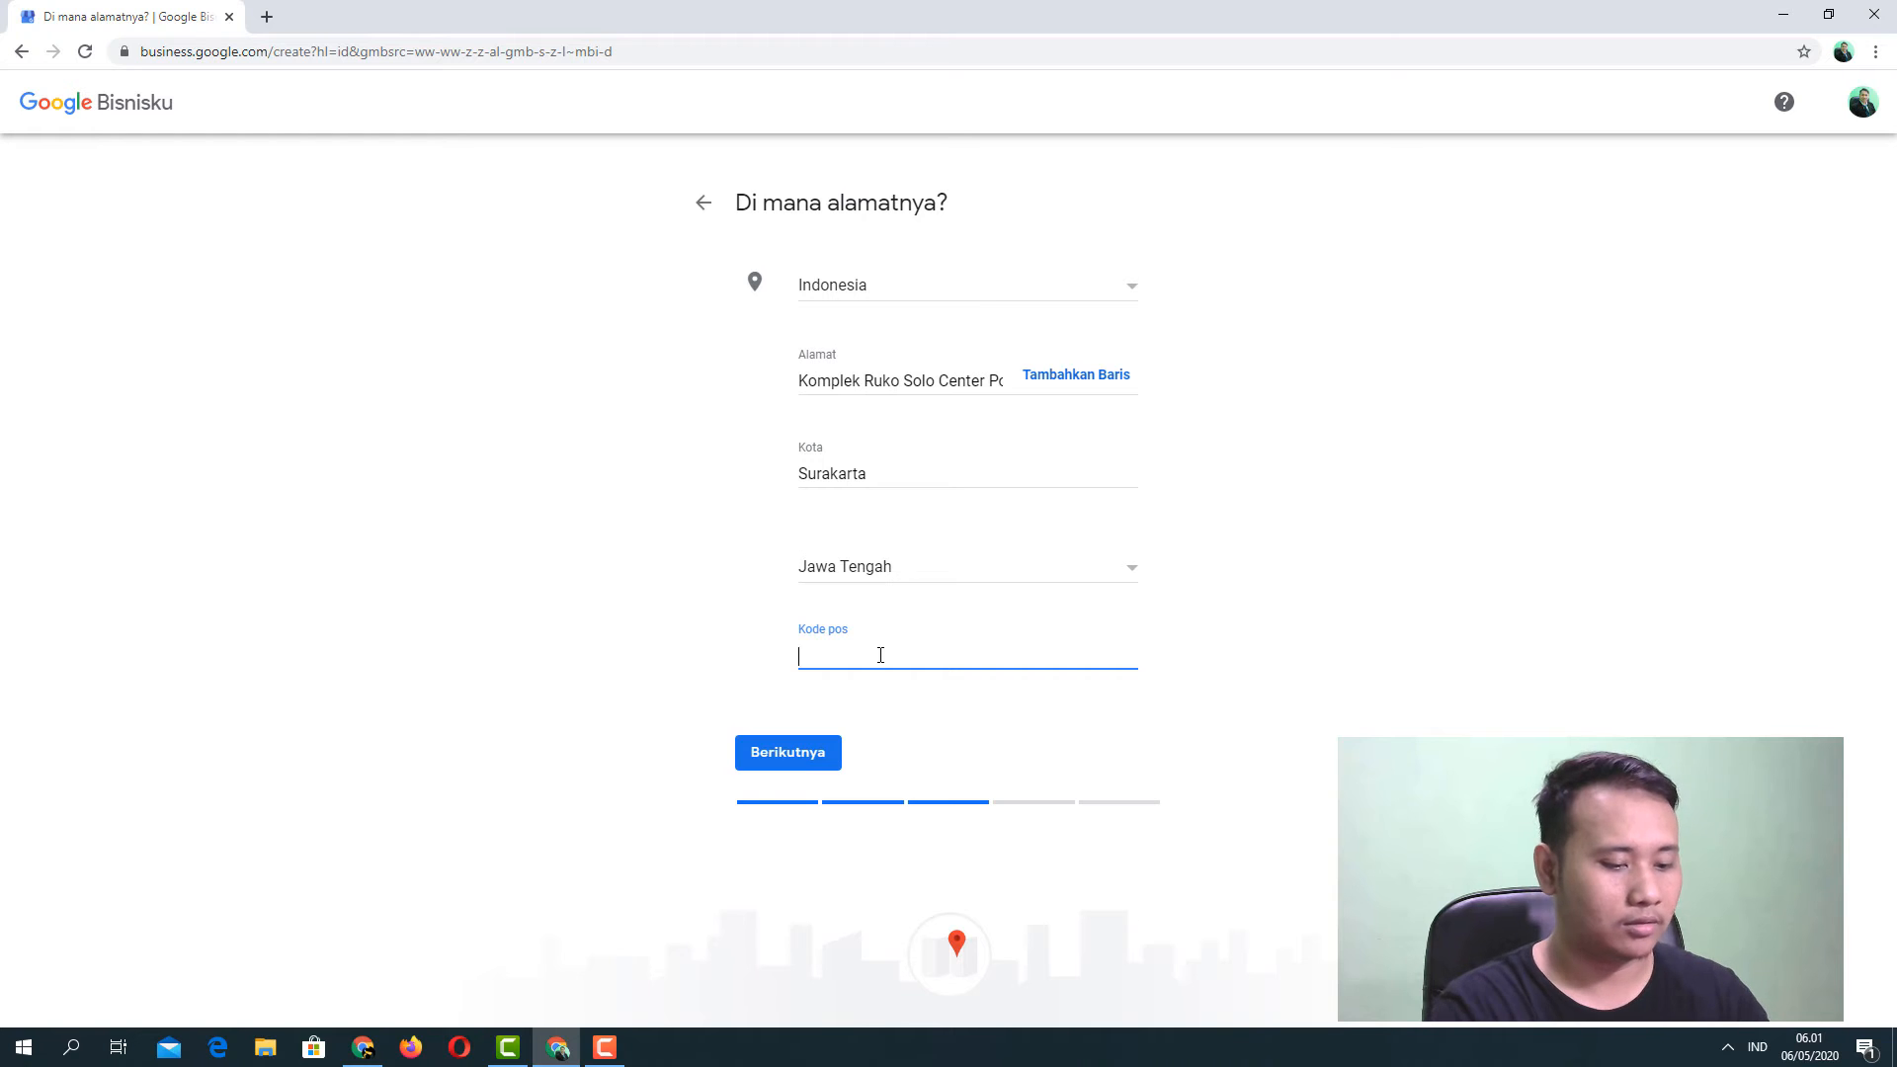
text(47157)
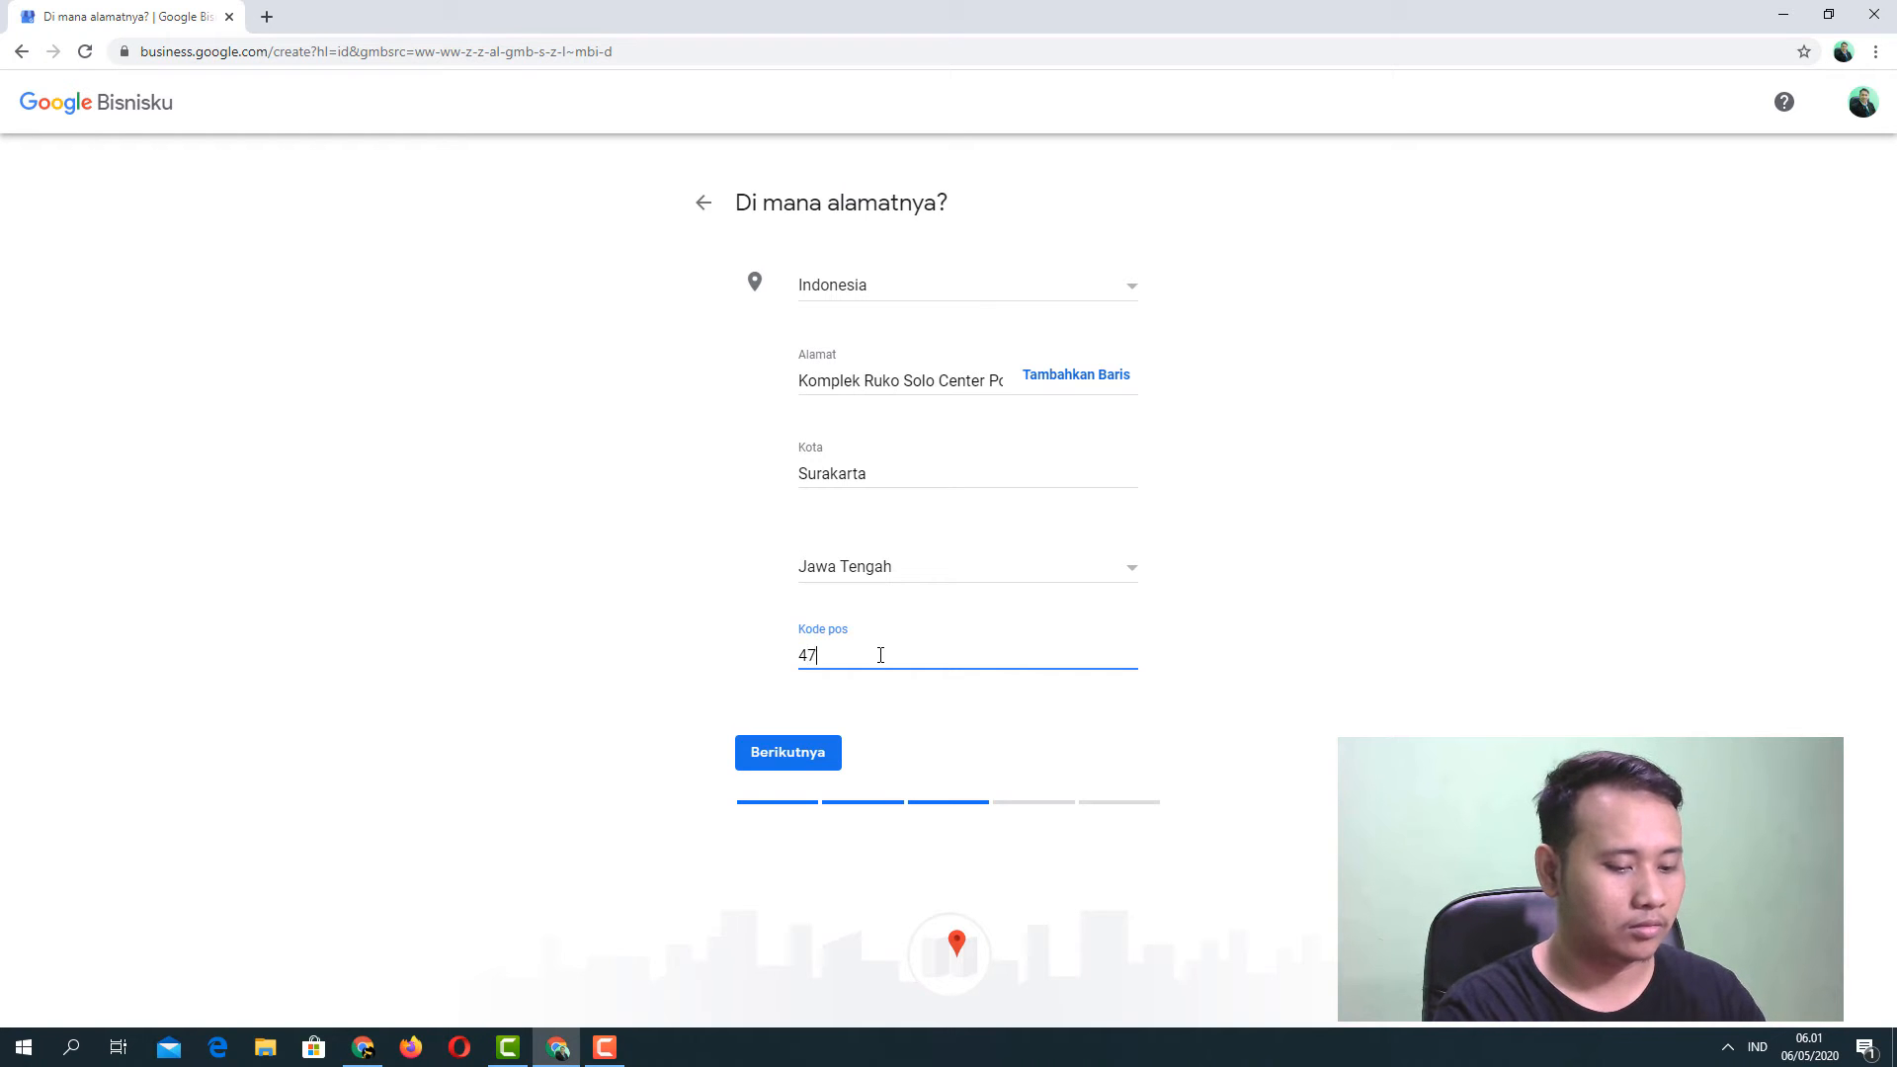
key(BackSpace)
key(BackSpace)
key(BackSpace)
key(BackSpace)
key(BackSpace)
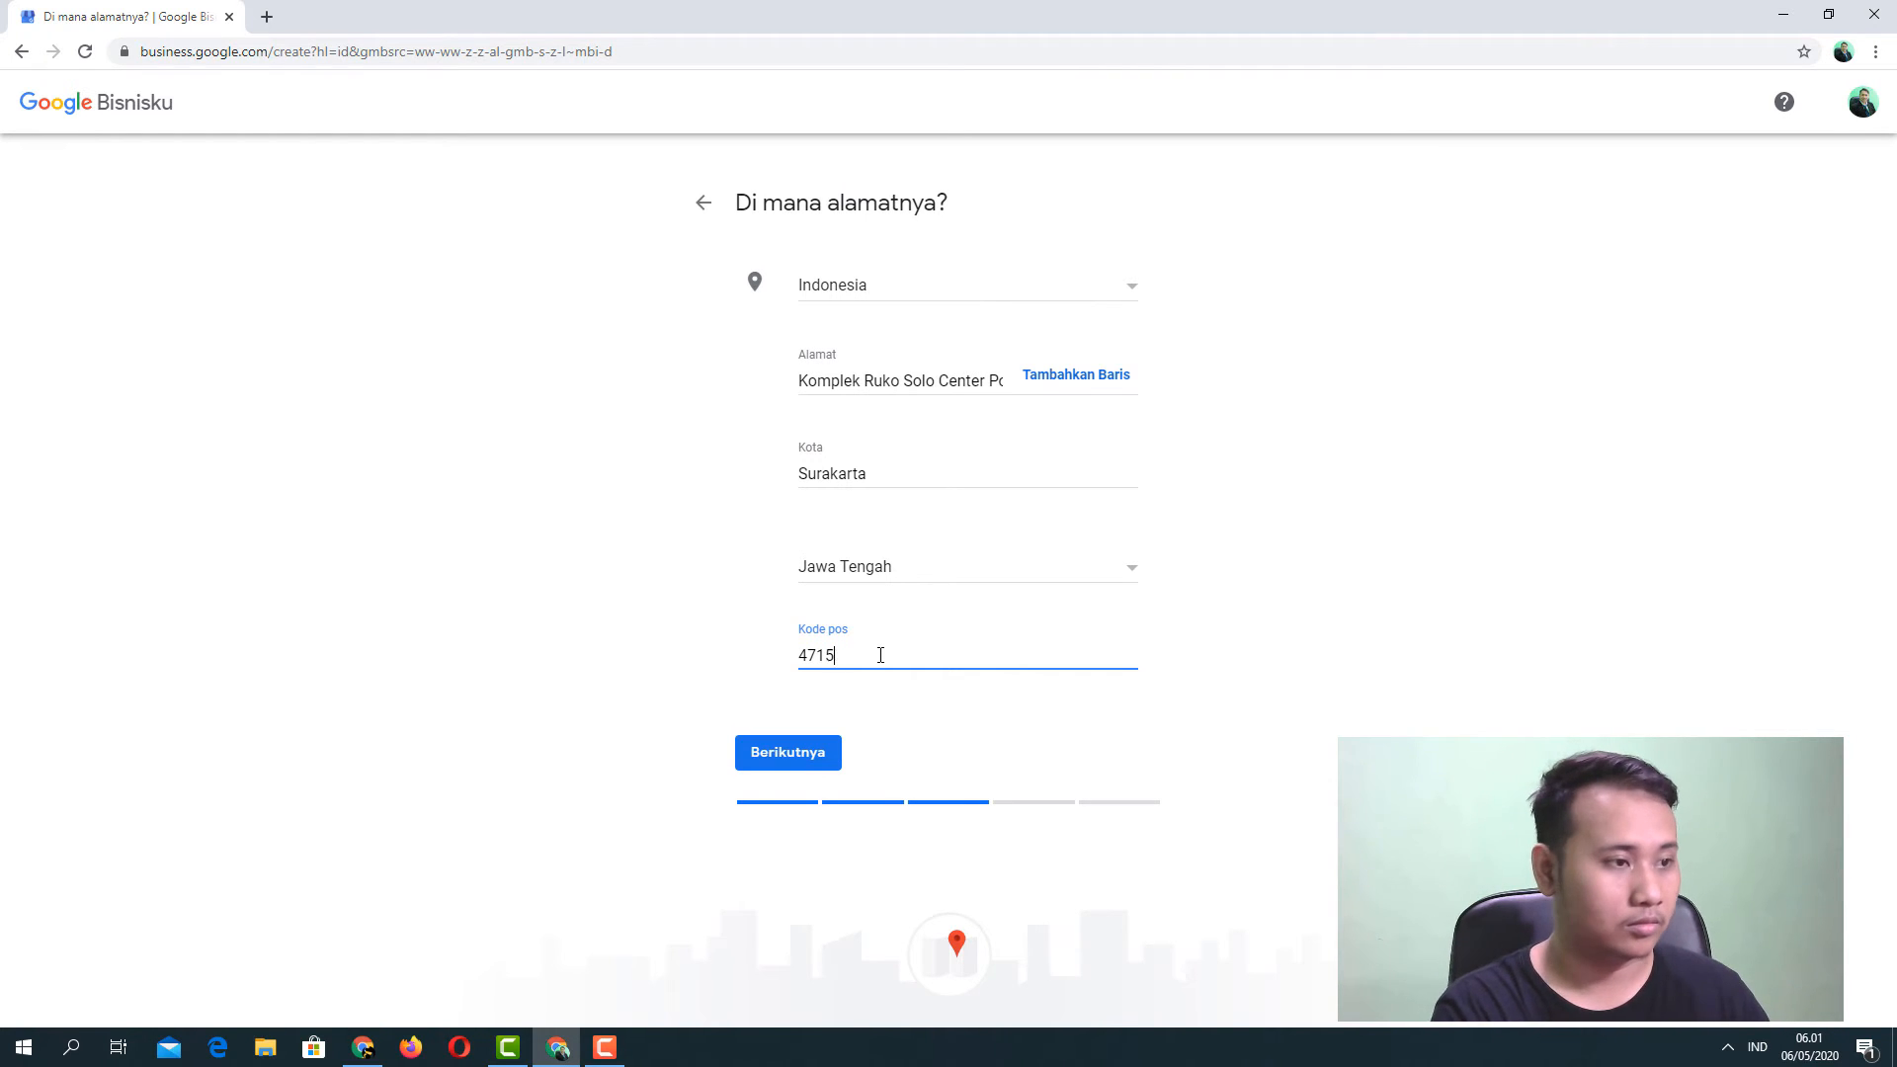
text(57147)
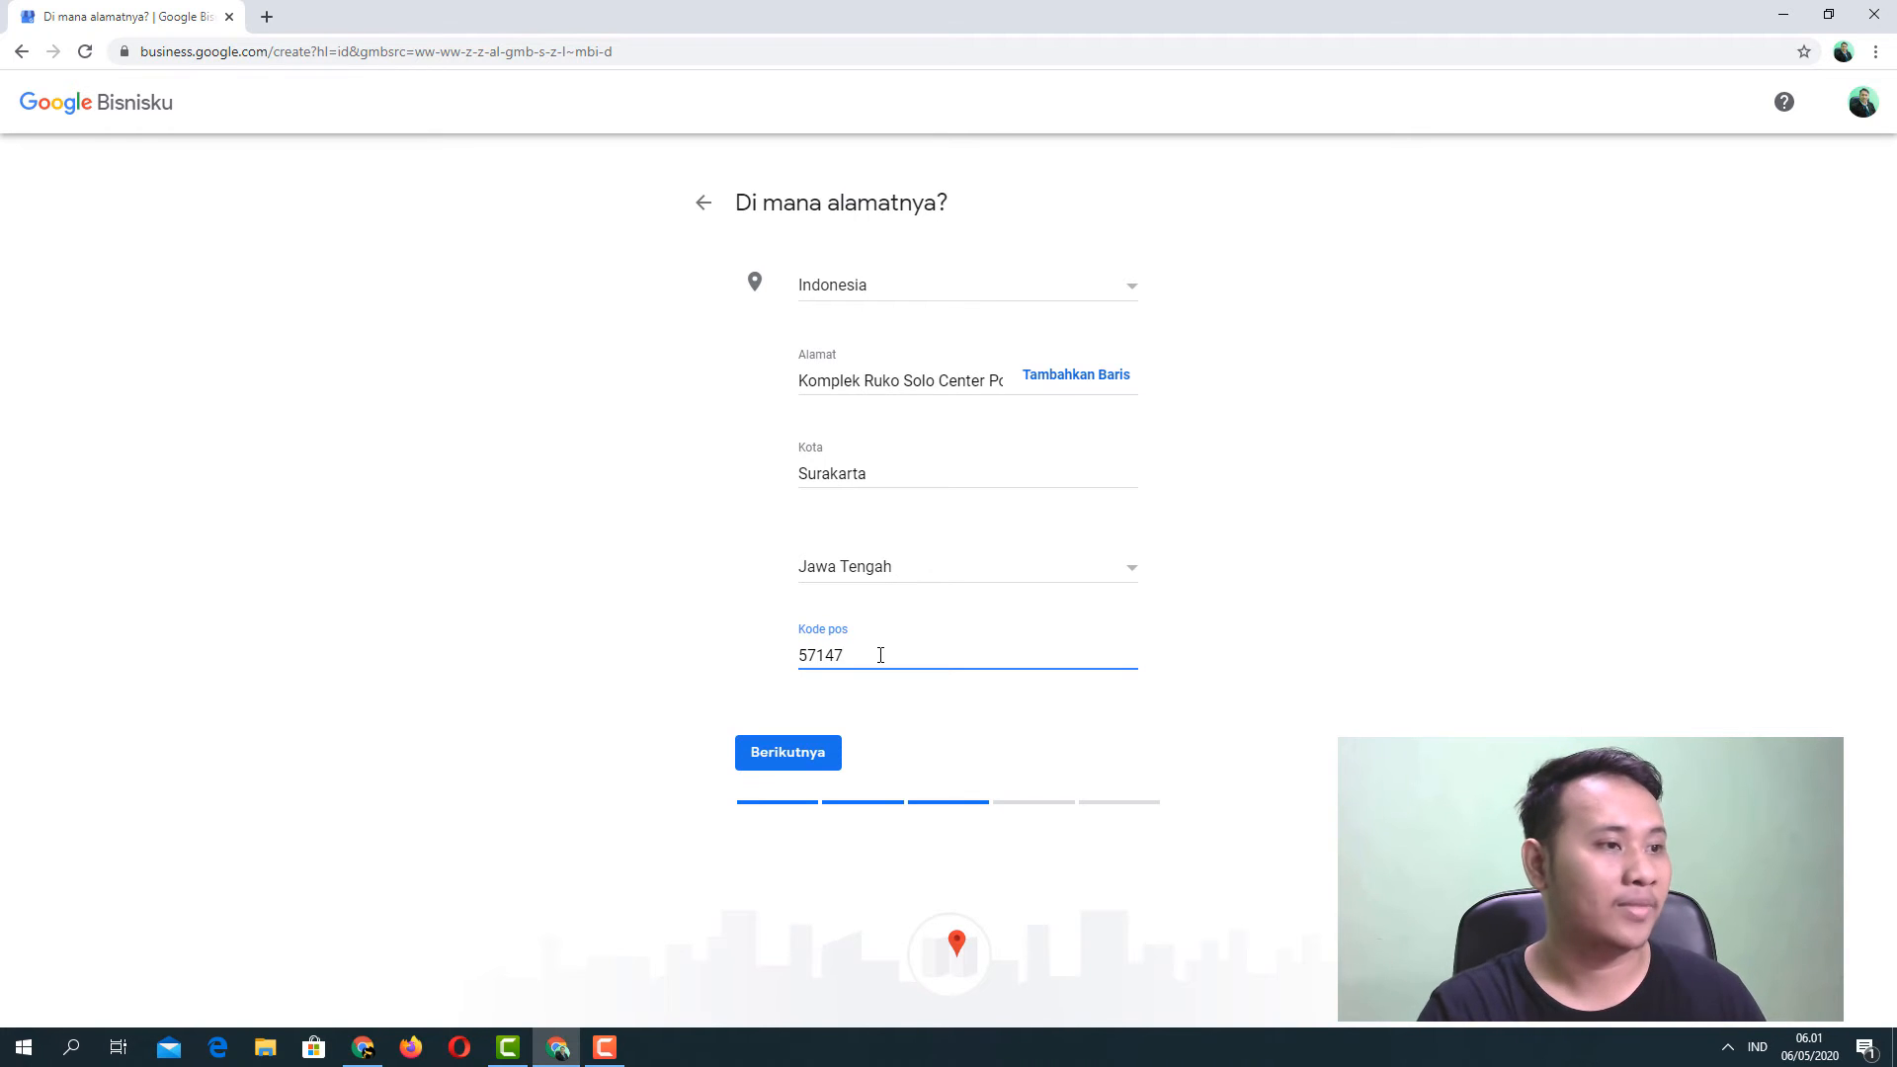
click(1287, 661)
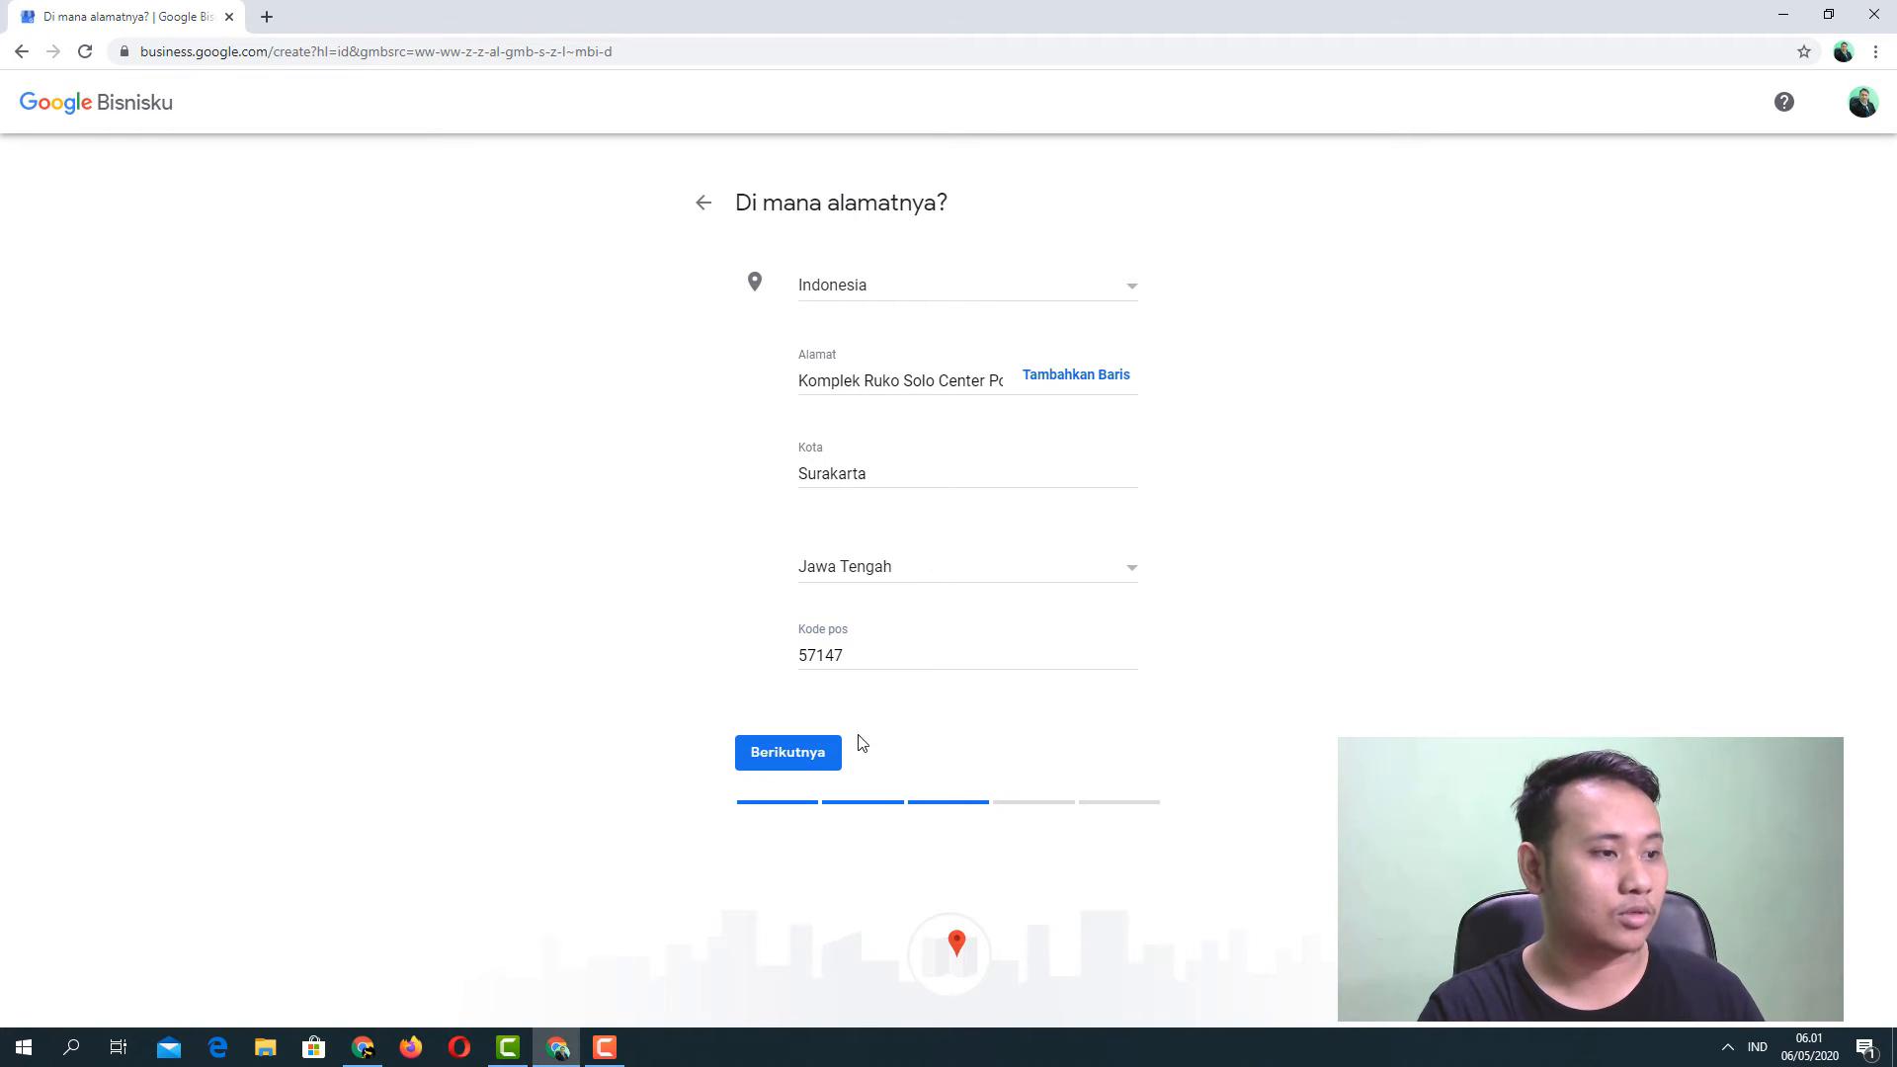
click(787, 760)
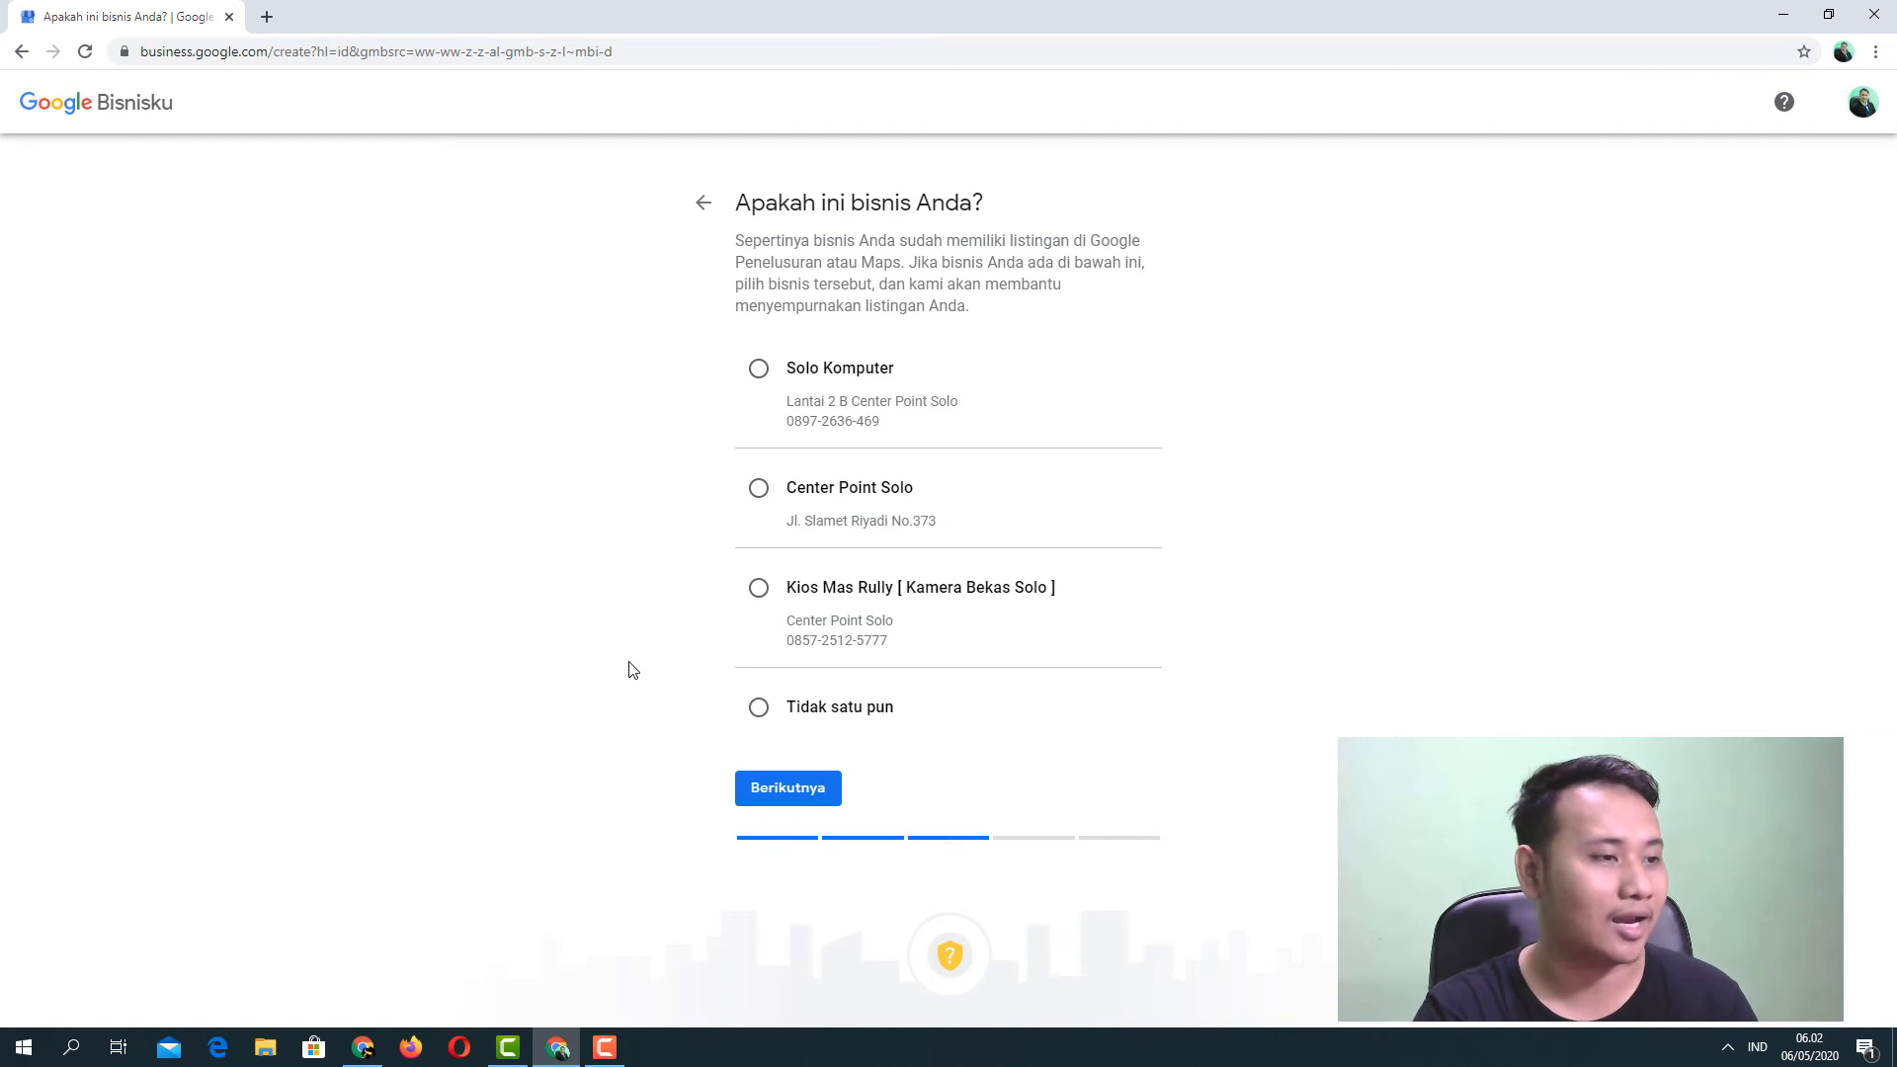
Choose 'Tidak satu pun' among the suggested matching listings and continue.
click(759, 708)
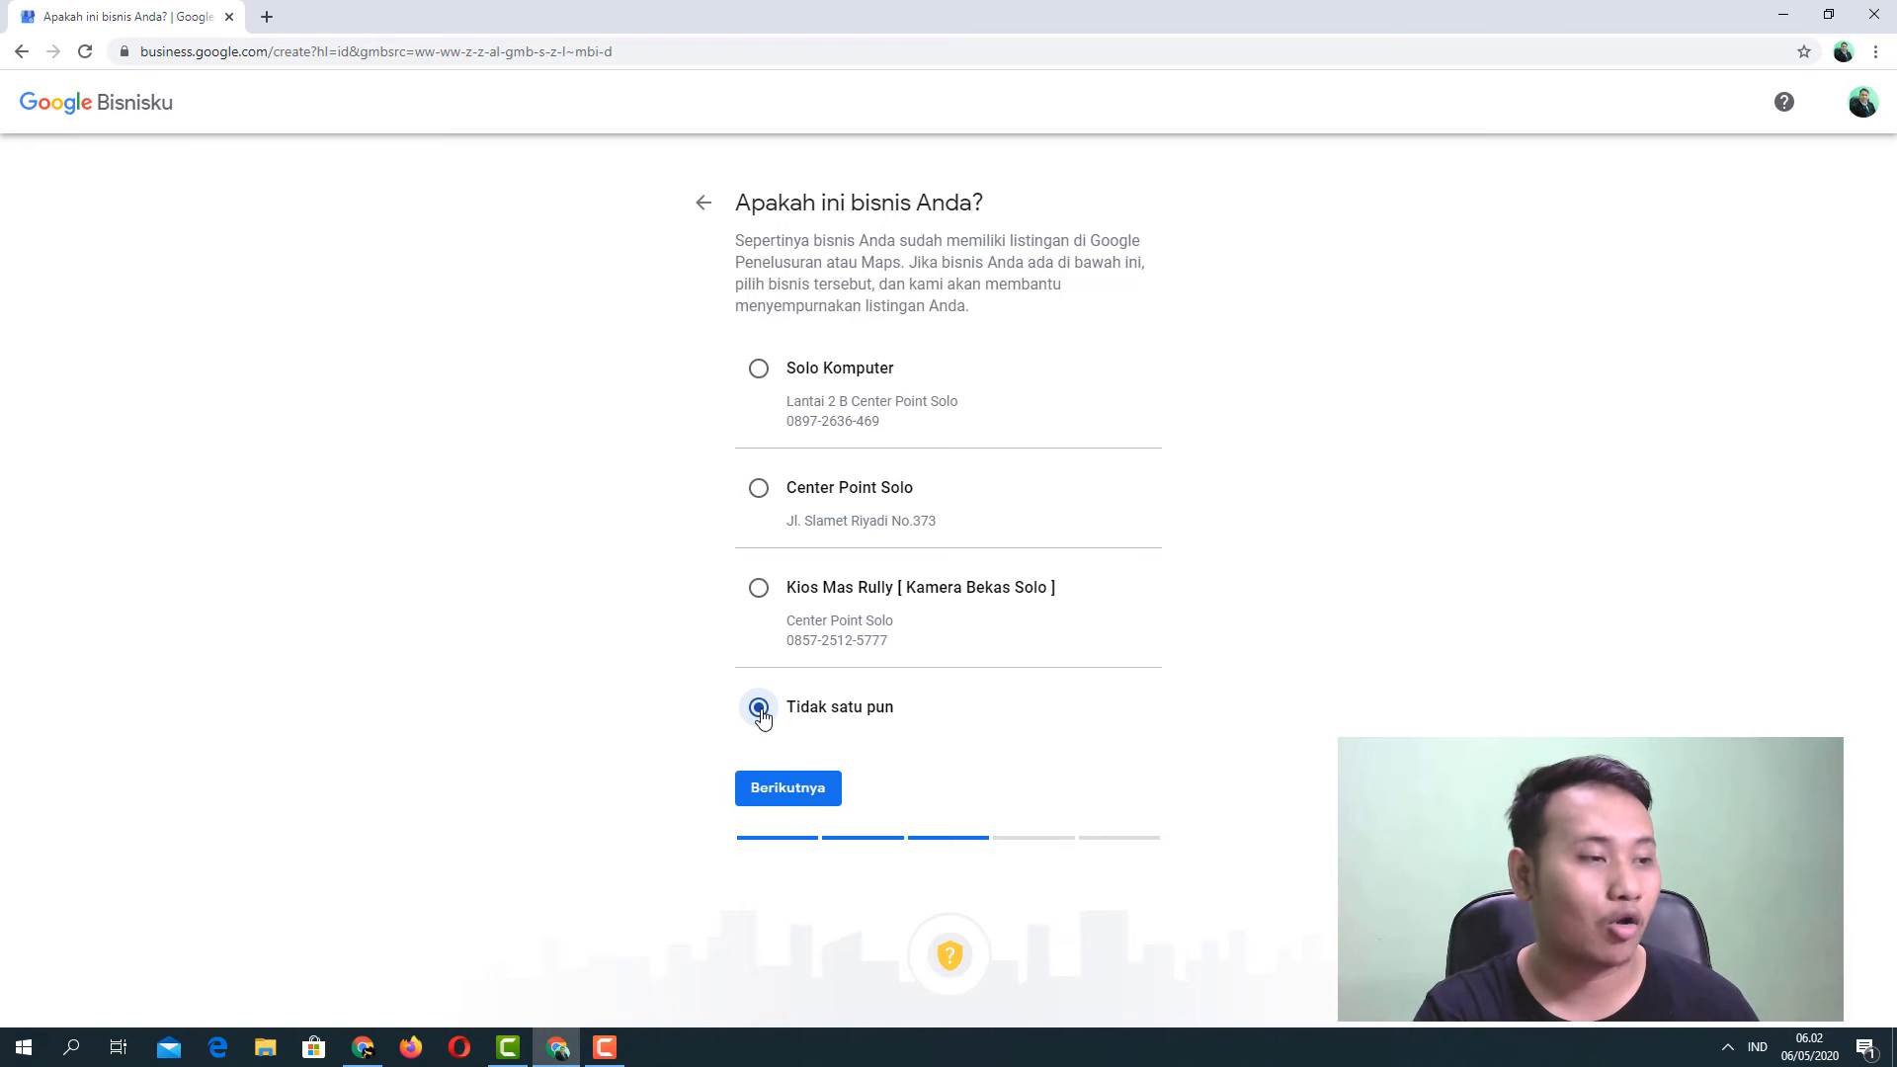
click(787, 795)
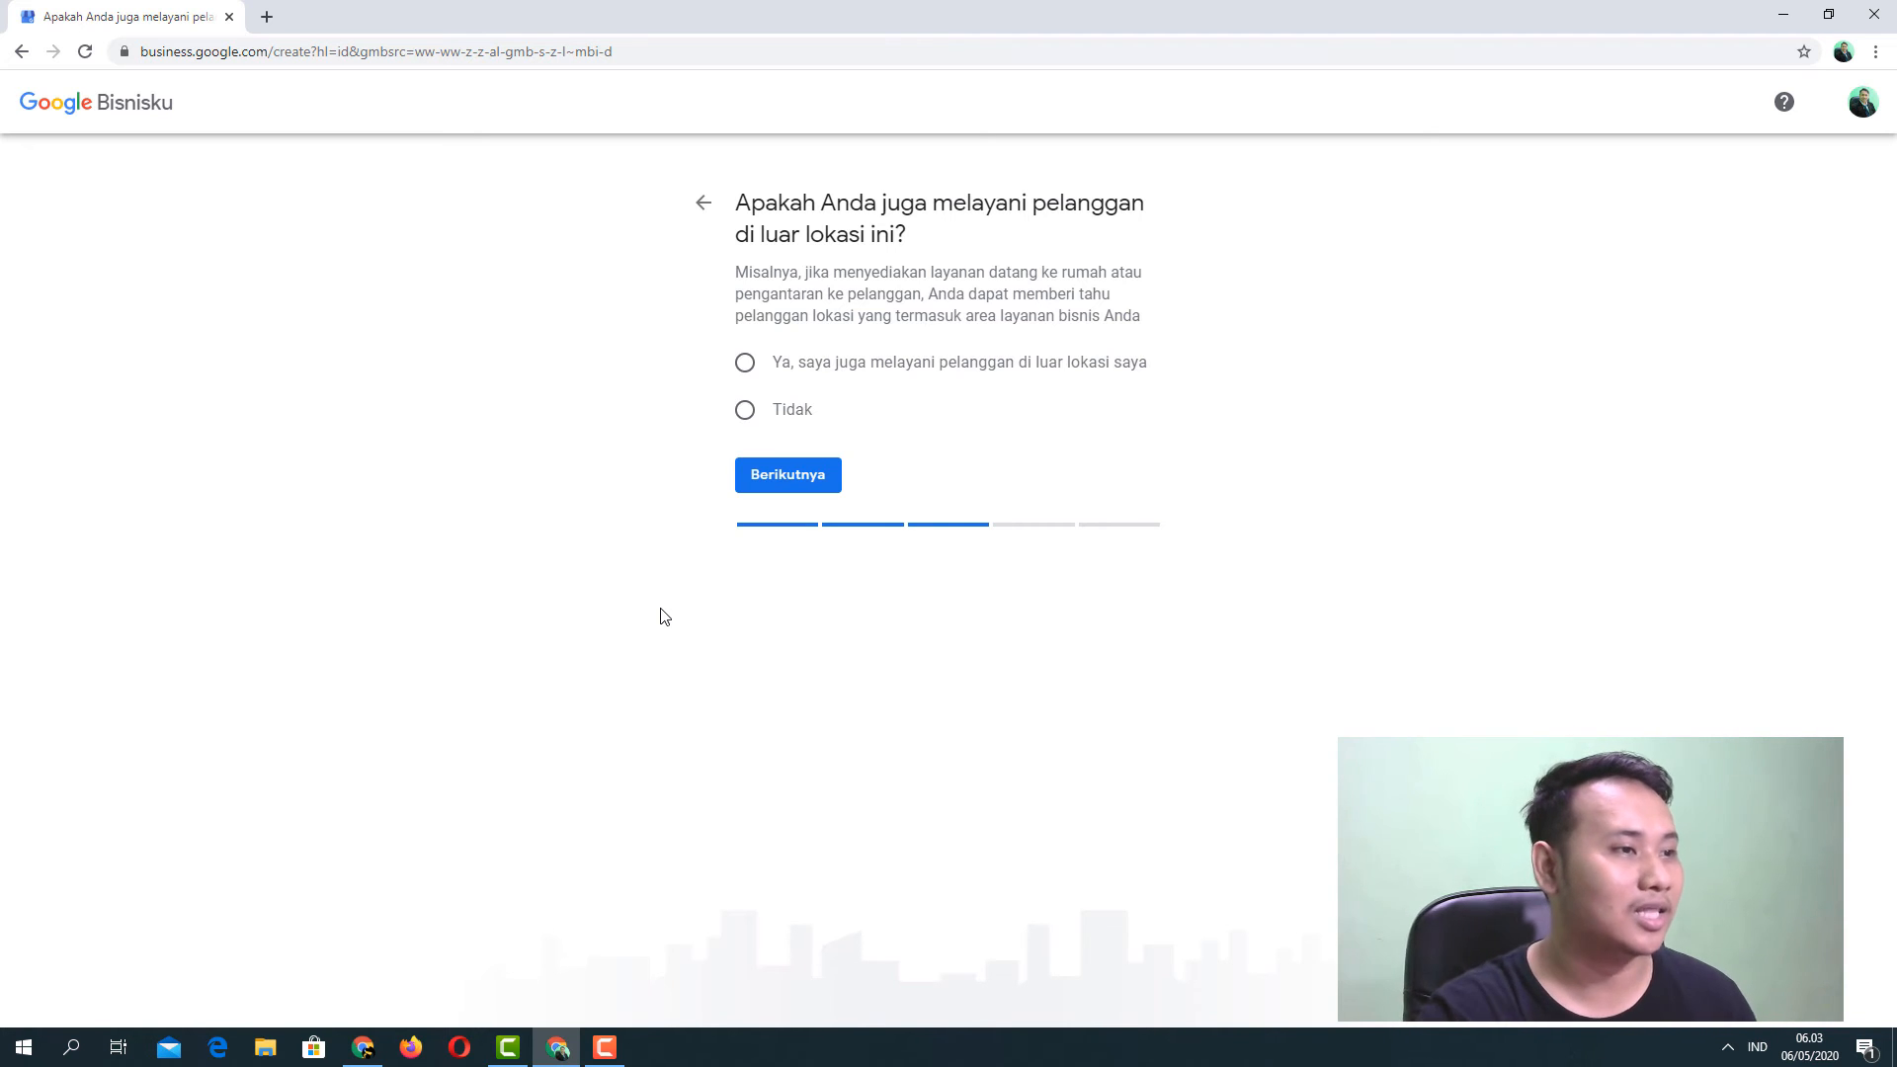
Answer 'Ya, saya juga melayani pelanggan di luar lokasi saya' and continue.
click(746, 365)
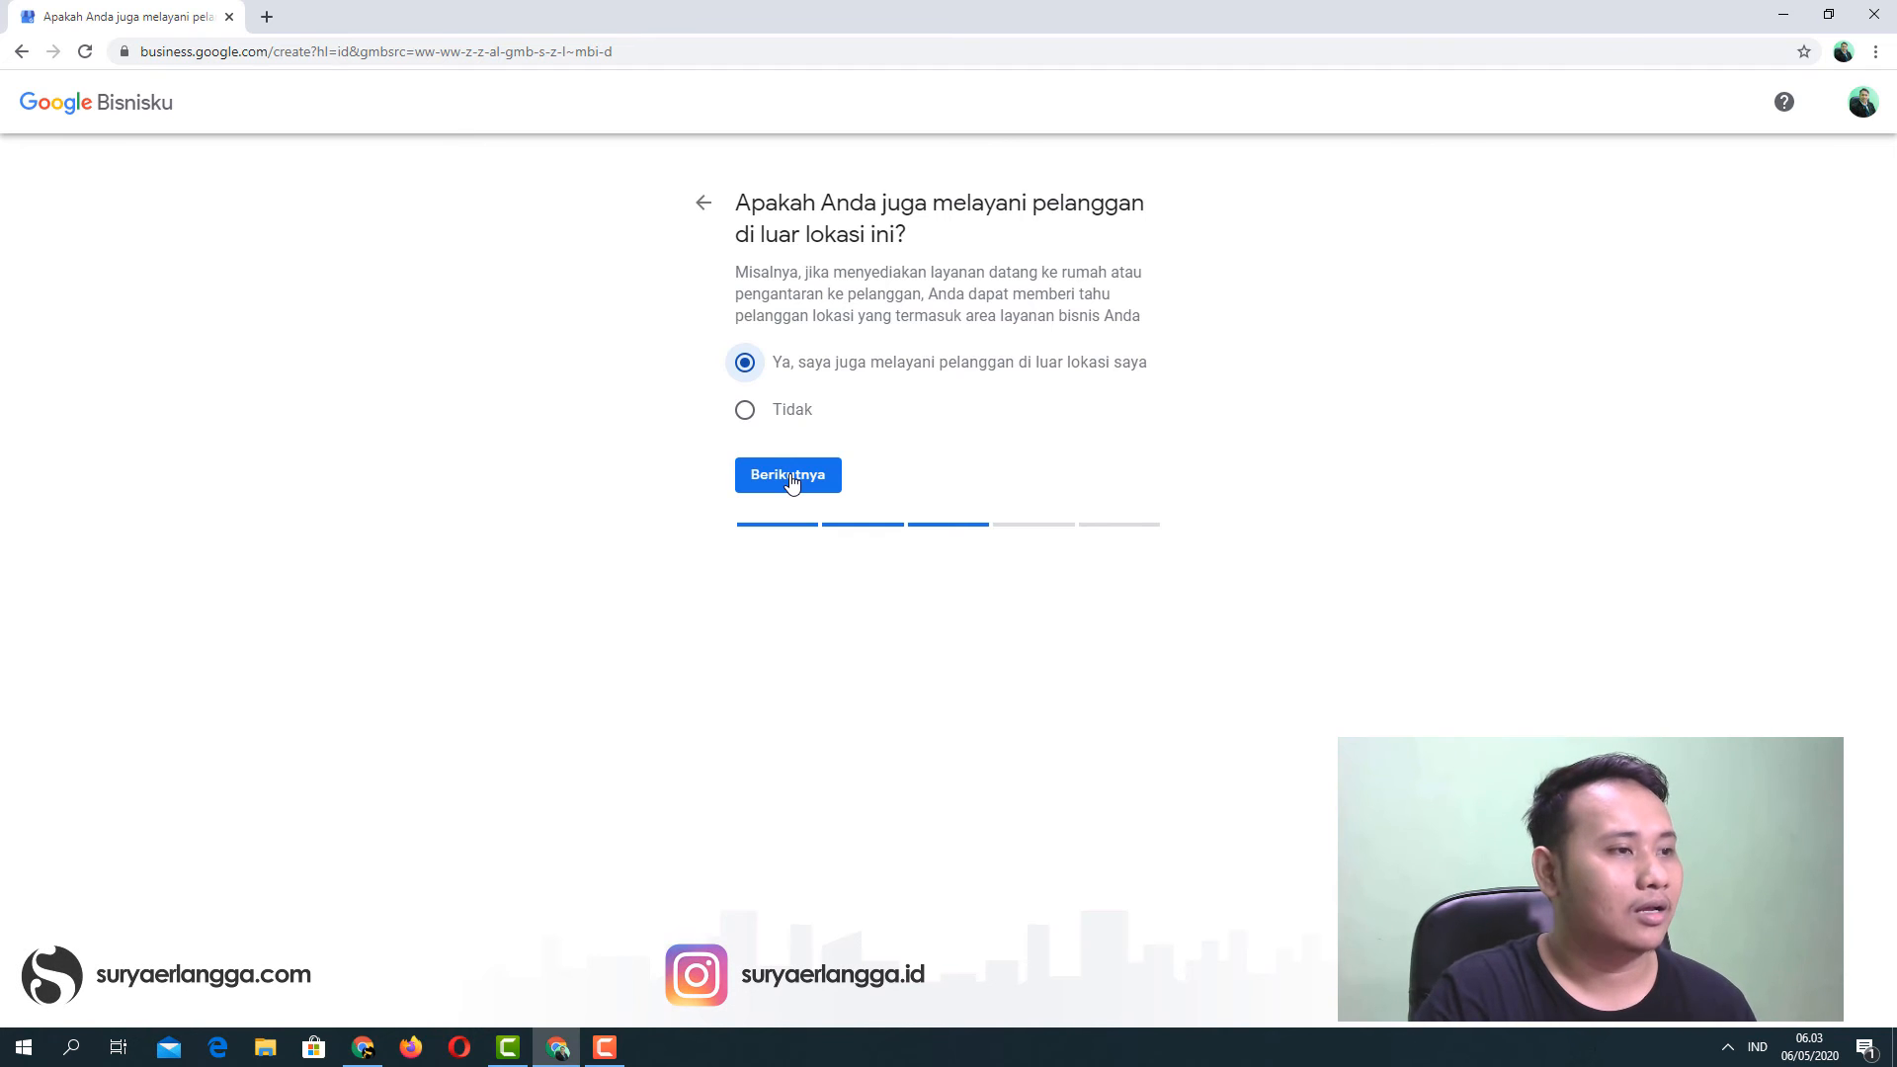
click(790, 478)
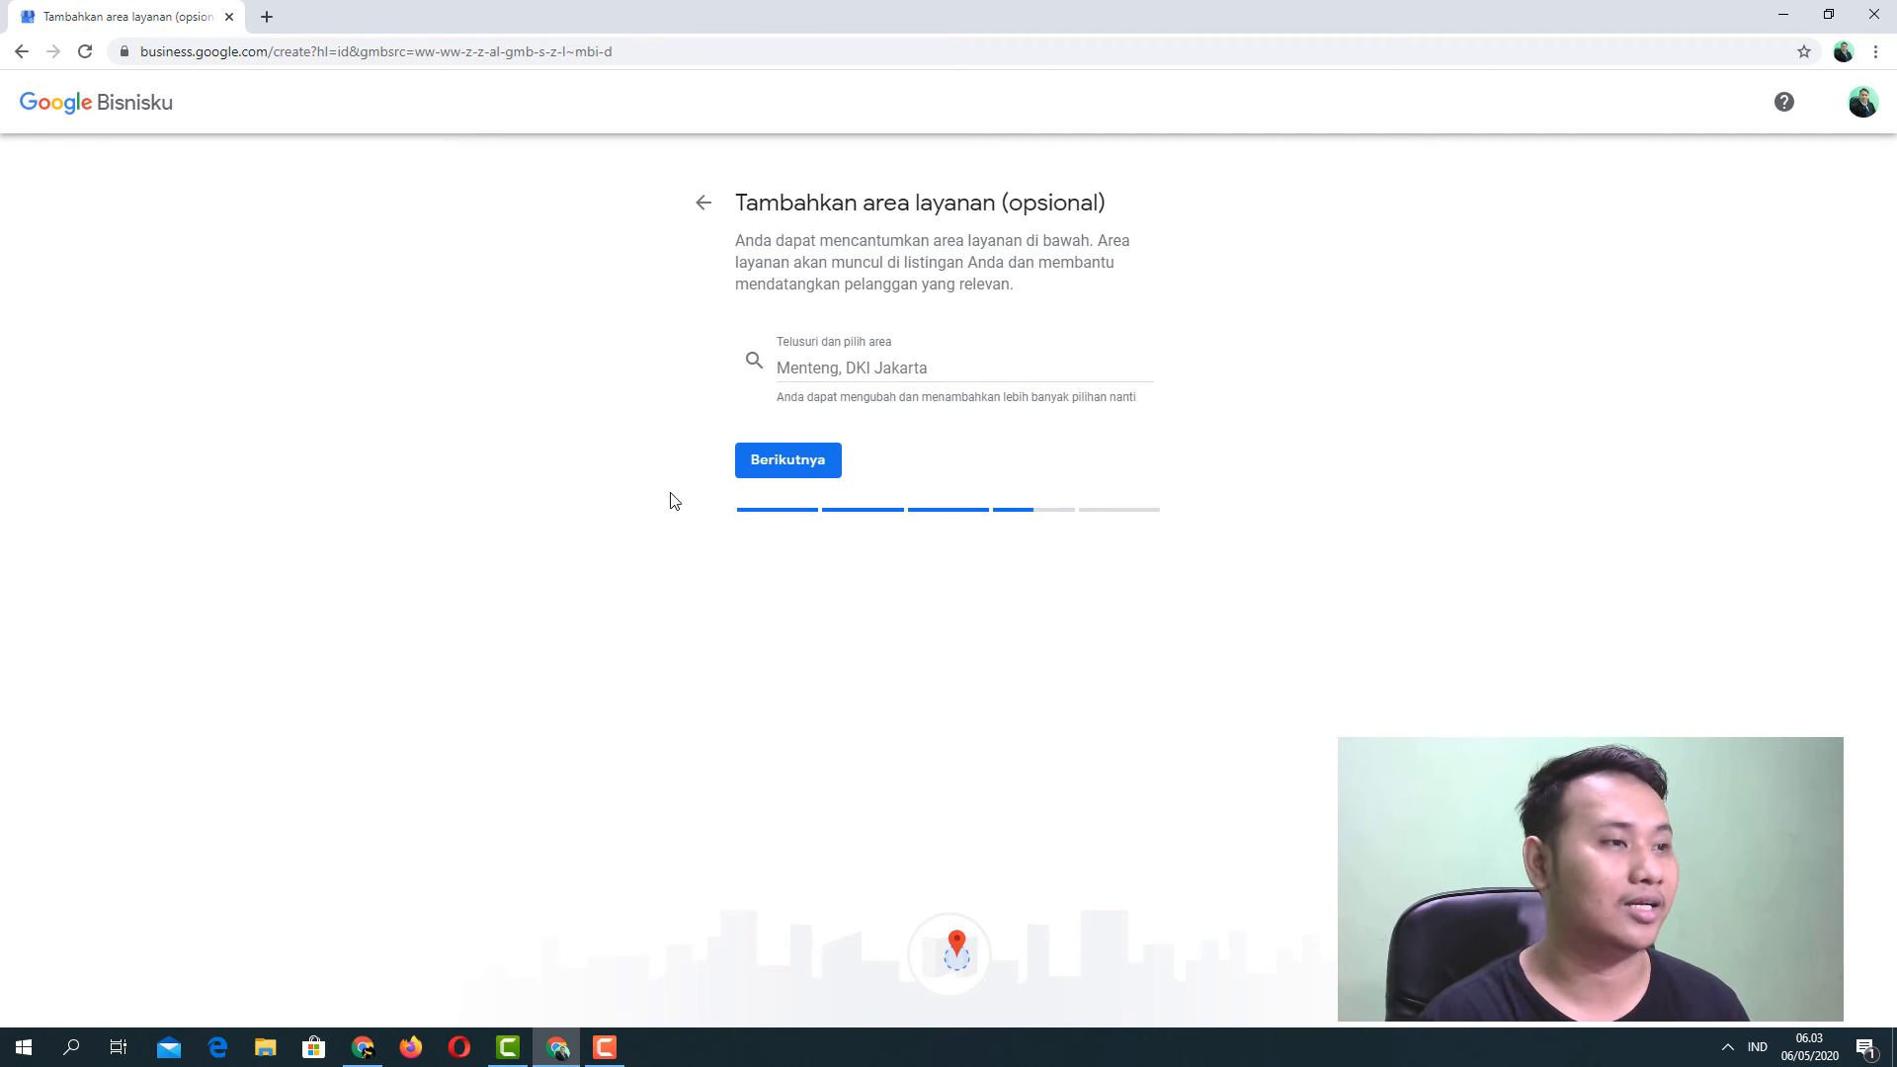
Add Boyolali, Karanganyar and Wonogiri, Jawa Tengah, as service areas.
click(810, 372)
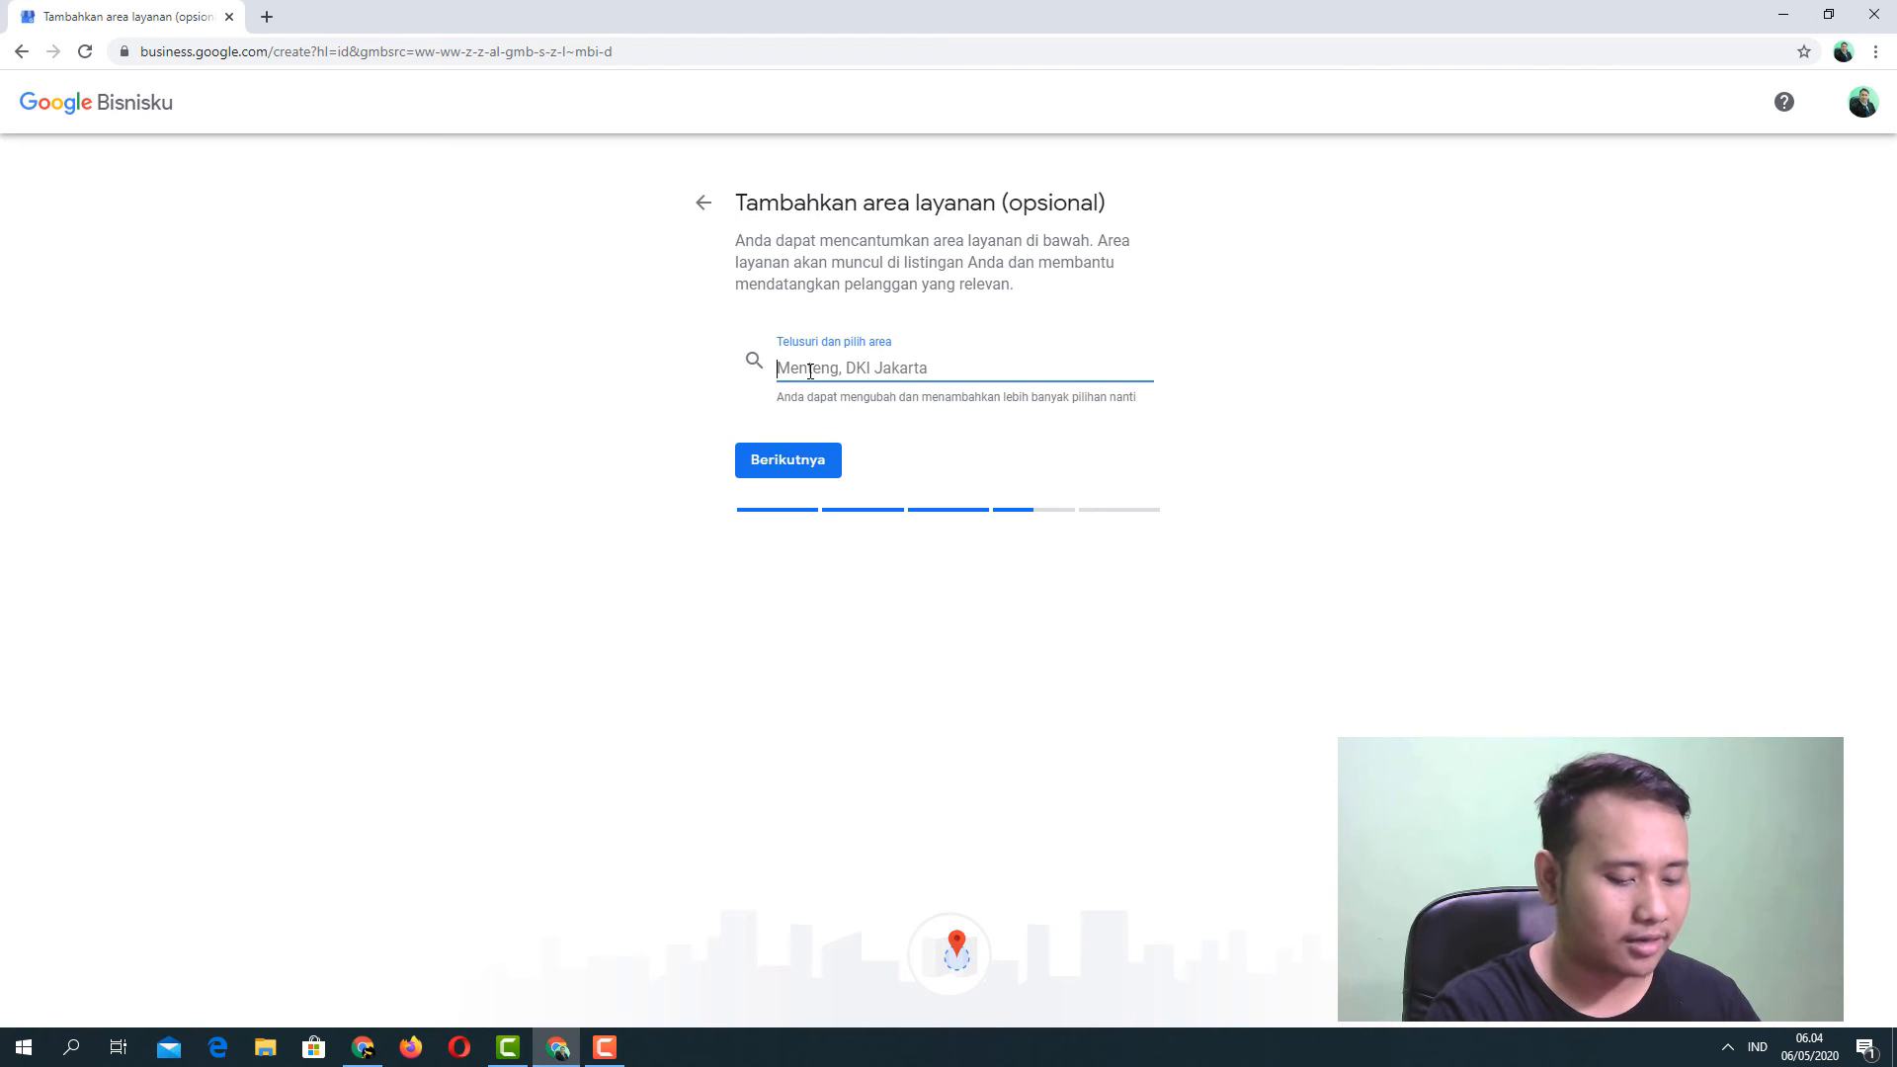
text(Bo)
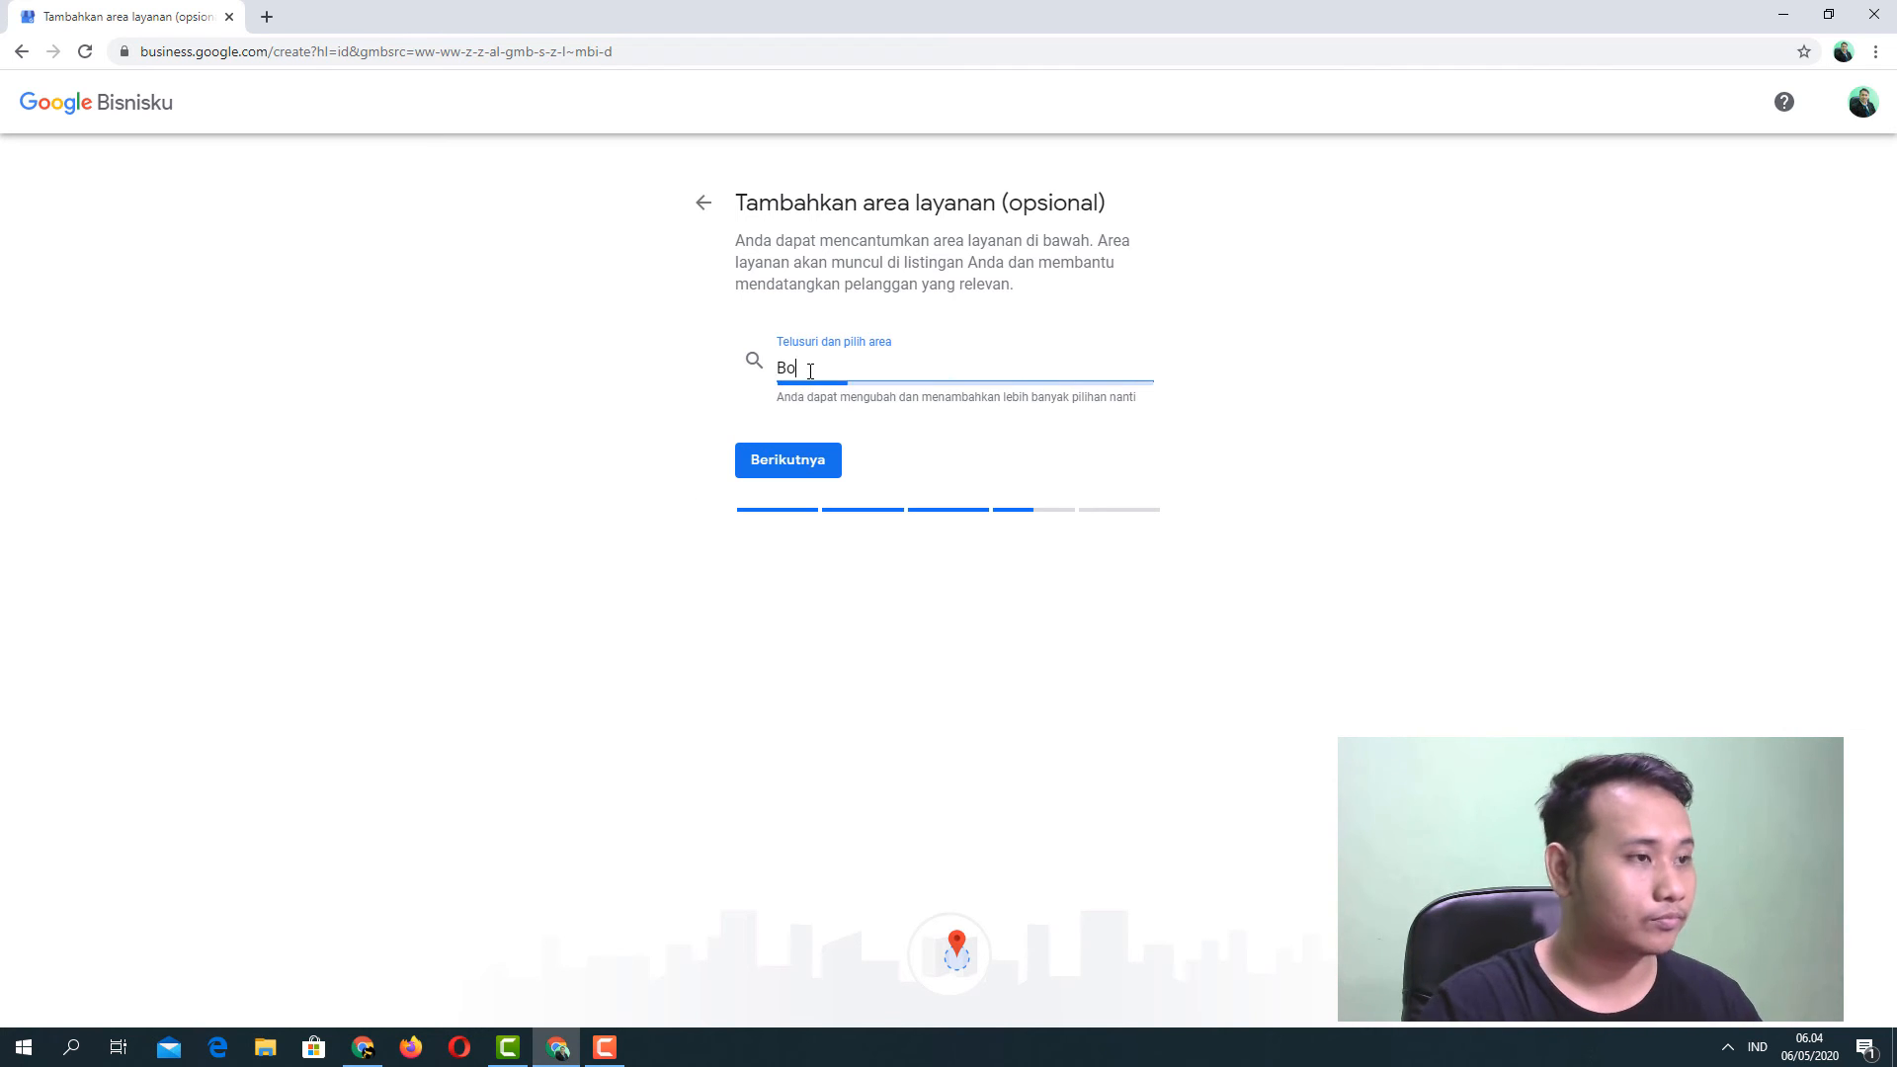
text(yolalii)
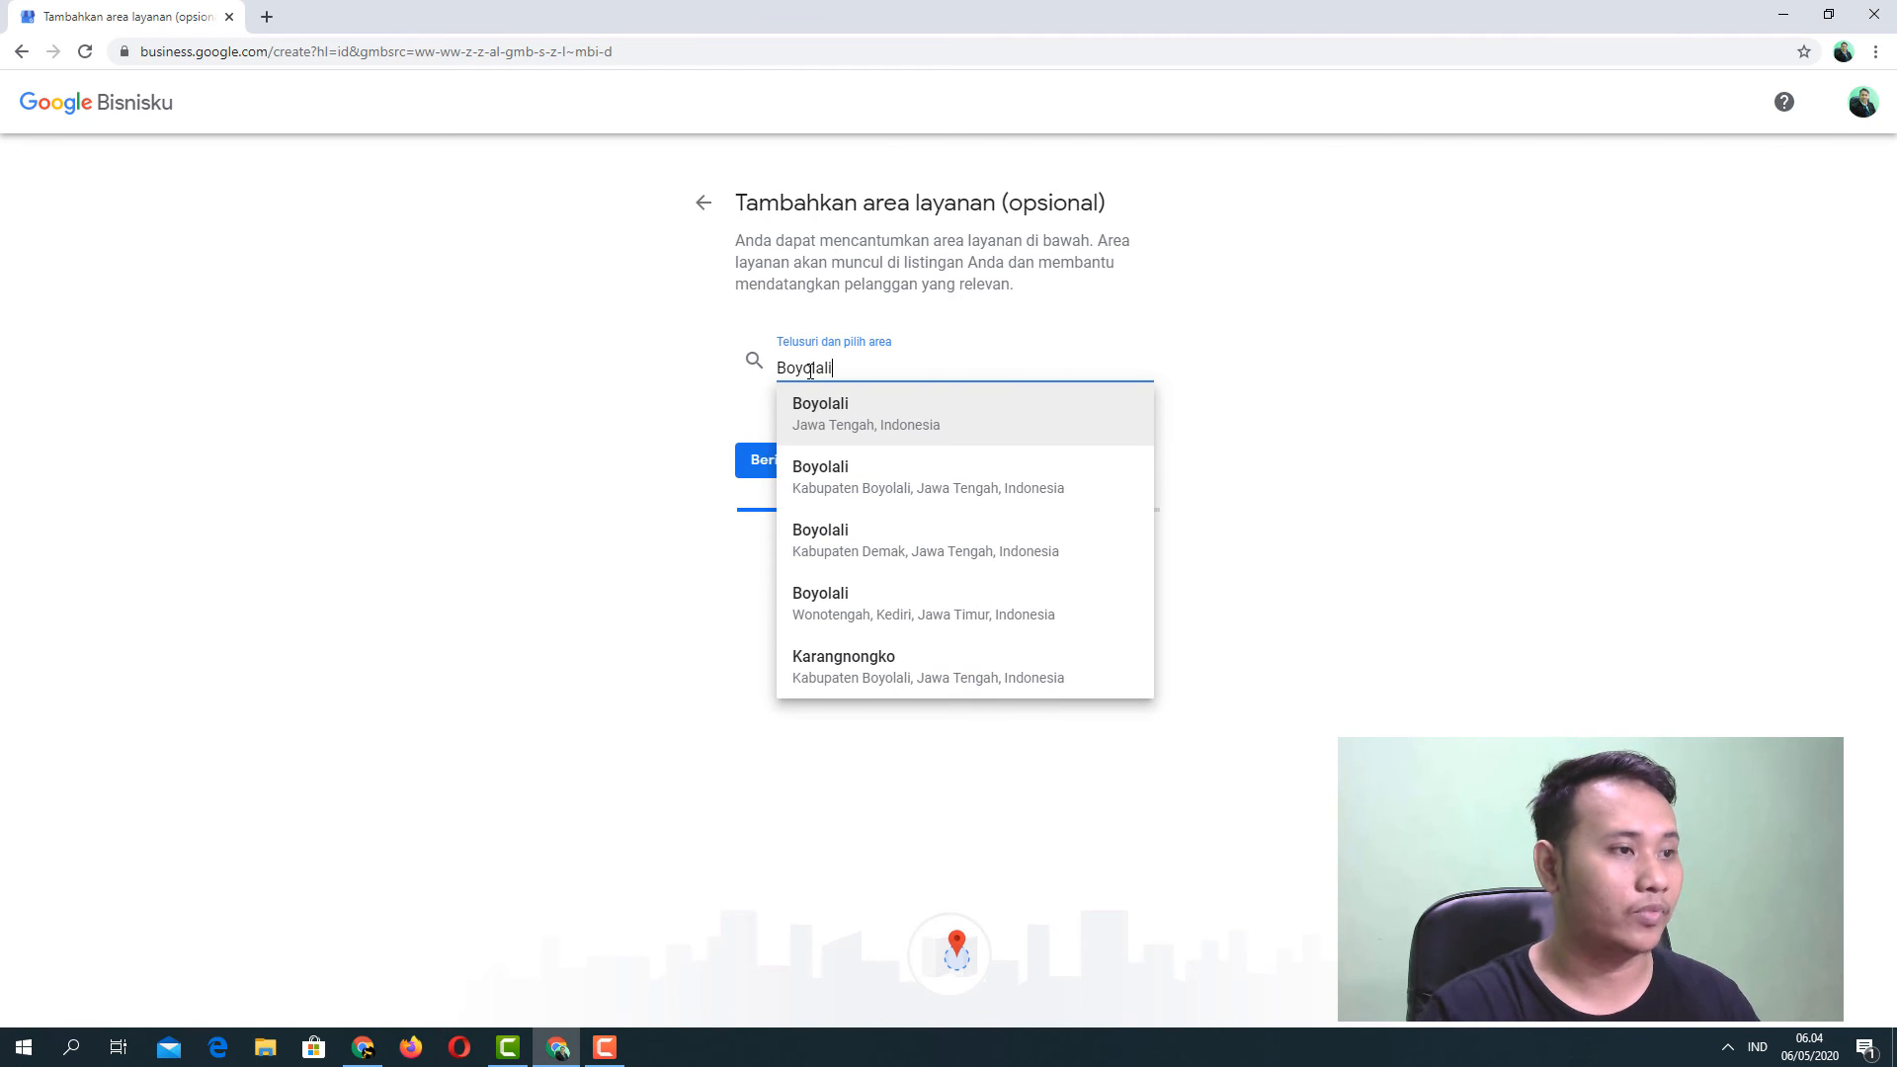
click(850, 419)
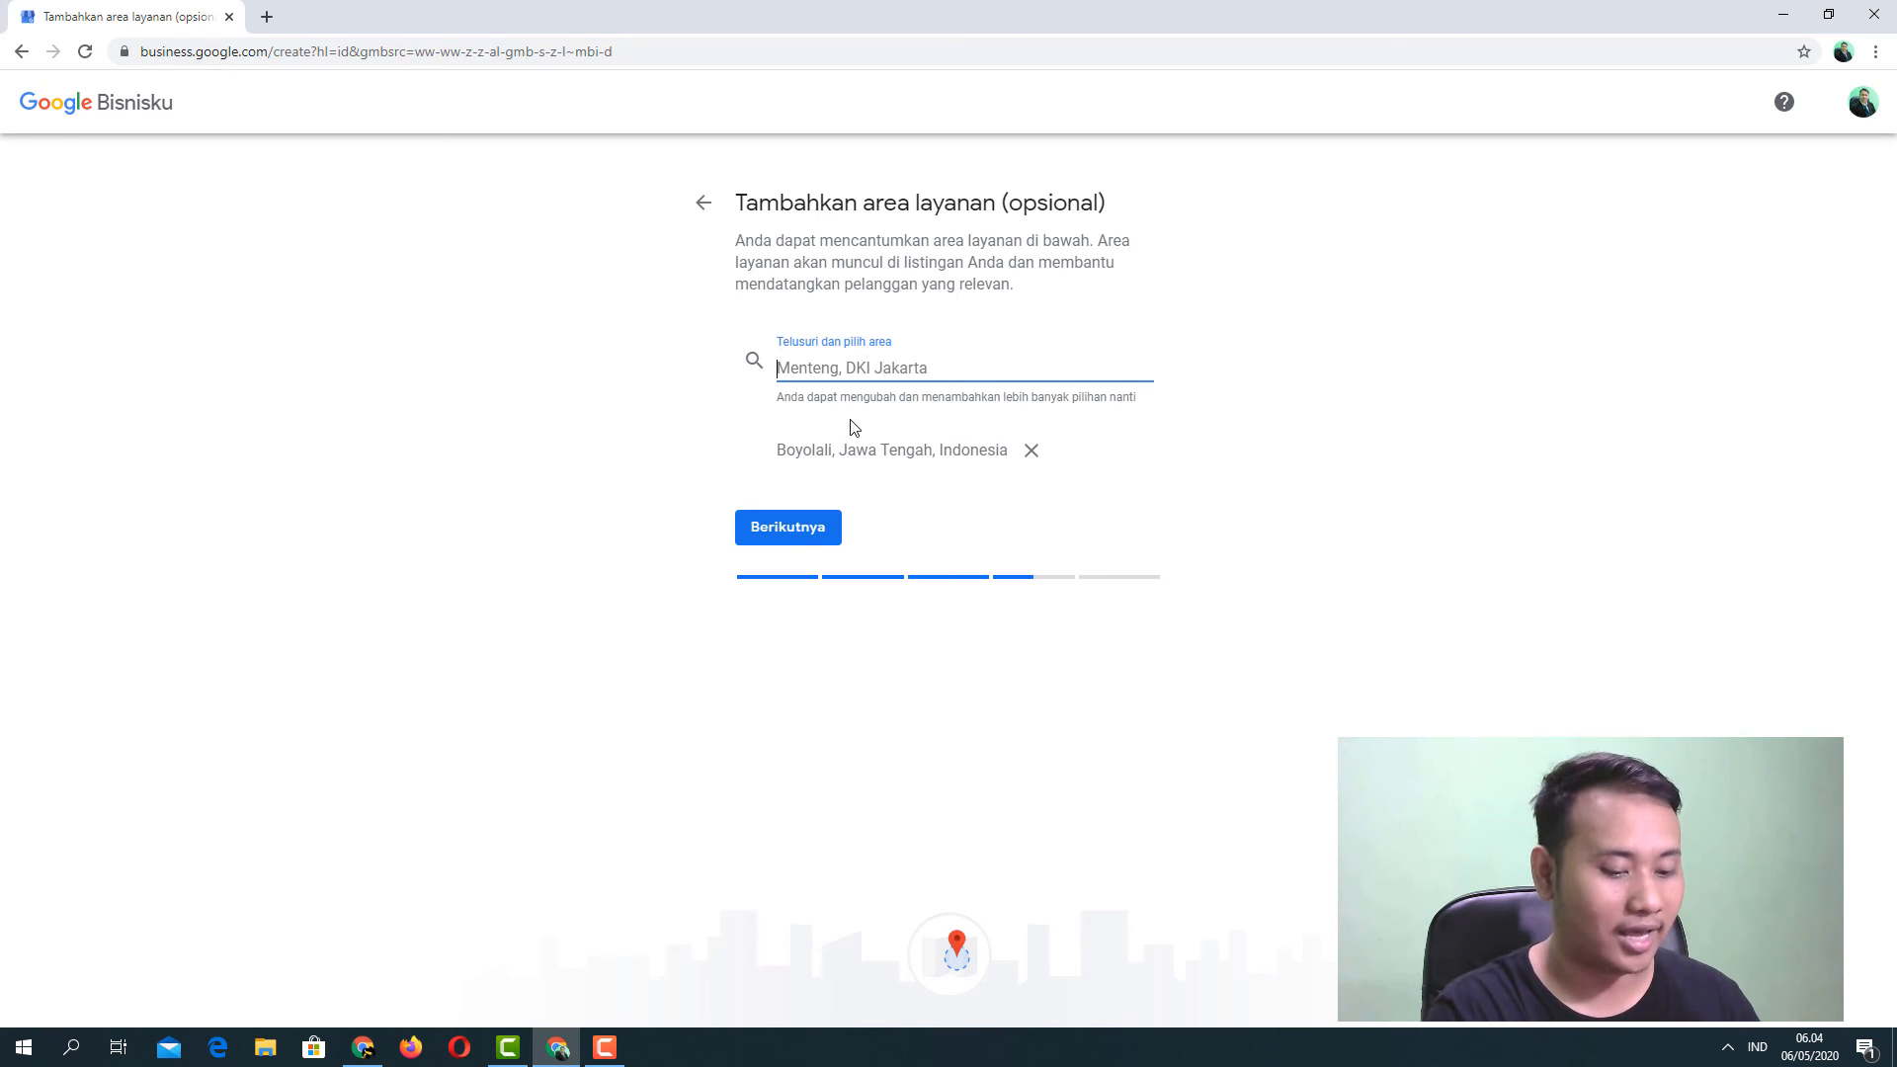
text(Karangany)
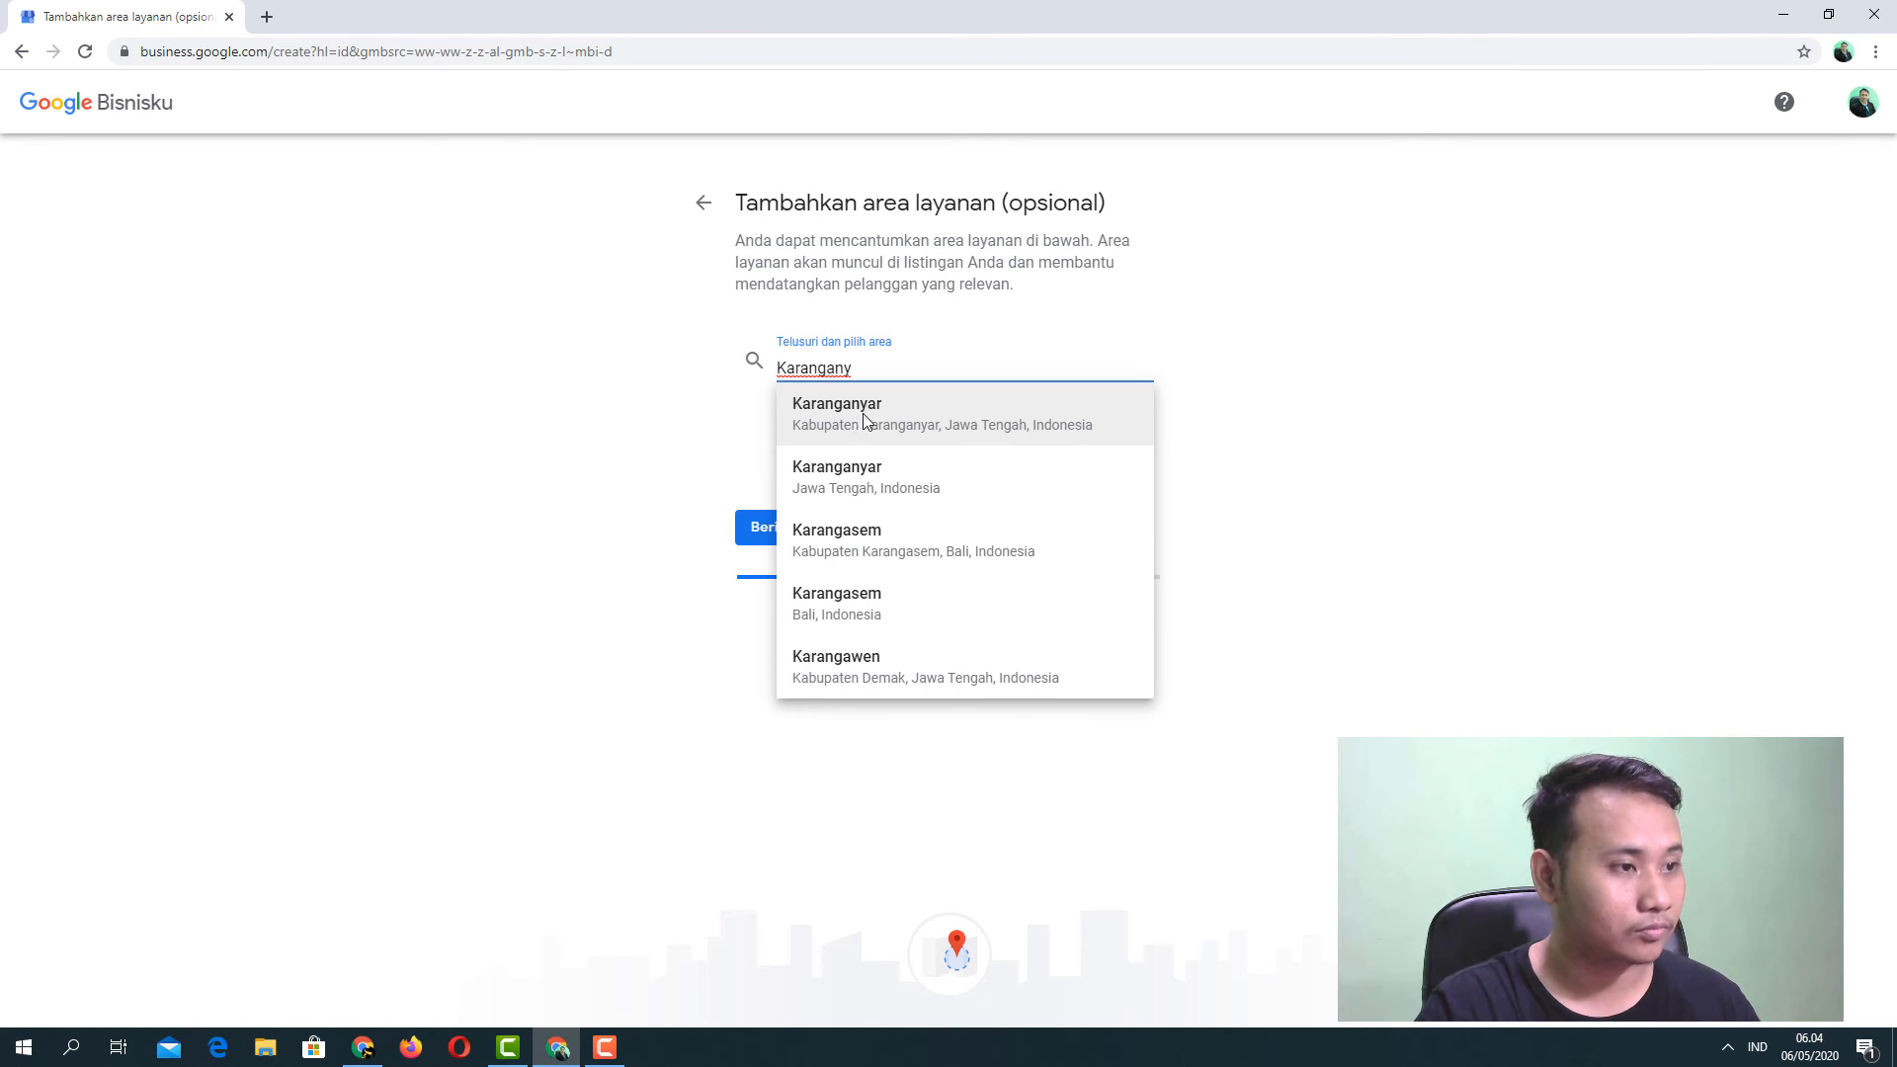
text(ar)
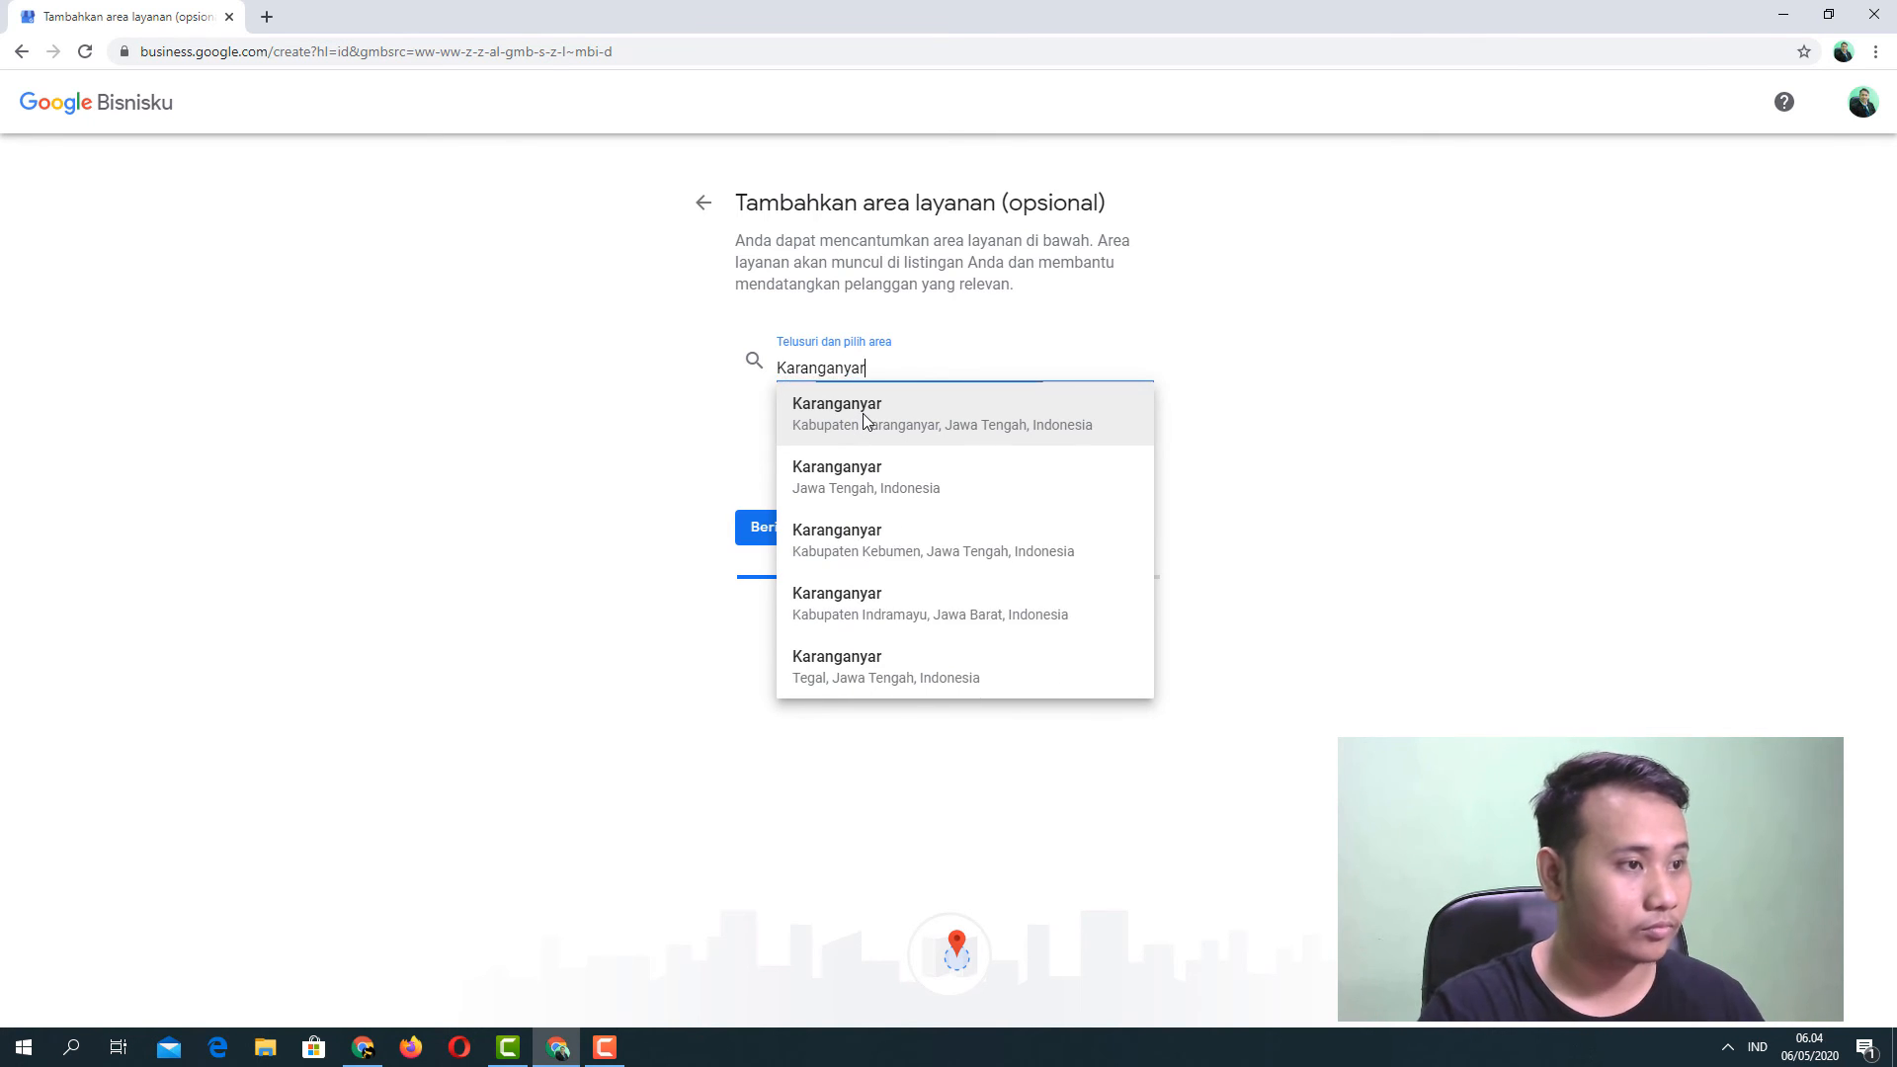
click(891, 478)
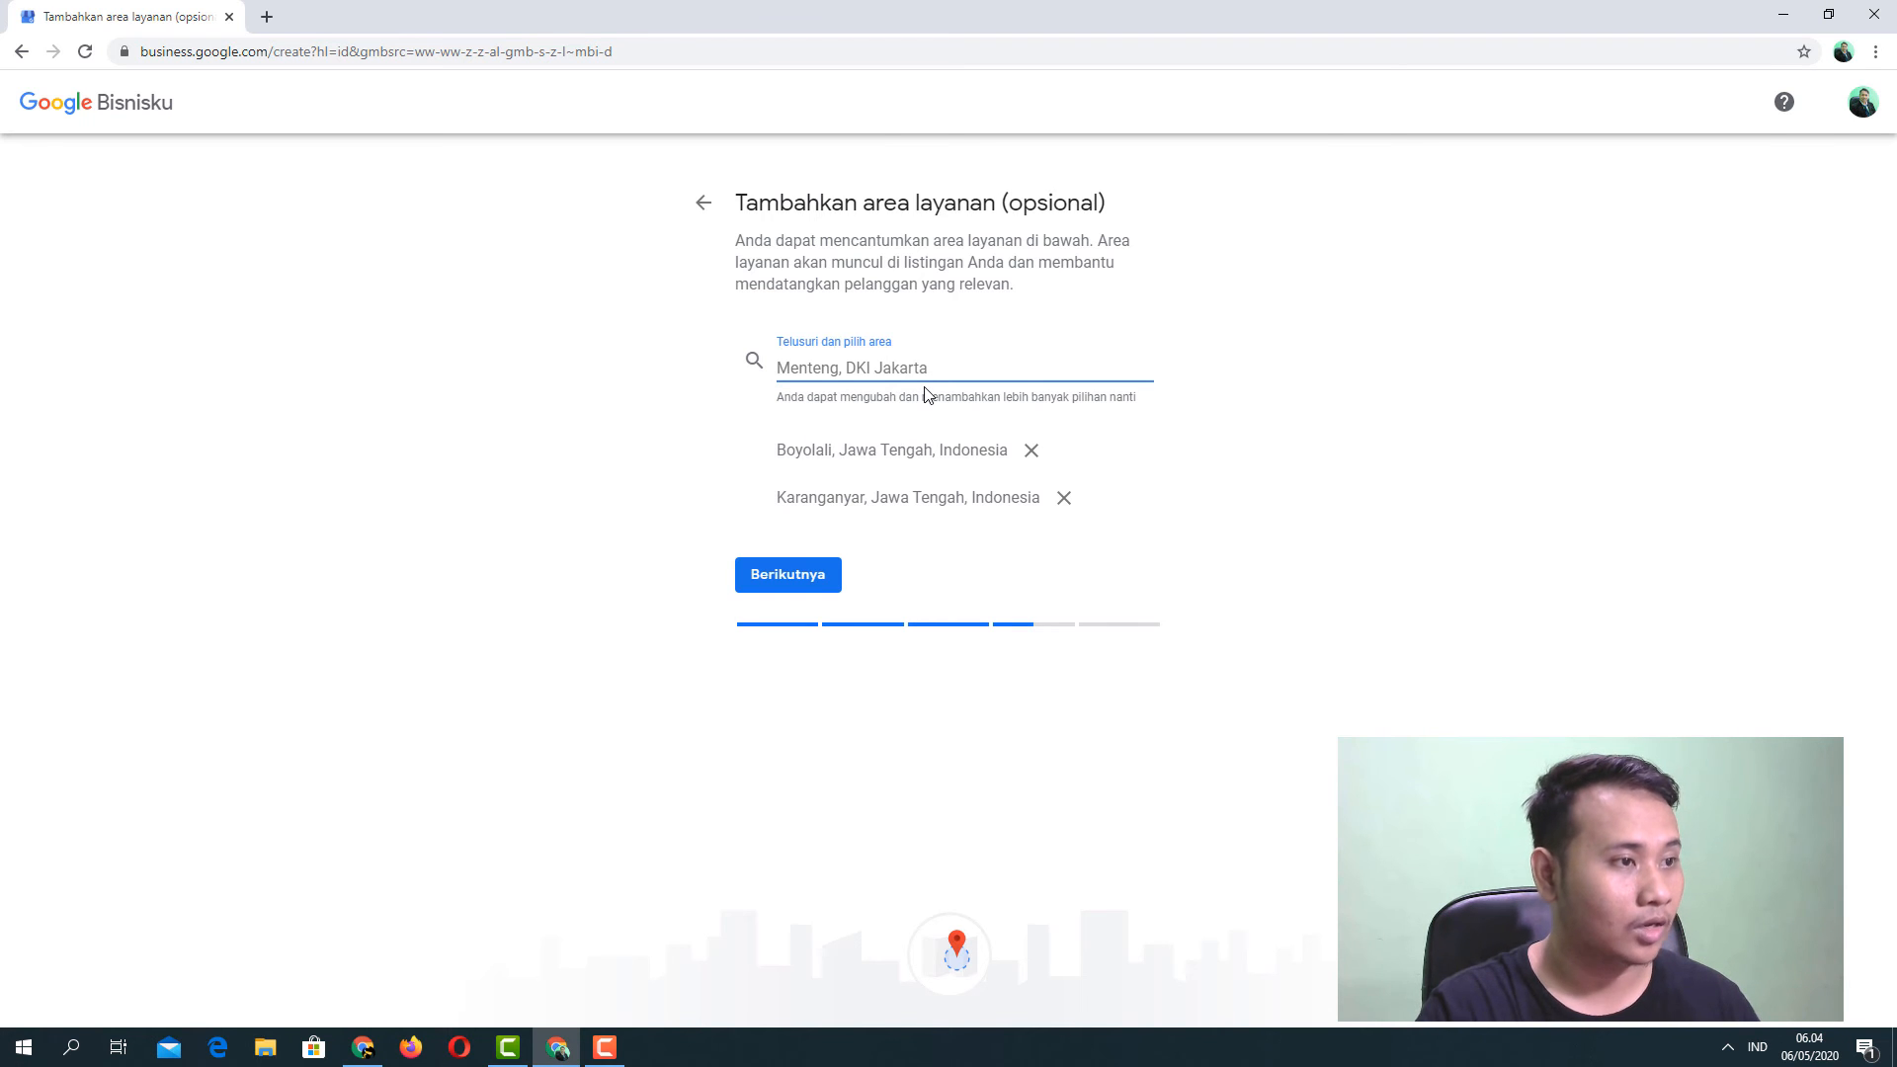
text(Wonogi)
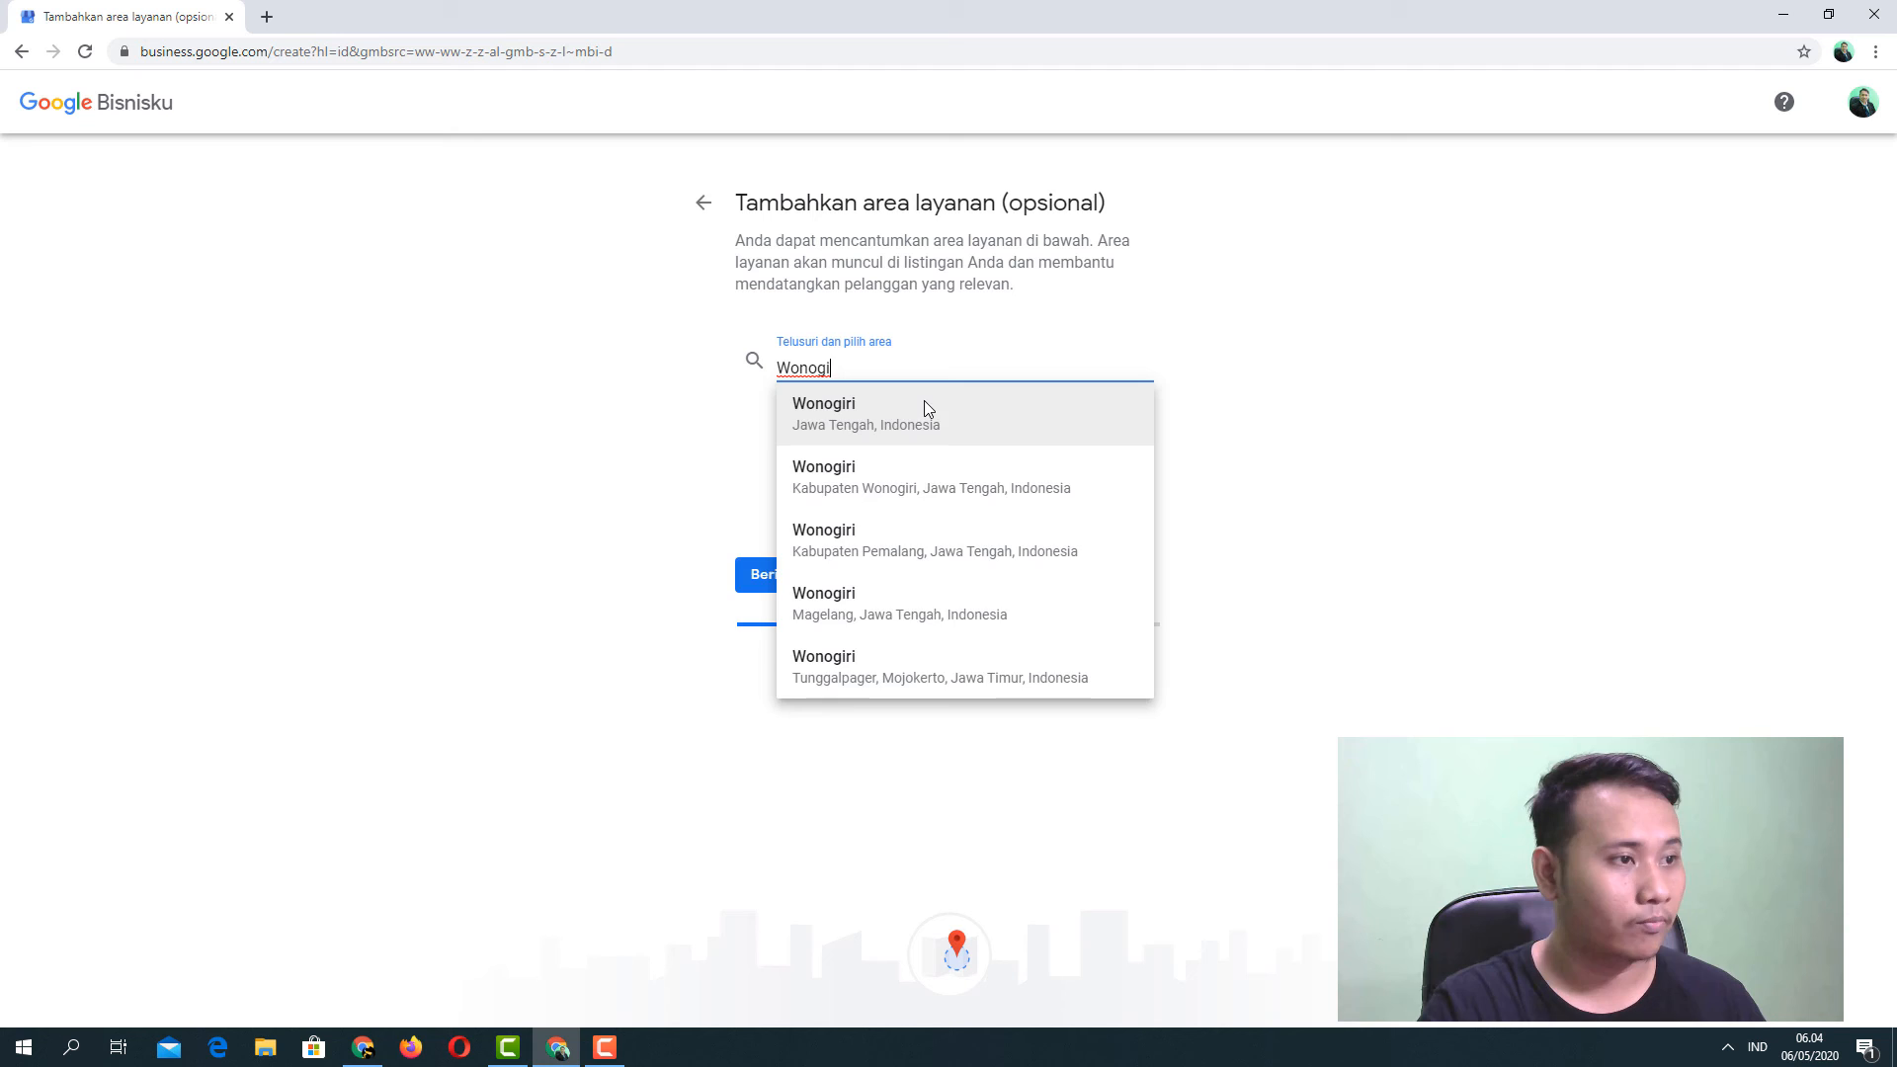
click(922, 405)
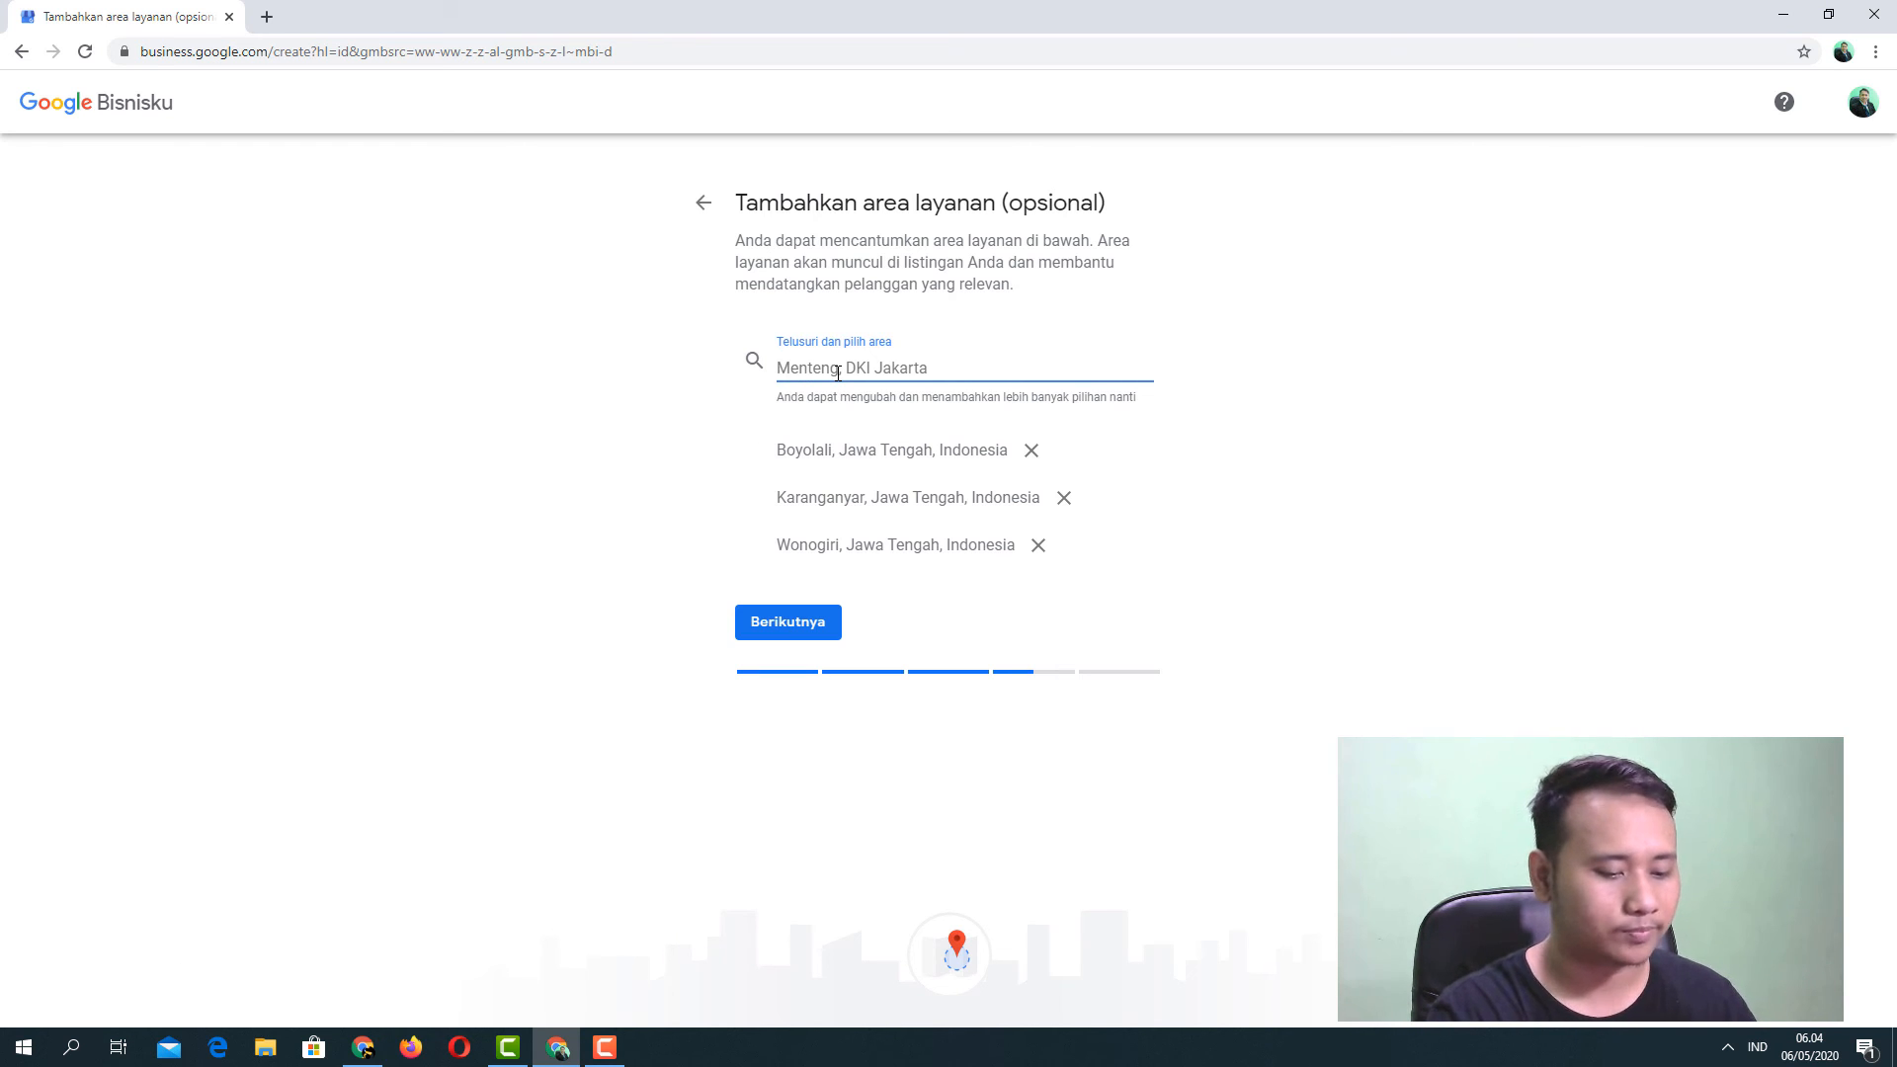
Clear the stray 'Spanyol' search text and continue to the contact details step.
text(Spany)
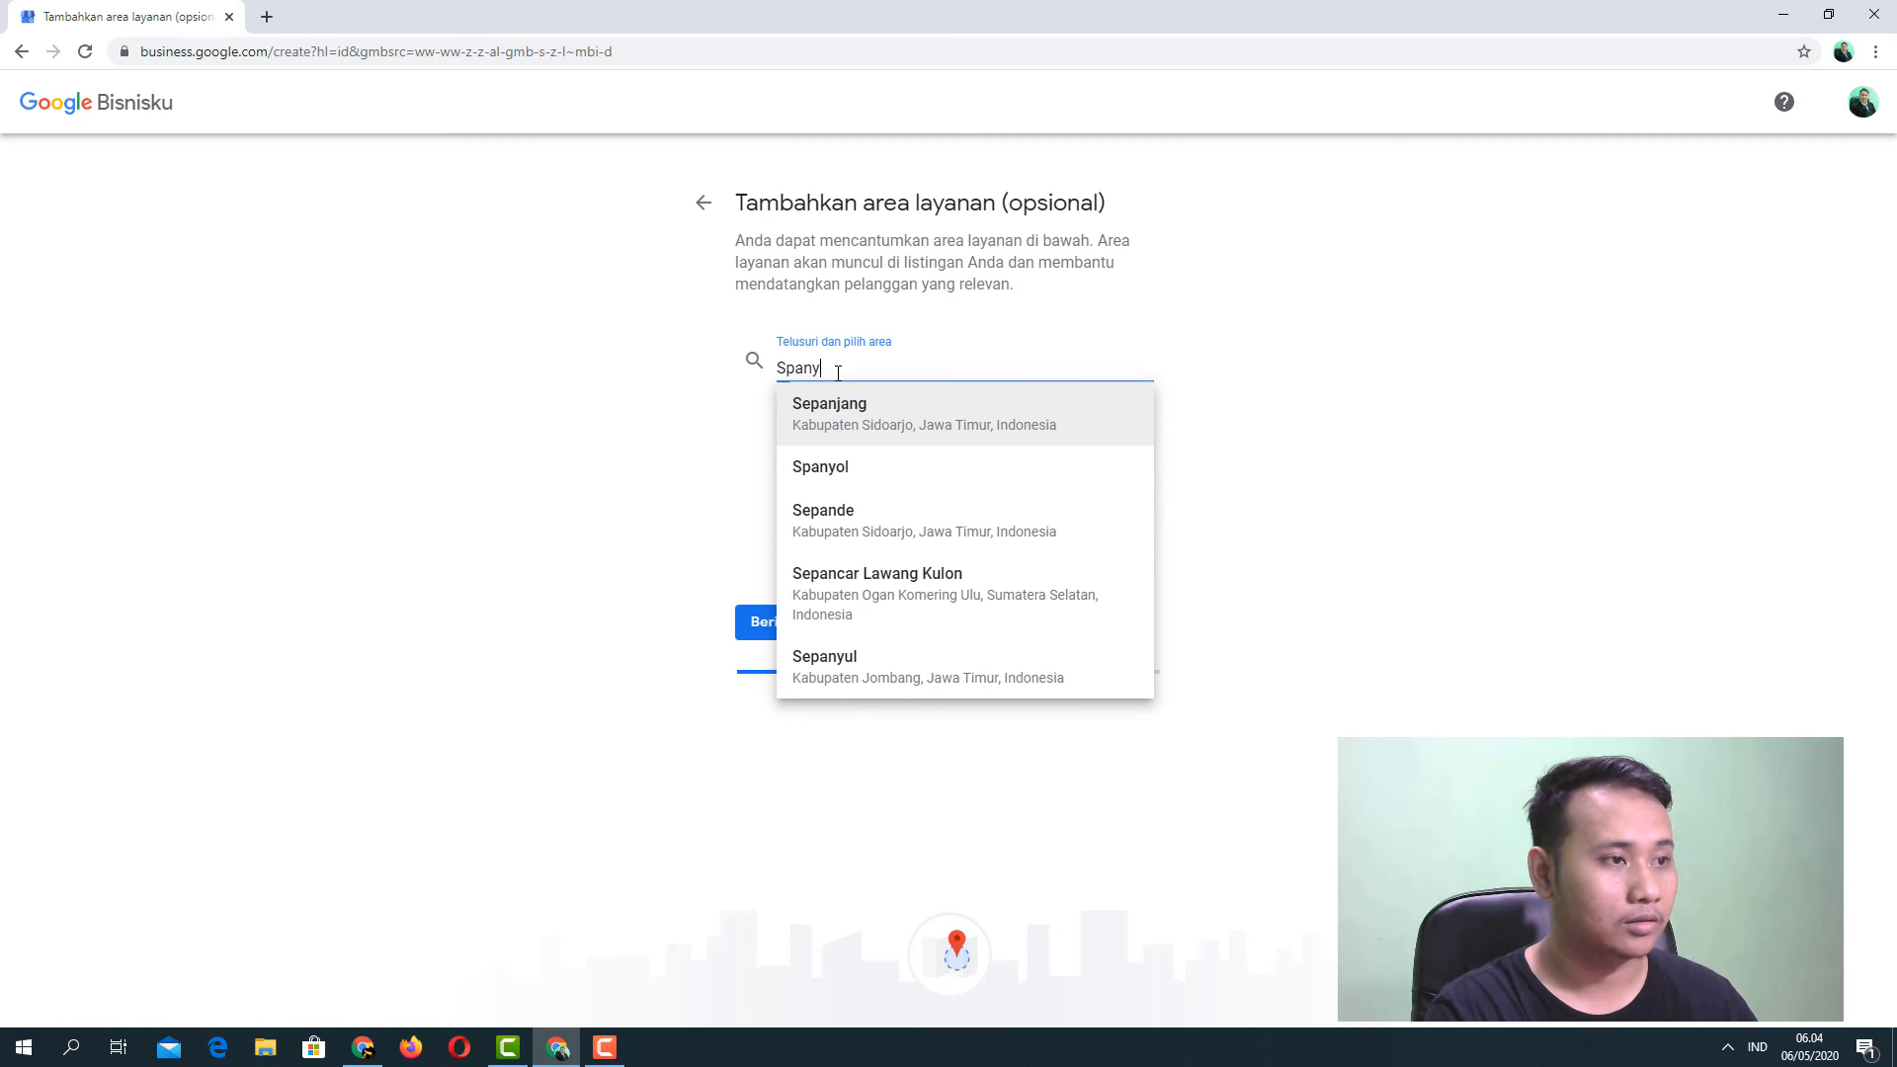
text(ol)
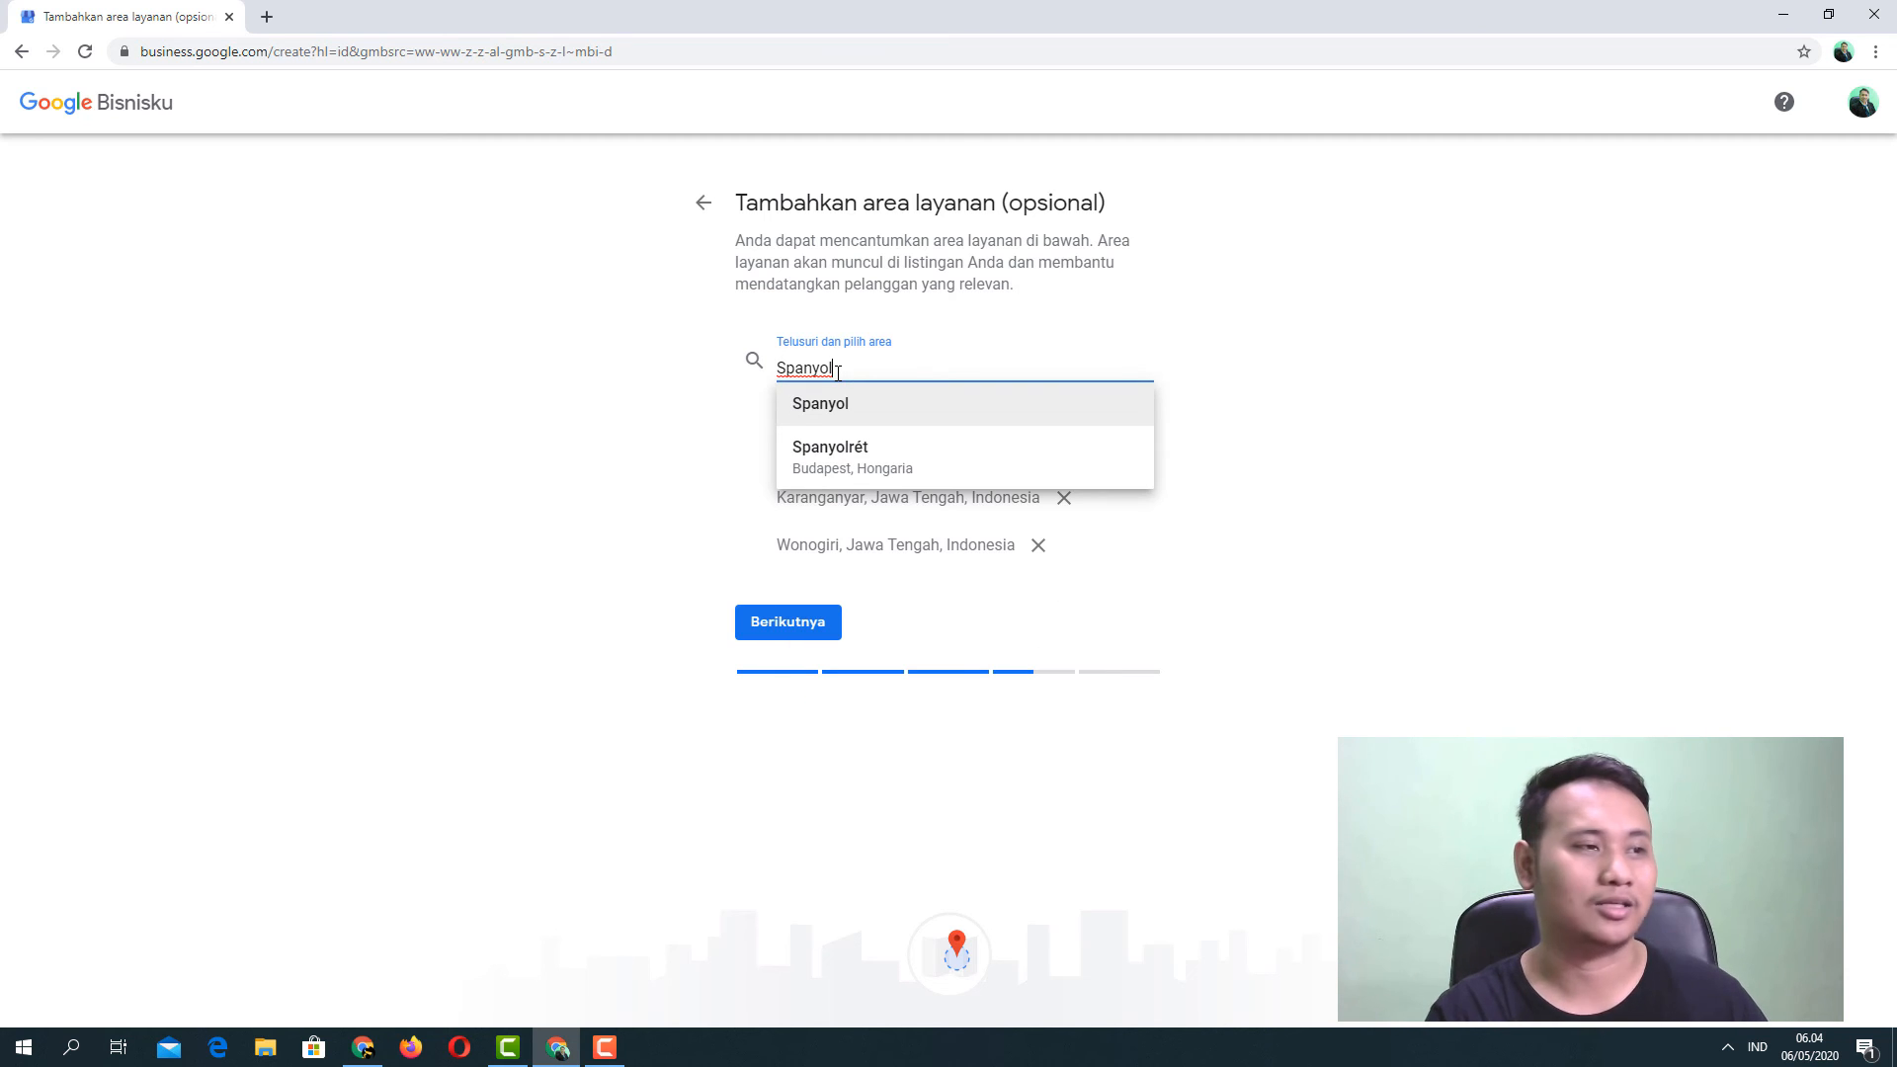
double_click(838, 372)
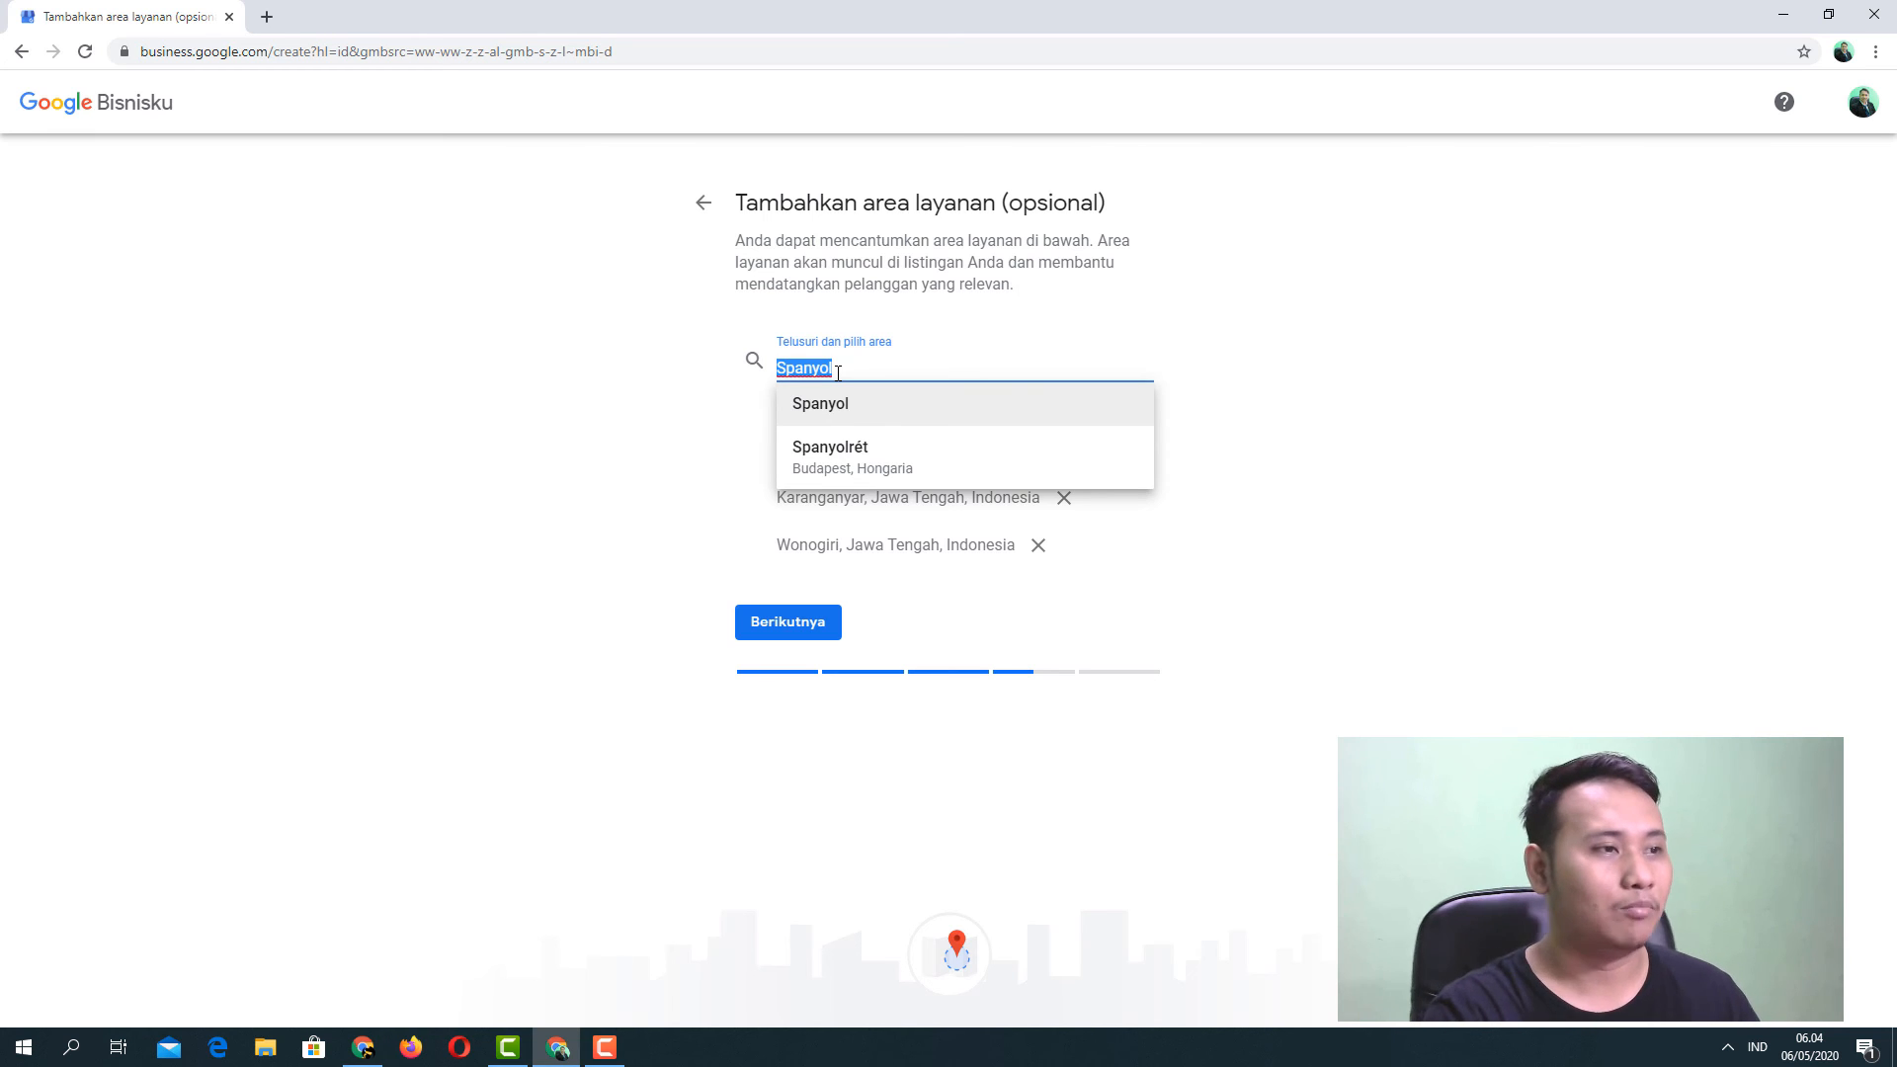
key(BackSpace)
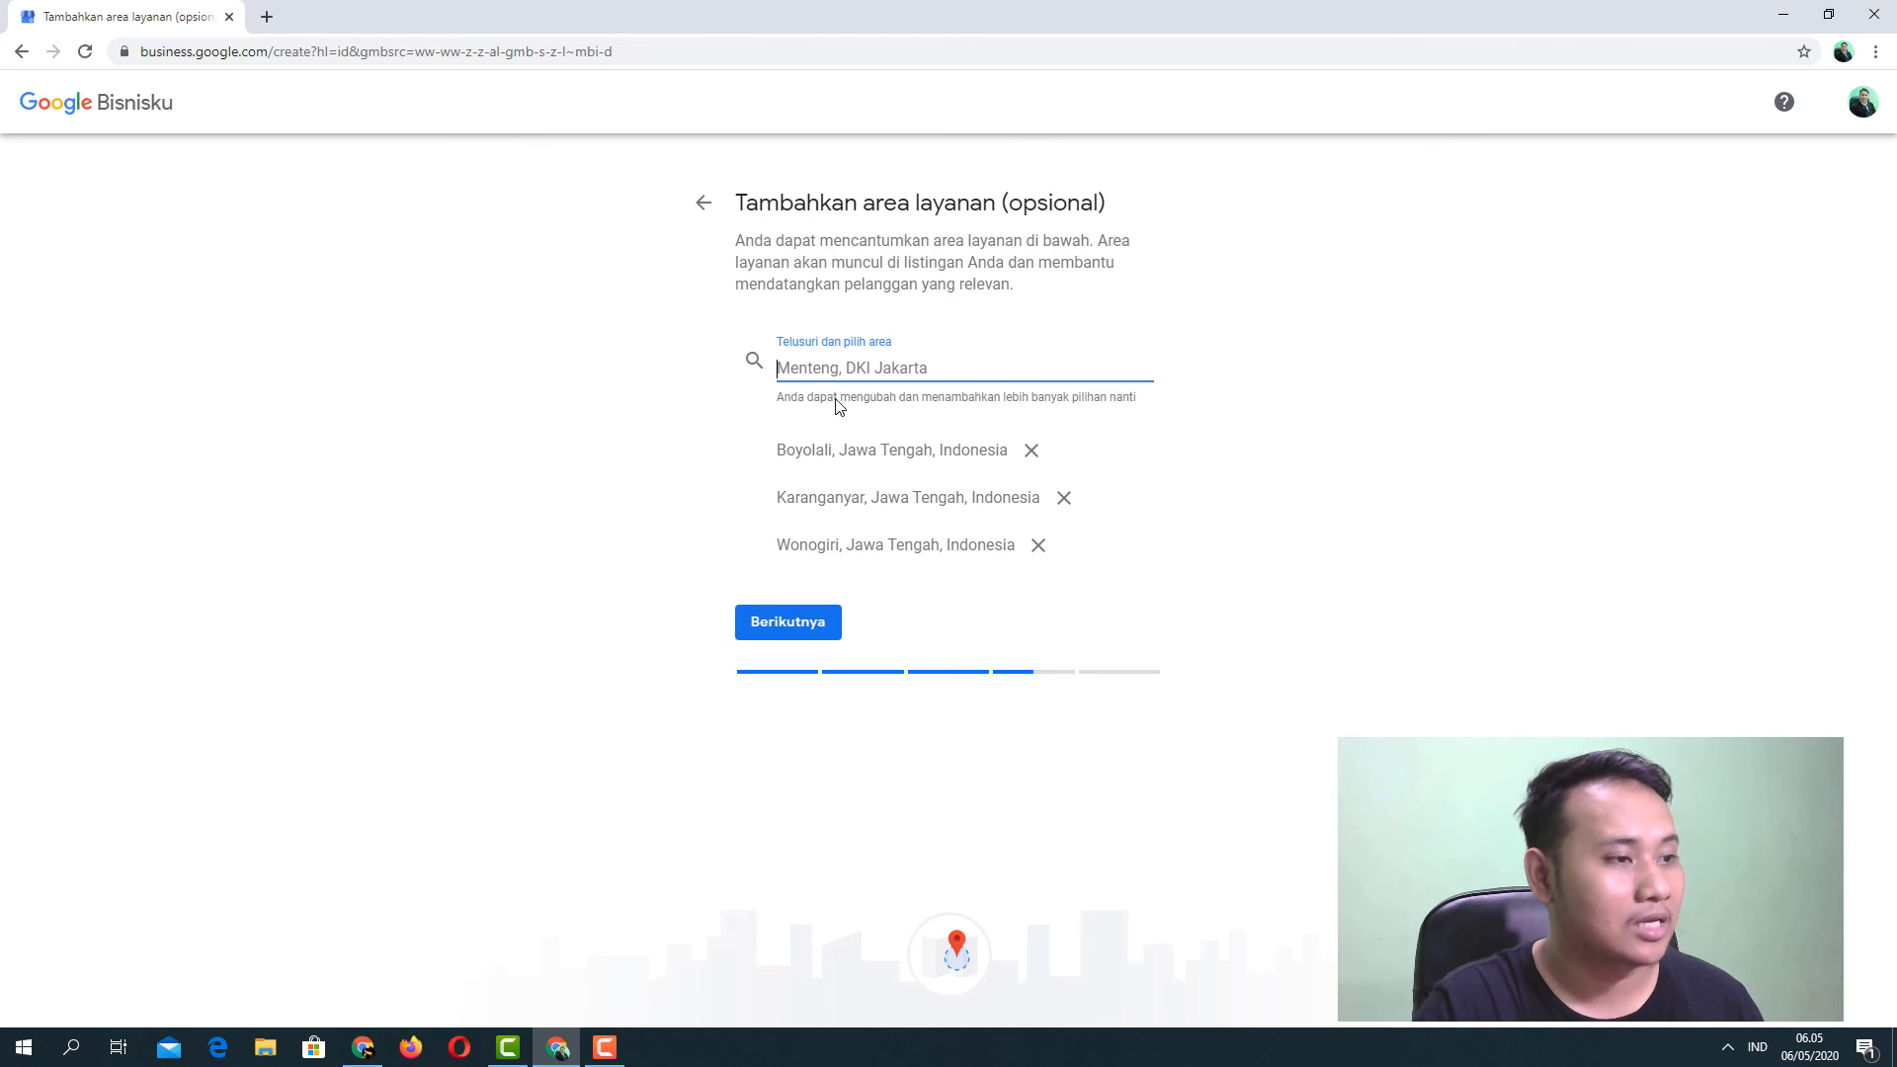
click(787, 623)
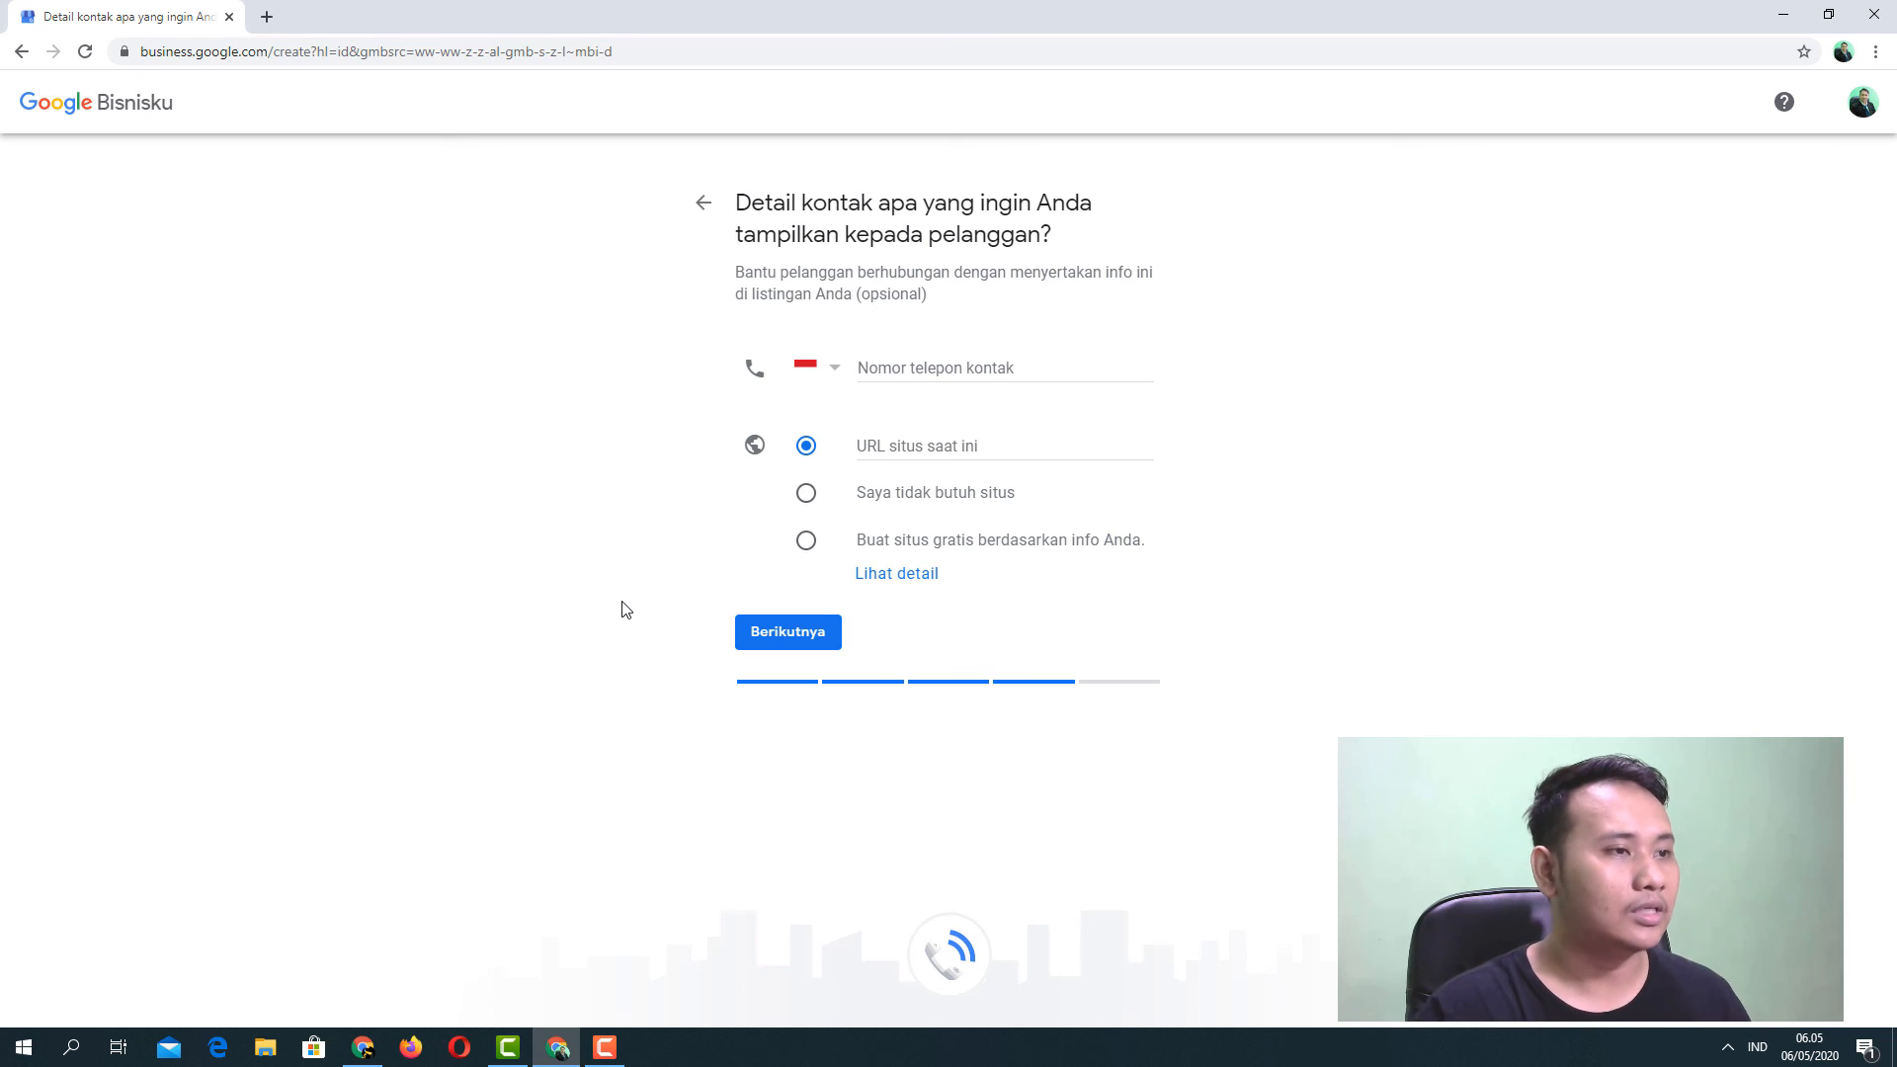
Enter the business's contact phone number in Nomor telepon kontak and continue to the final setup page.
click(907, 371)
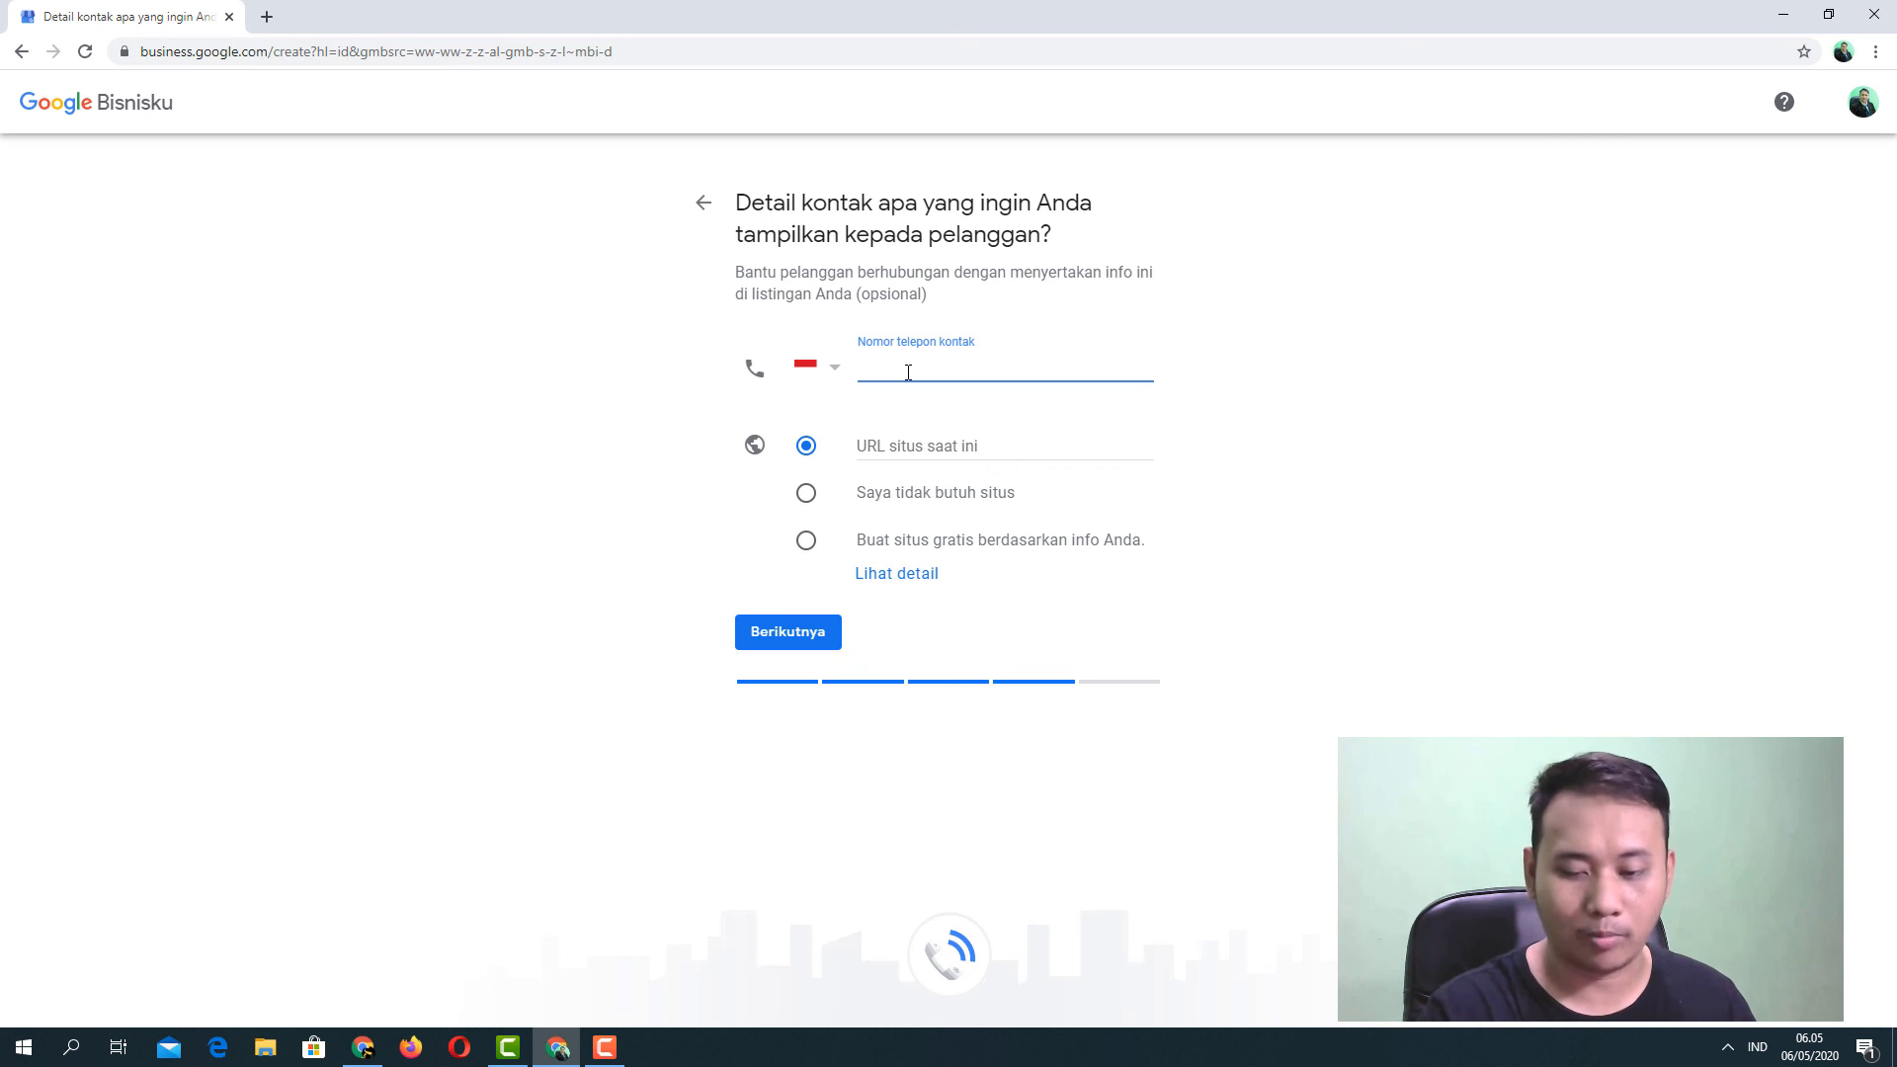
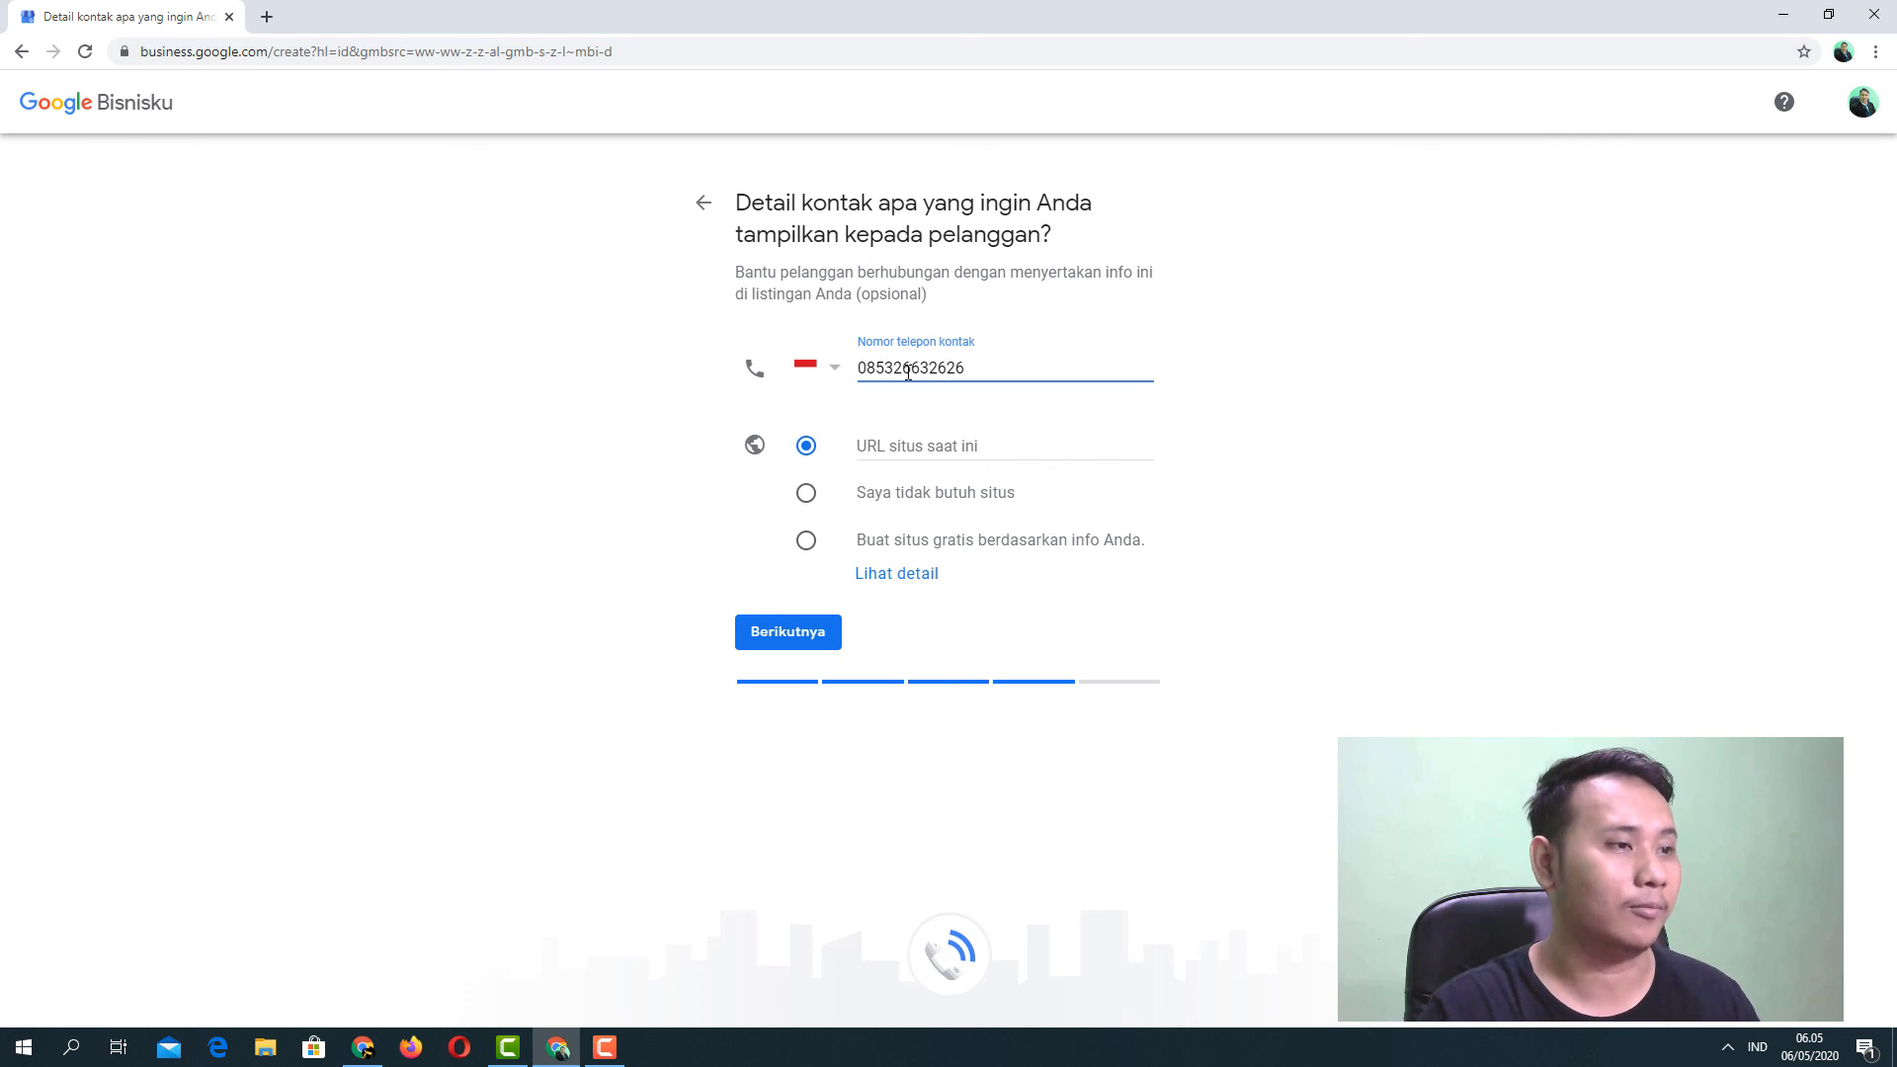
click(667, 576)
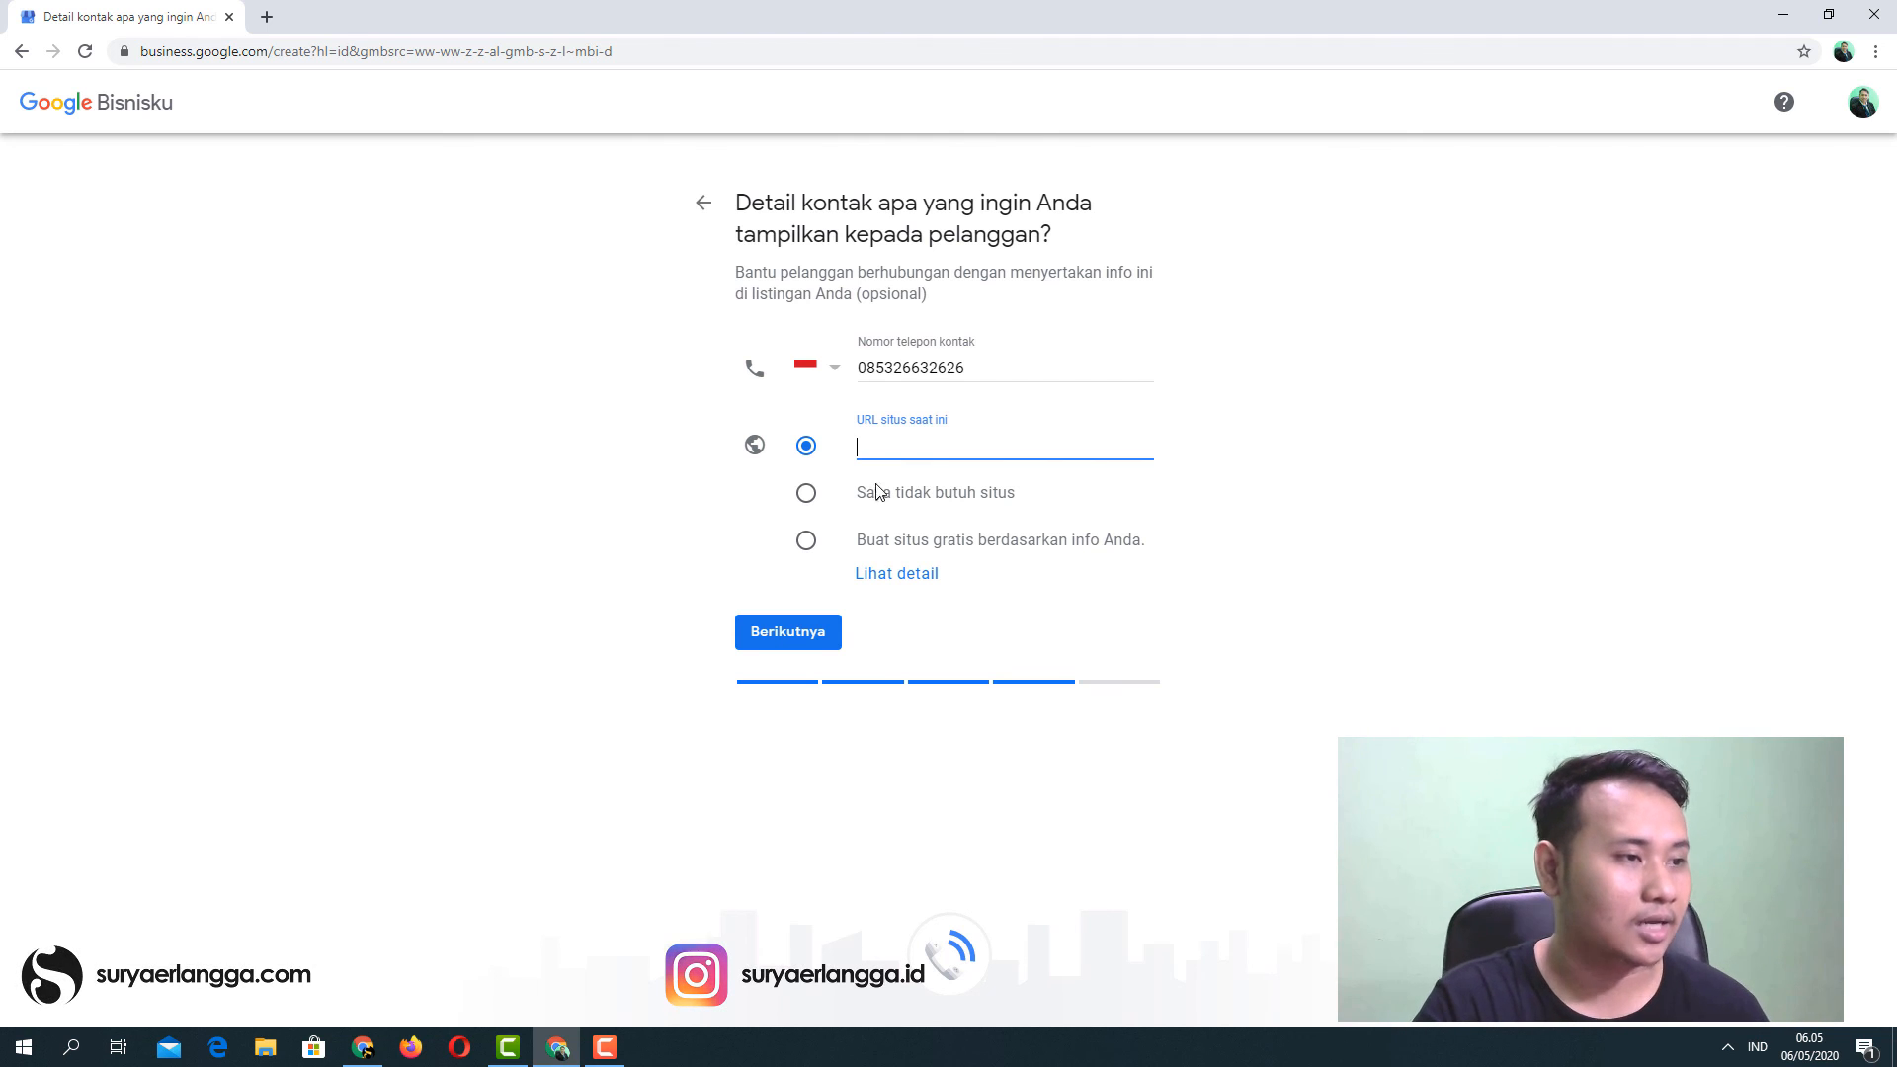
click(785, 640)
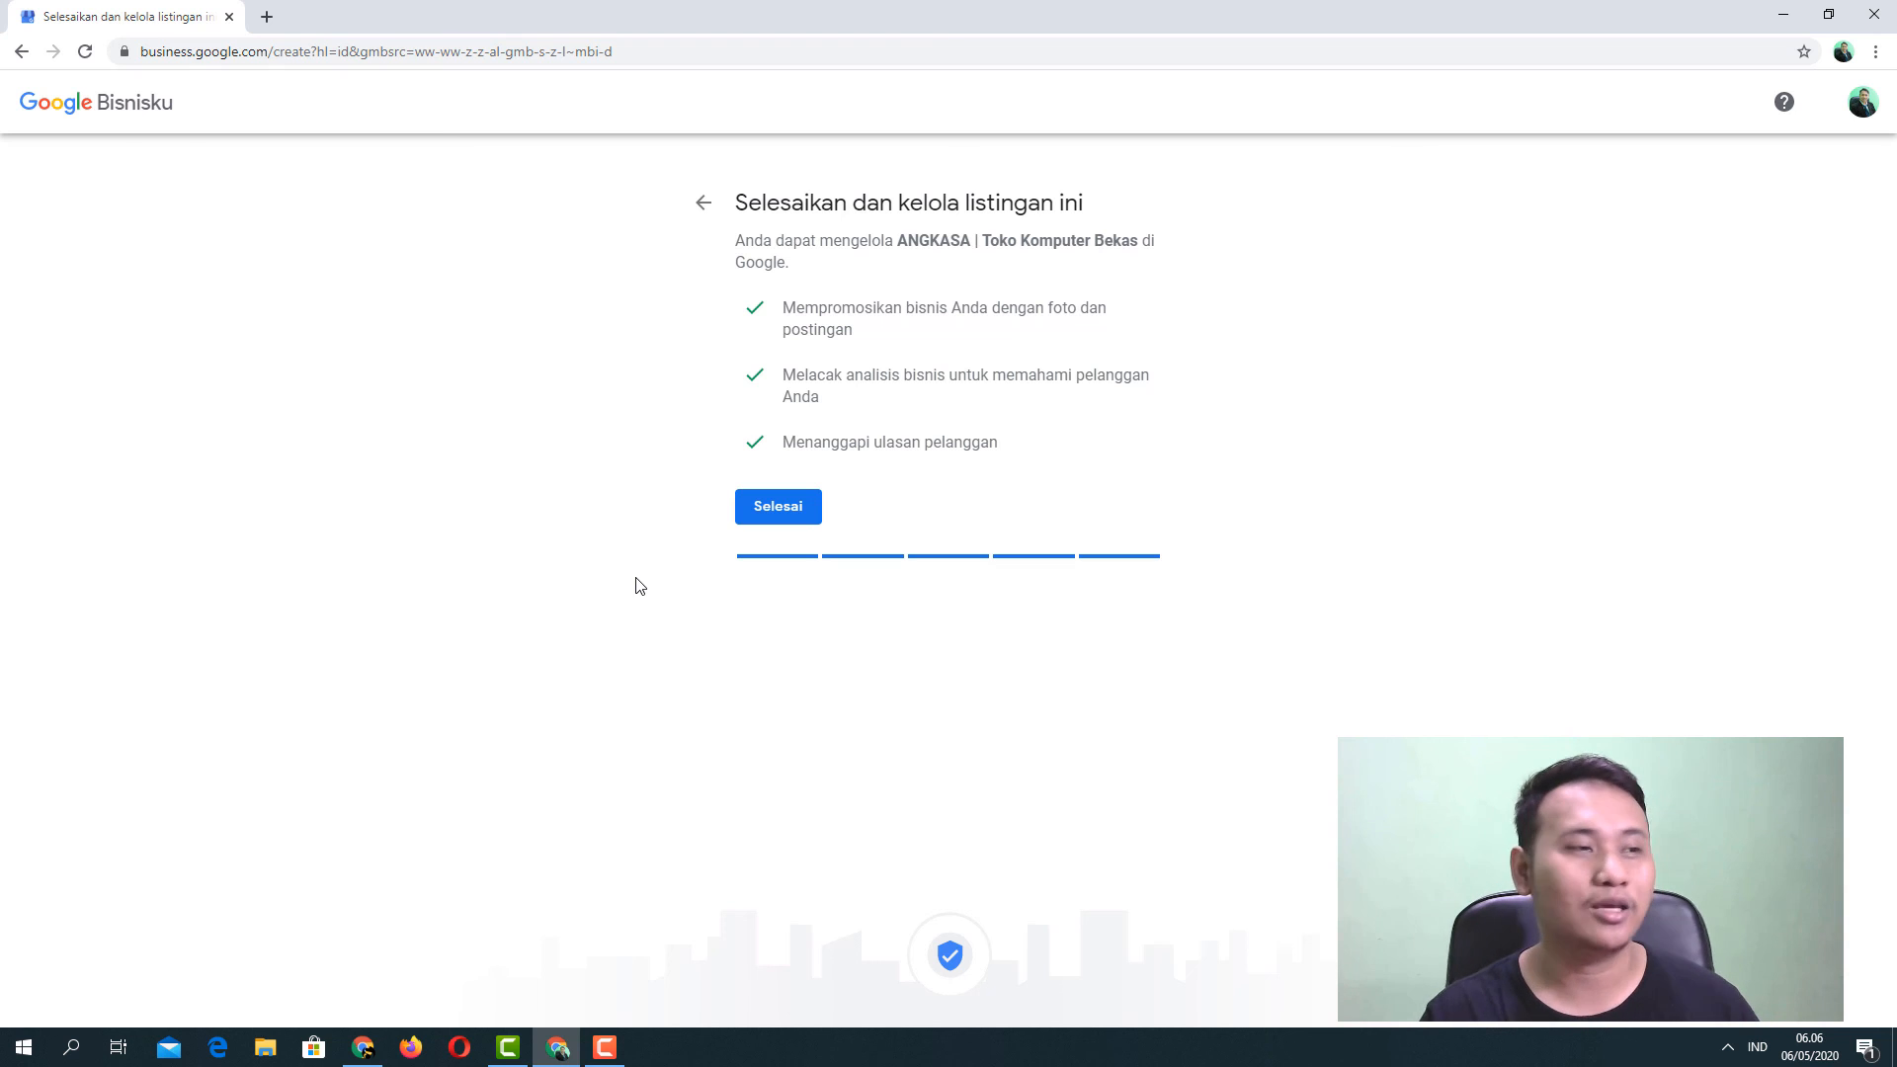
Submit the completed ANGKASA | Toko Komputer Bekas listing with Selesai.
click(777, 511)
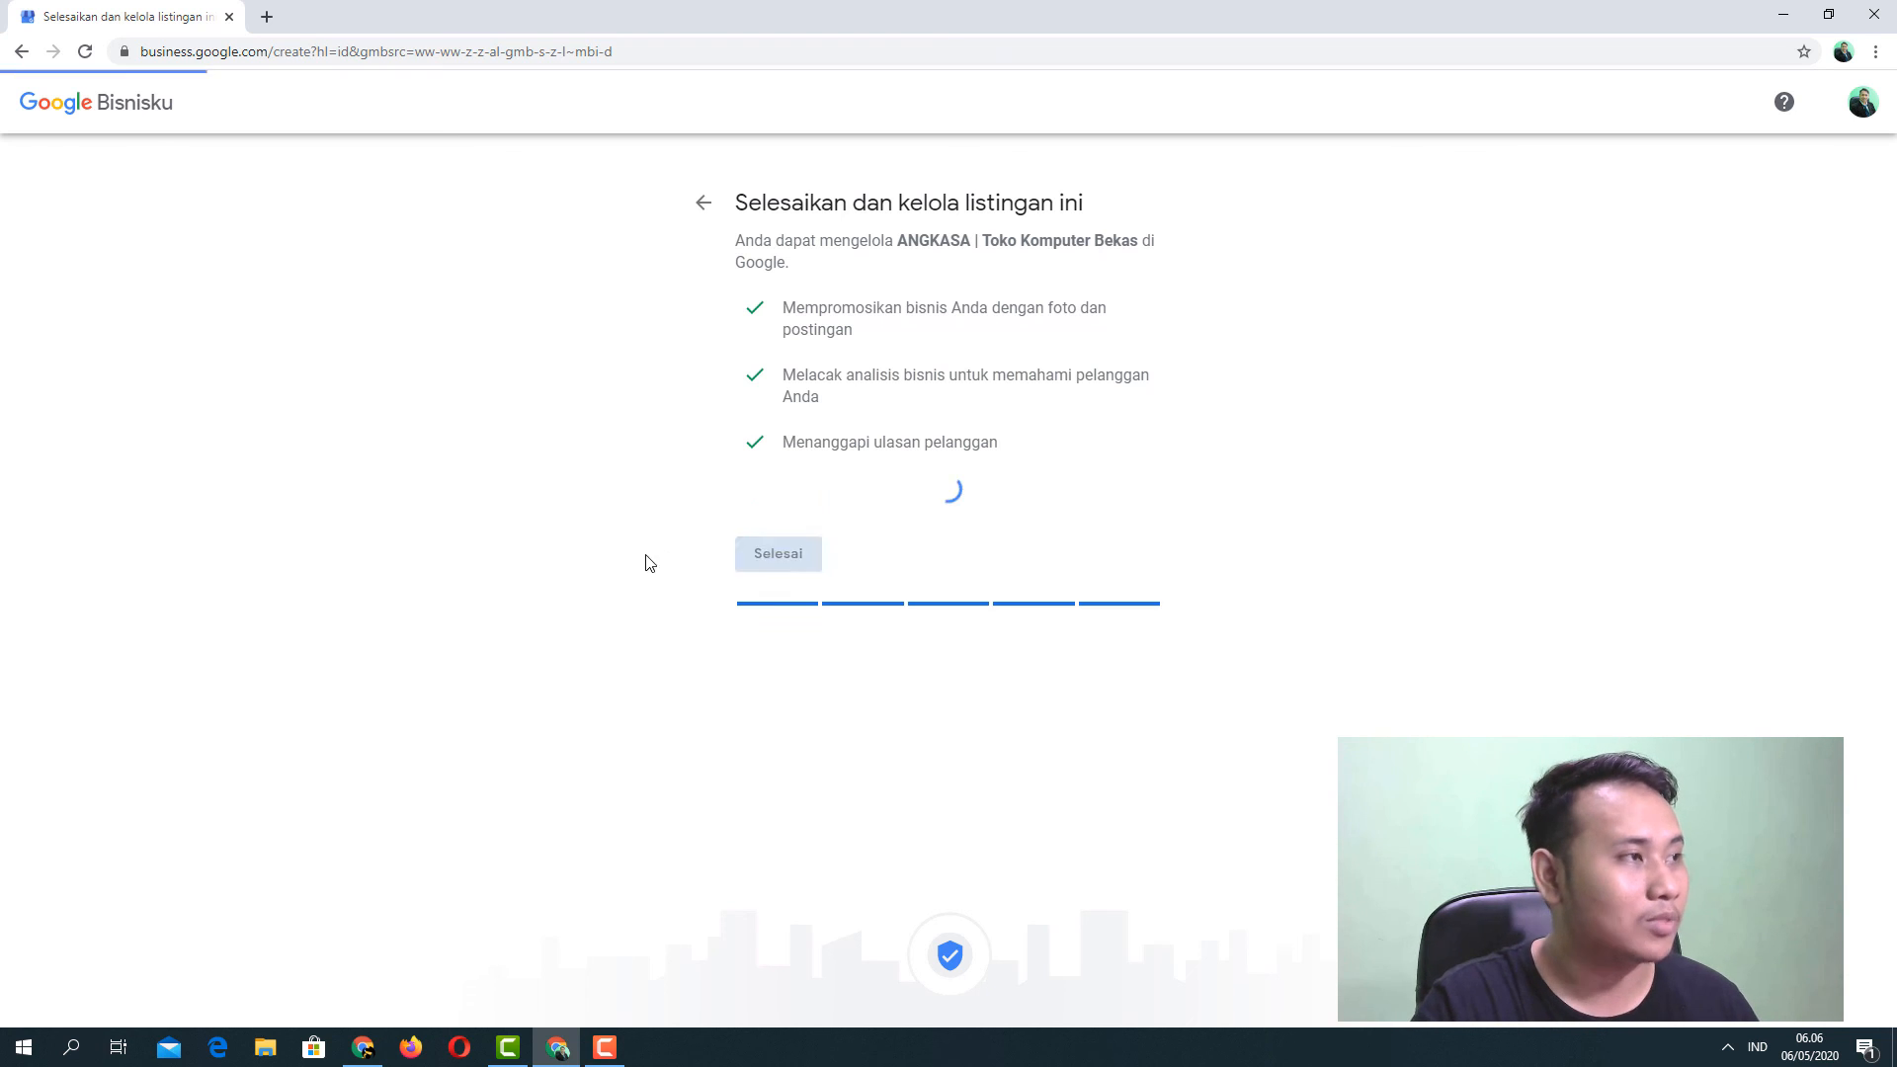